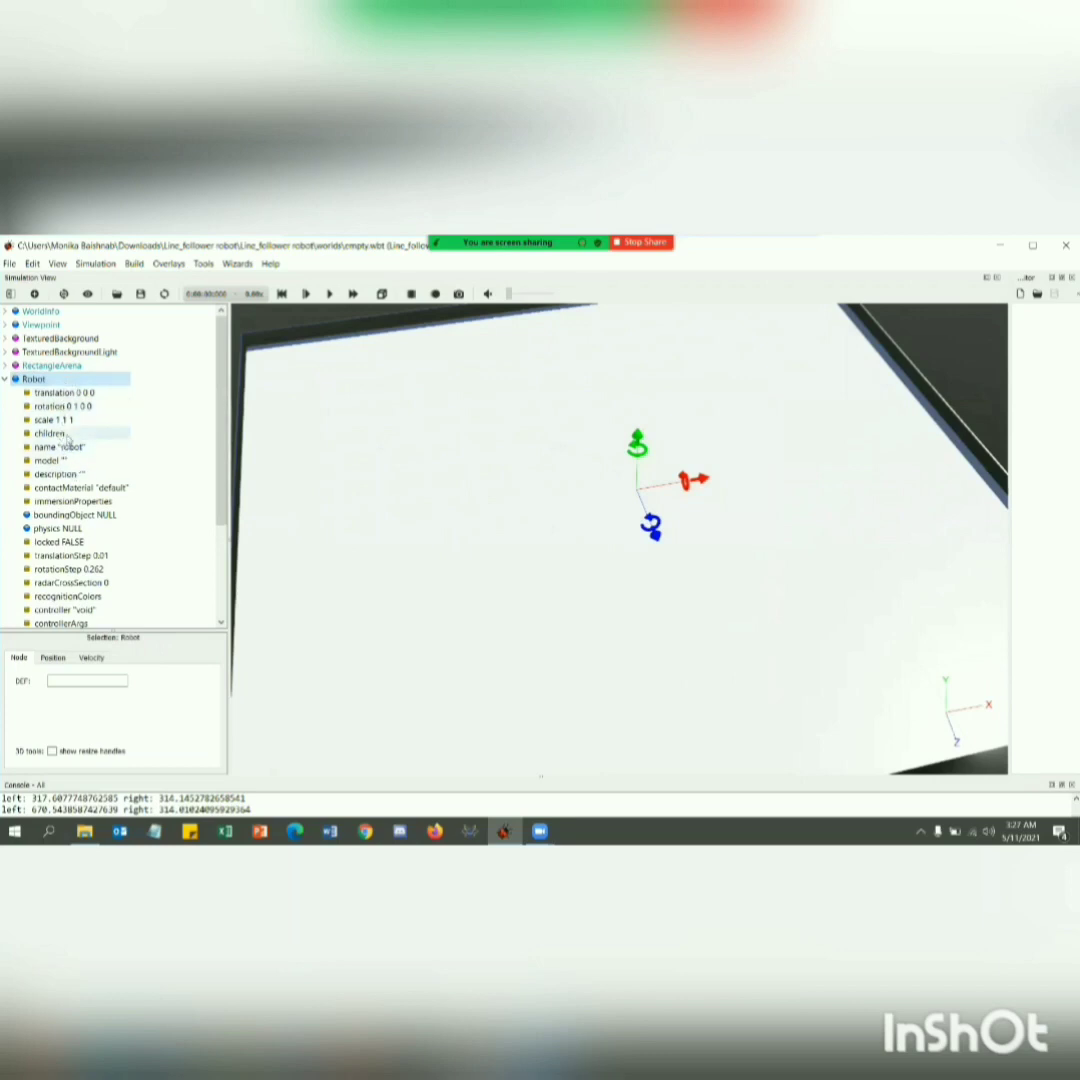
Add a Shape base node to the Robot's children.
left_click(66, 436)
double_click(66, 436)
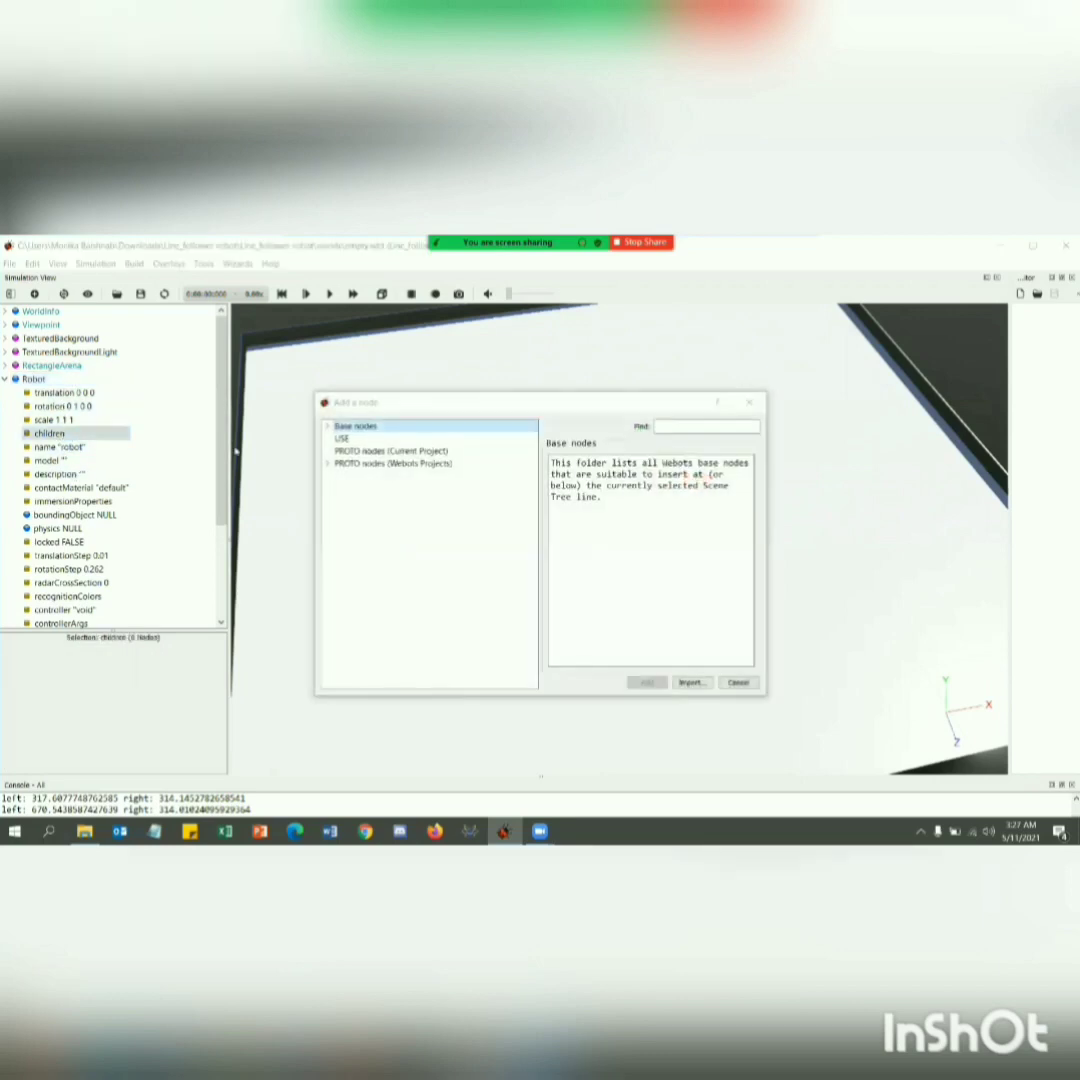
left_click(325, 427)
scroll(390, 480, "down", 3)
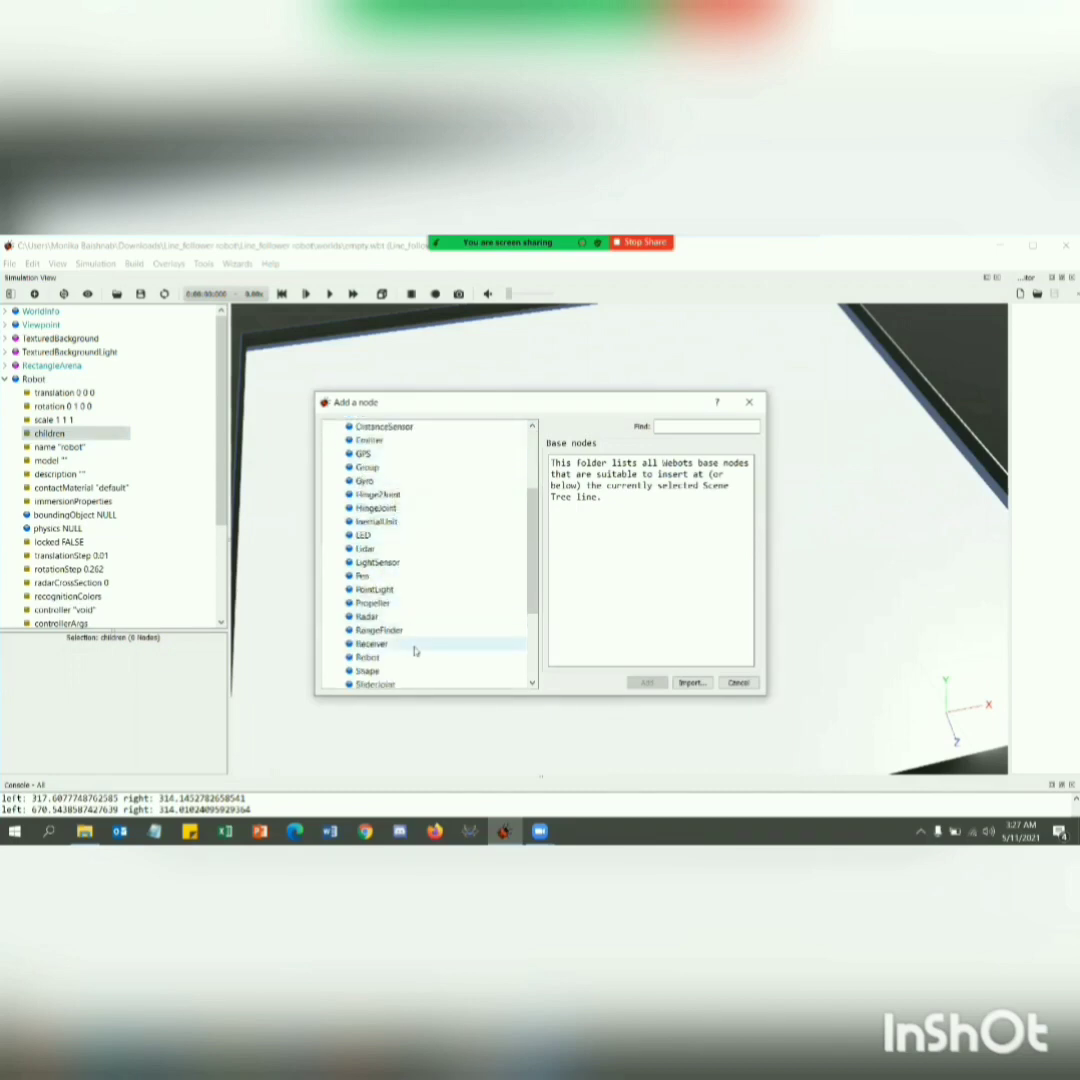
scroll(403, 615, "down", 2)
left_click(386, 590)
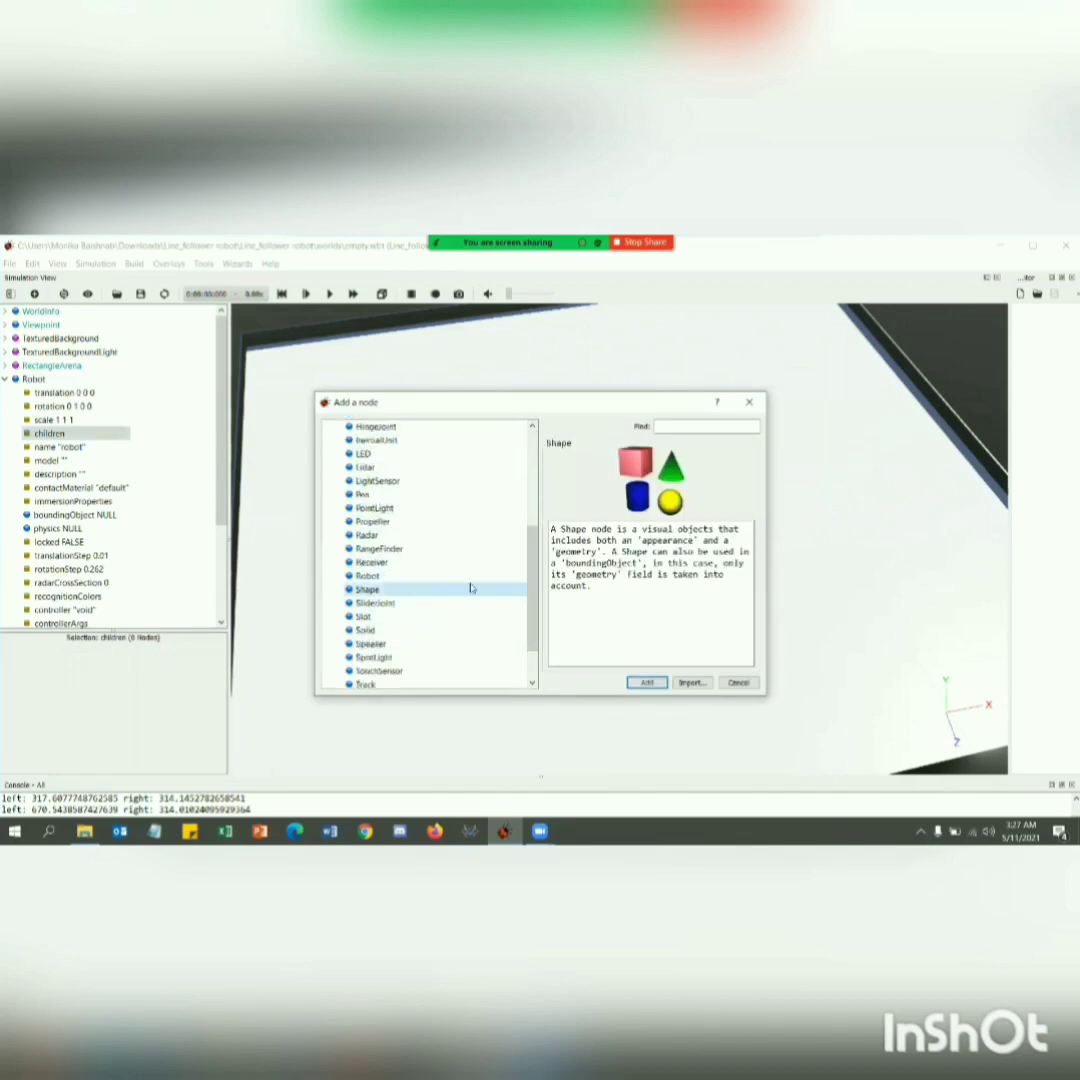
left_click(646, 682)
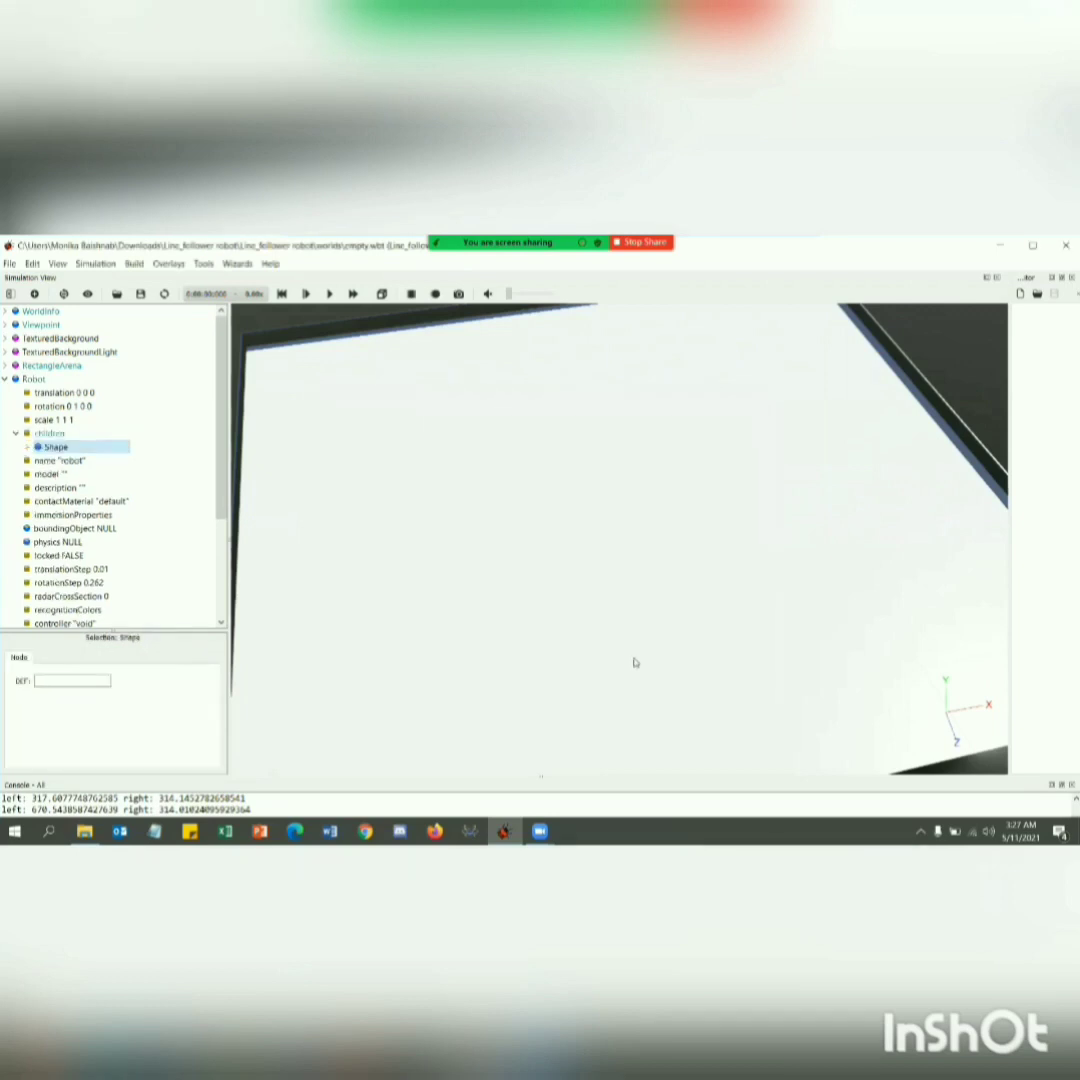
Assign a PBRAppearance node to the appearance field of the robot's Shape.
left_click(27, 448)
double_click(88, 463)
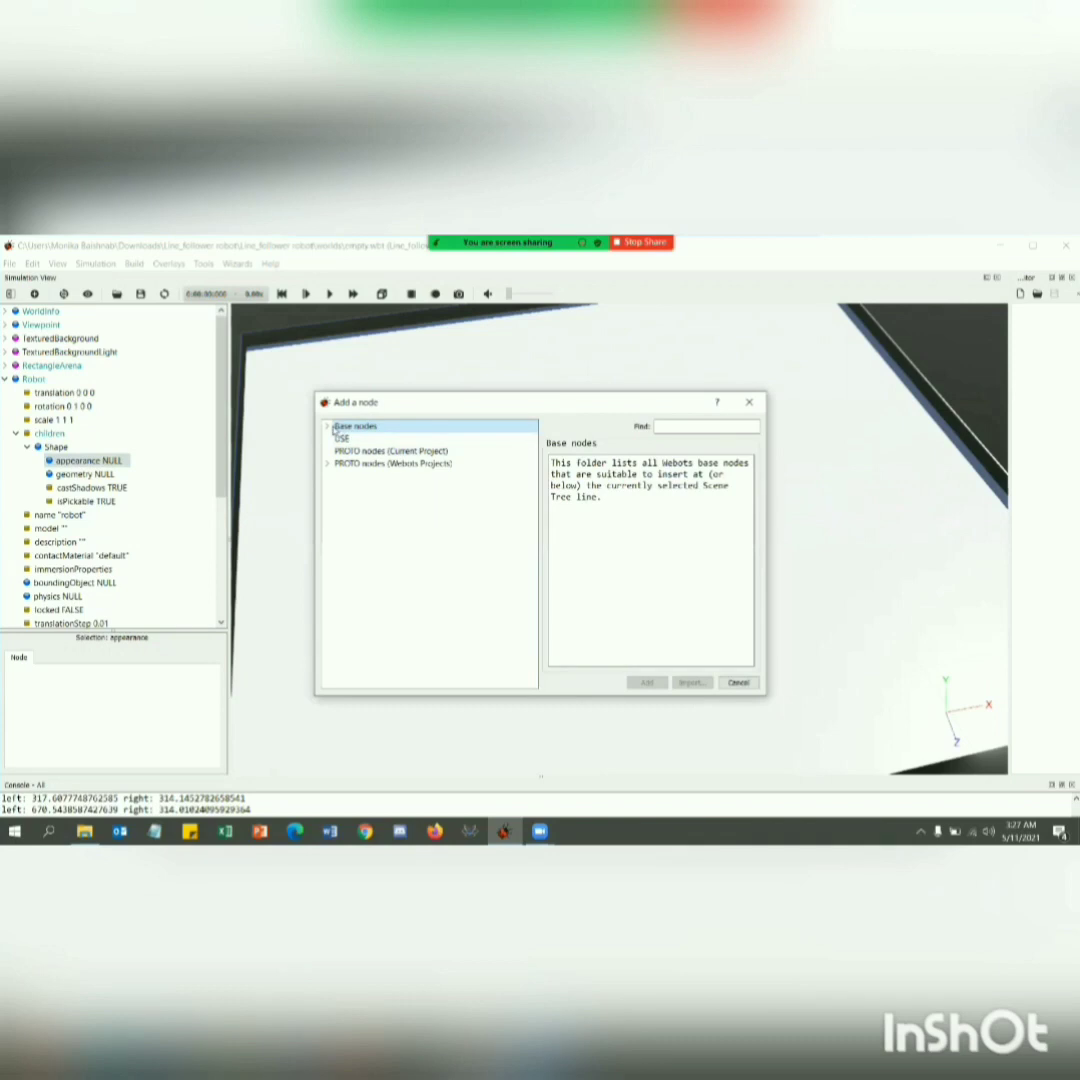
left_click(327, 426)
left_click(380, 449)
left_click(646, 682)
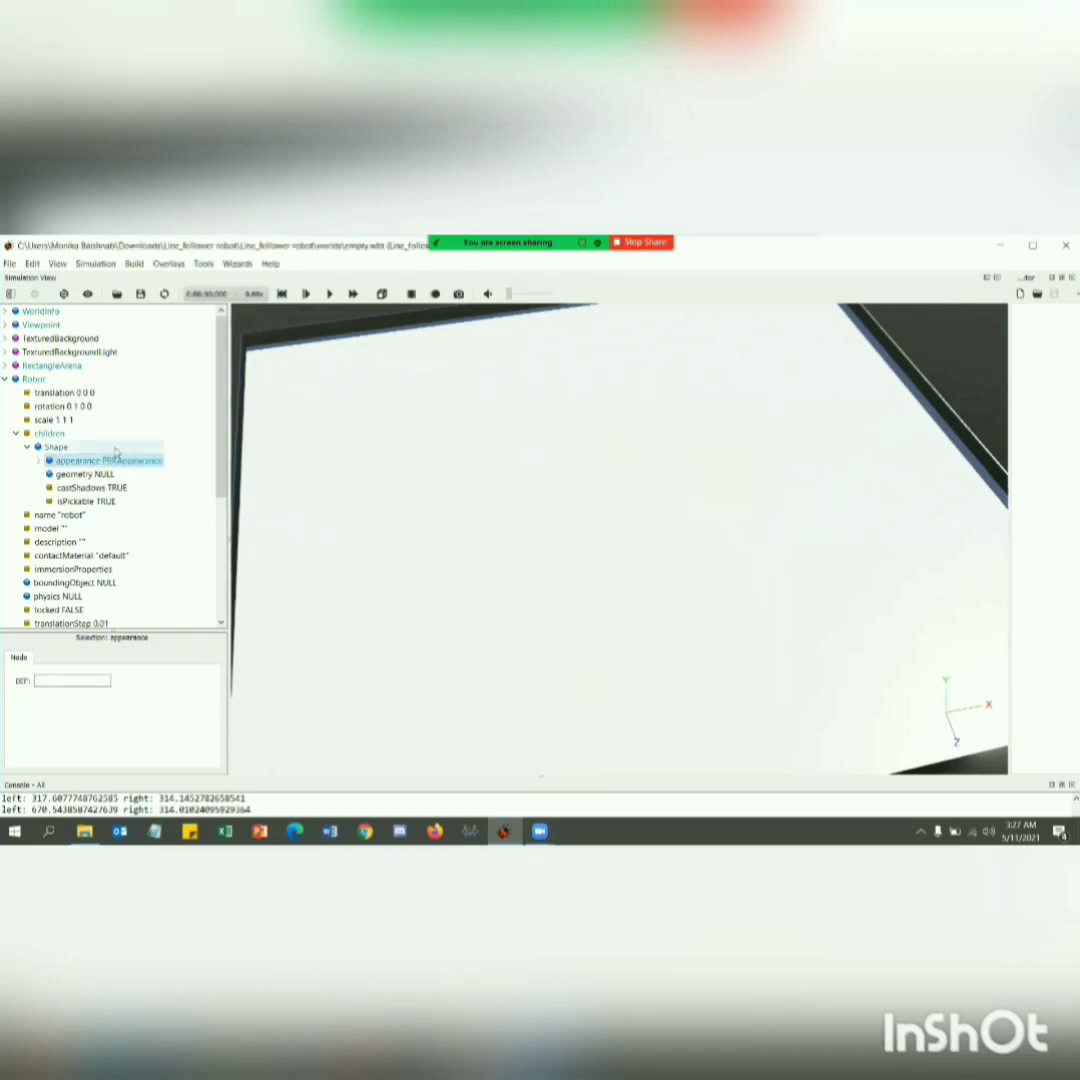
Set the base color of the Shape's PBRAppearance to yellow (#ffff00).
left_click(39, 461)
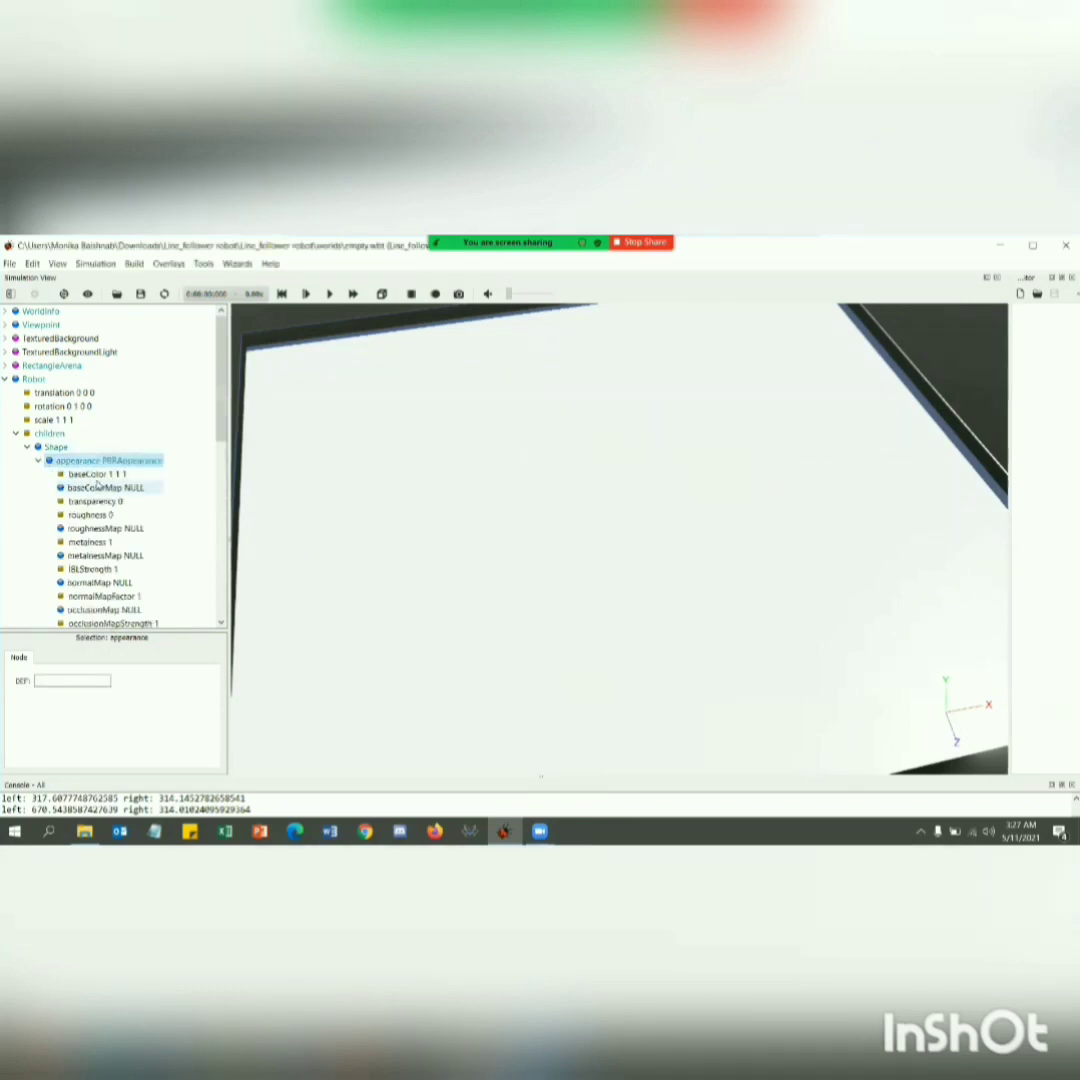
left_click(96, 474)
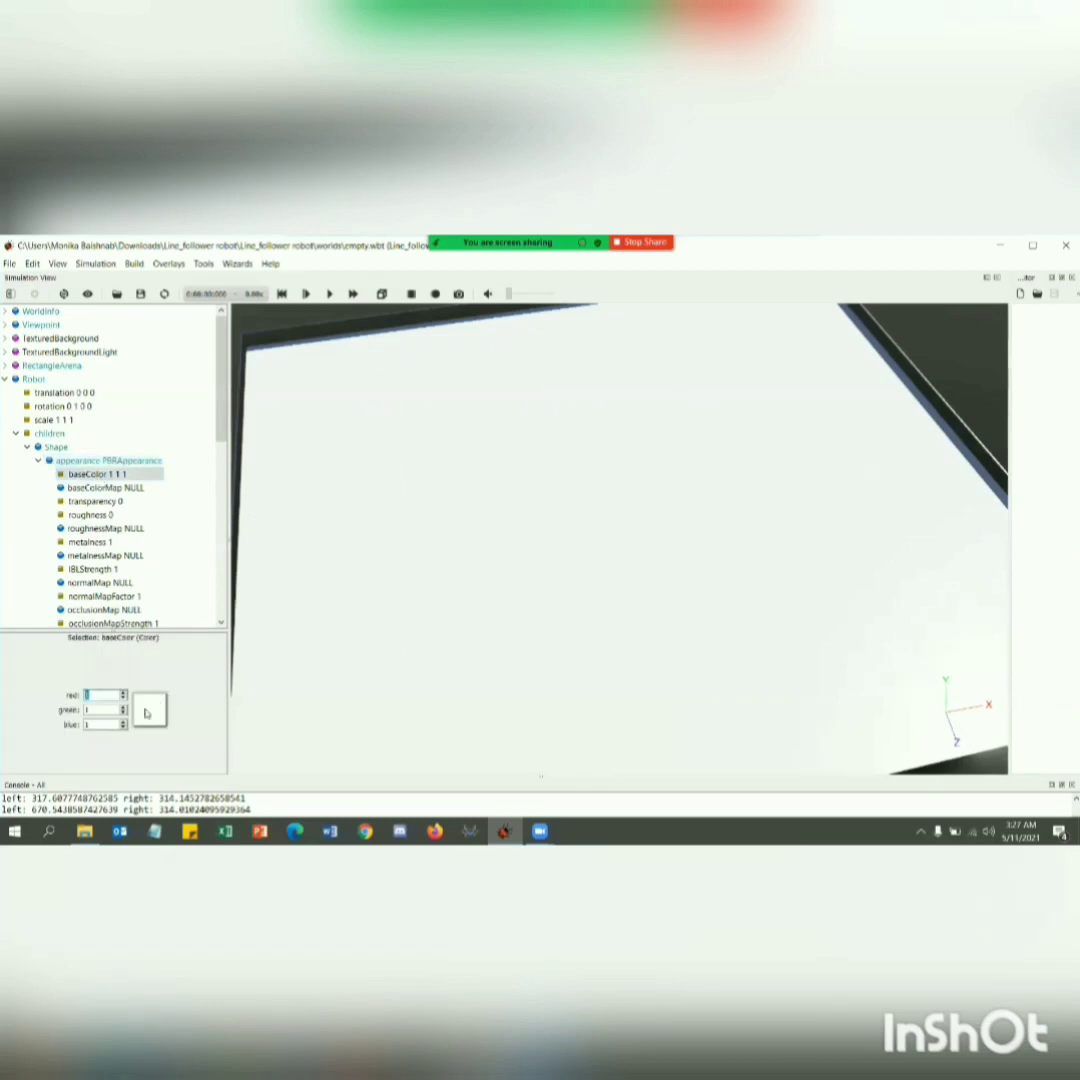
left_click(148, 710)
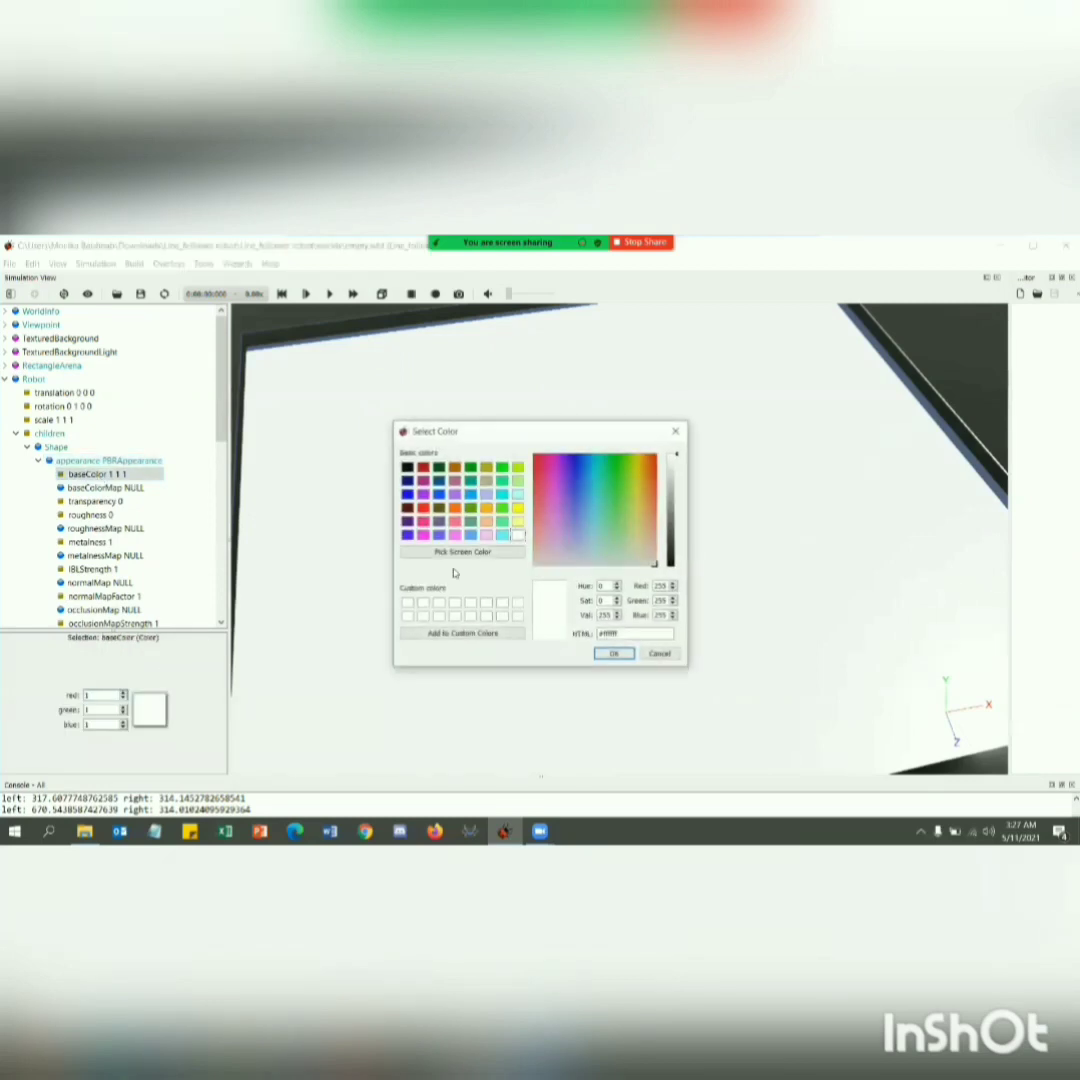
left_click(518, 509)
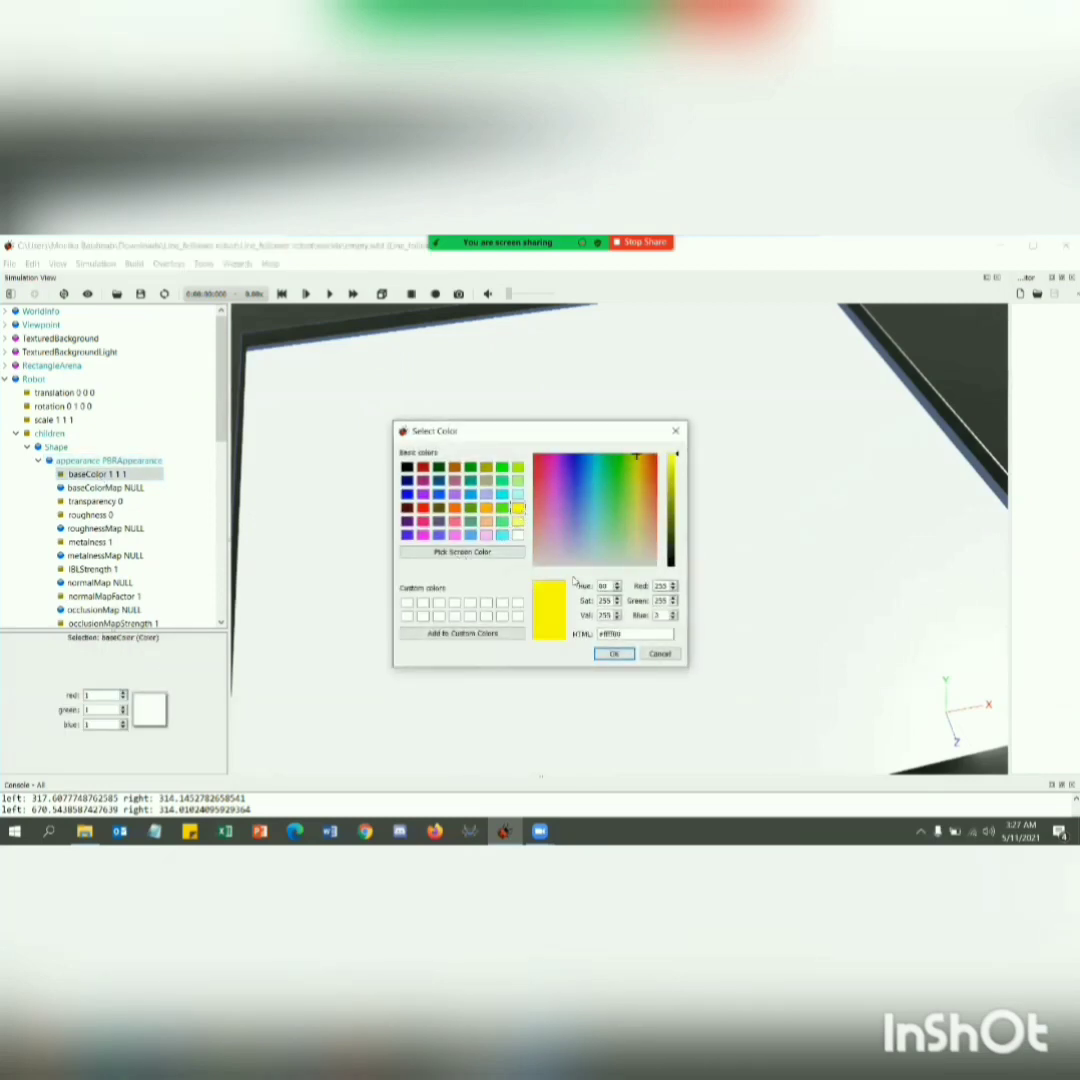
left_click(614, 653)
Set the metalness of the Shape's PBRAppearance to 0.5 and collapse the appearance node.
left_click(112, 542)
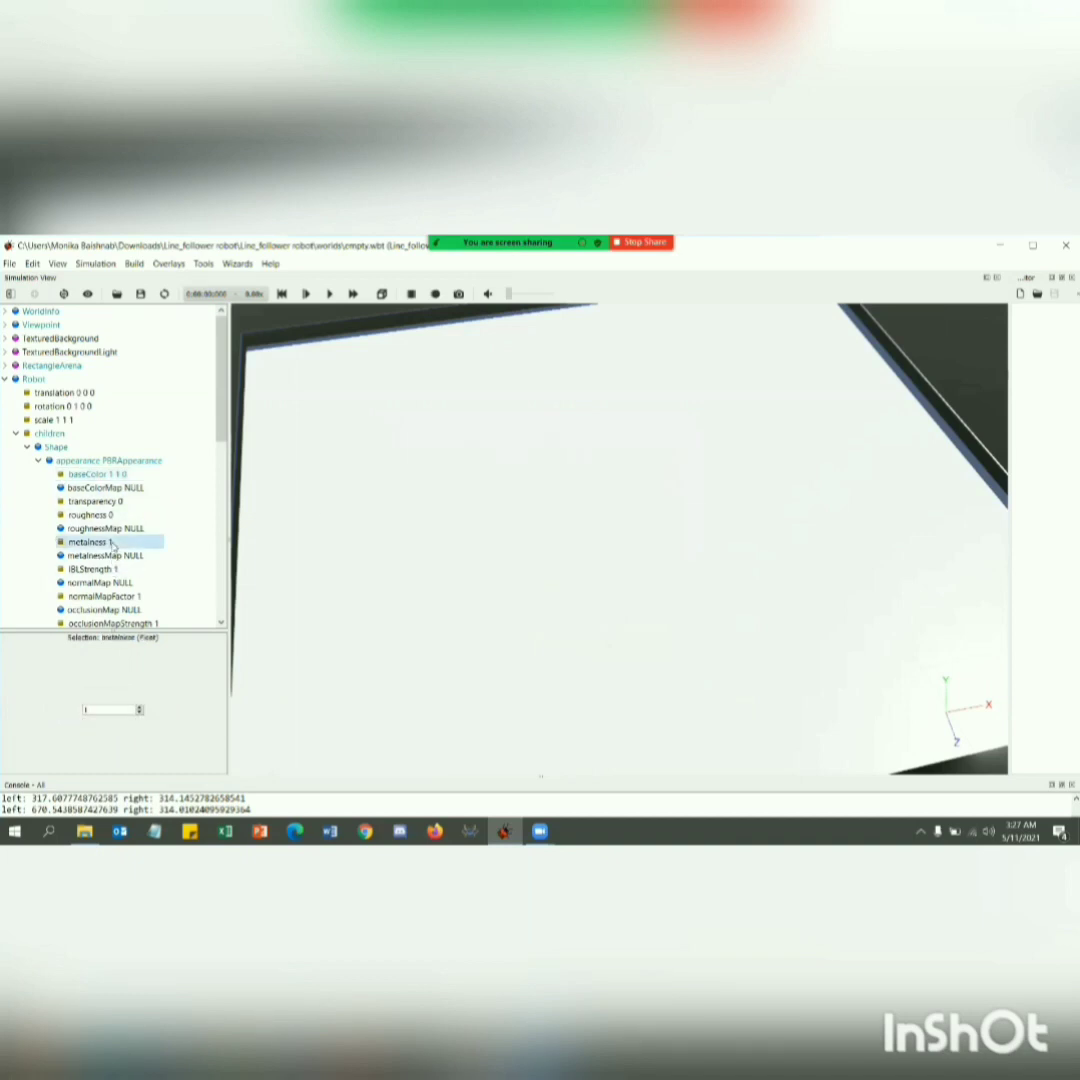
left_click(92, 707)
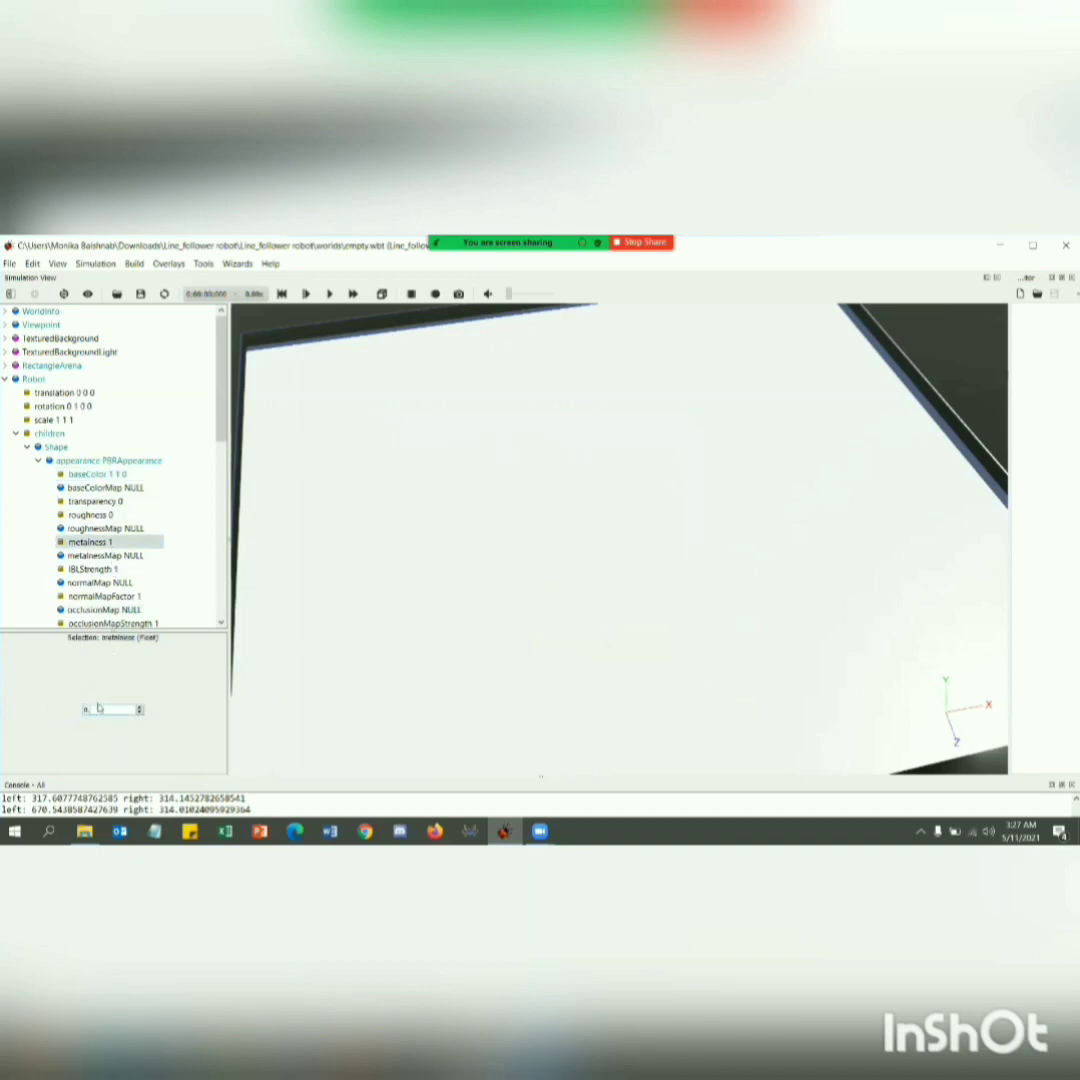
left_click(41, 461)
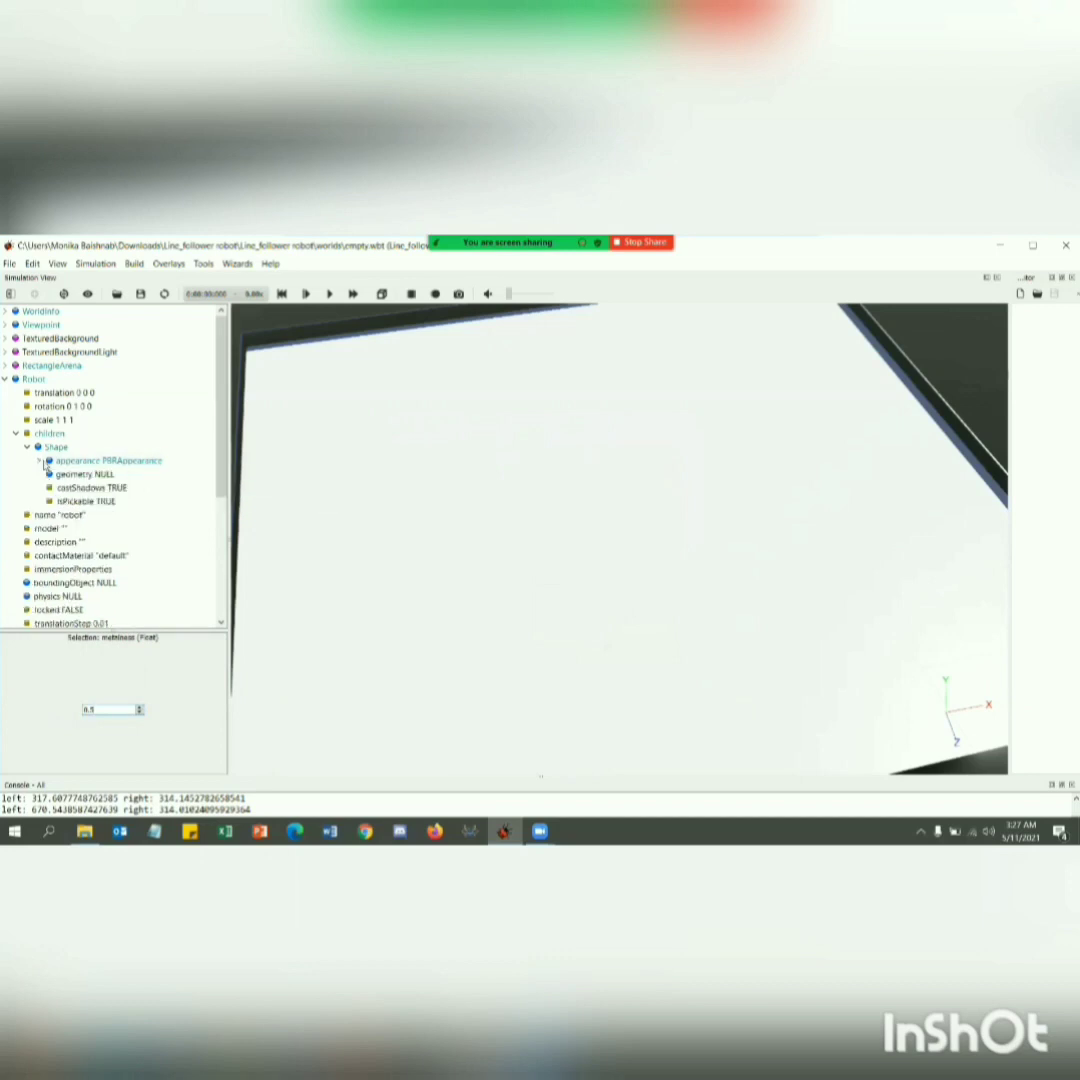
Assign a Box base node to the geometry field of the robot's Shape.
left_click(70, 475)
left_click(111, 502)
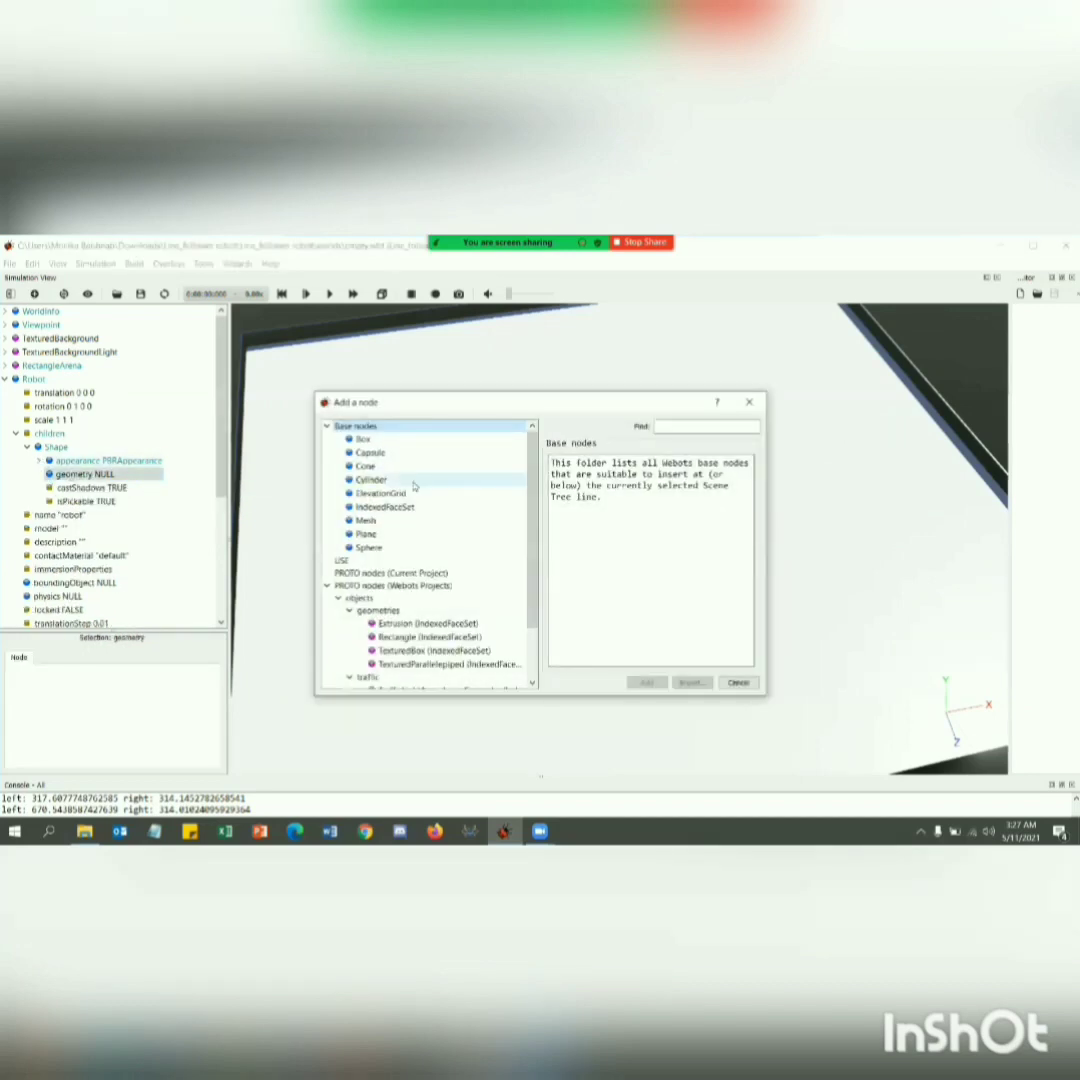
left_click(379, 442)
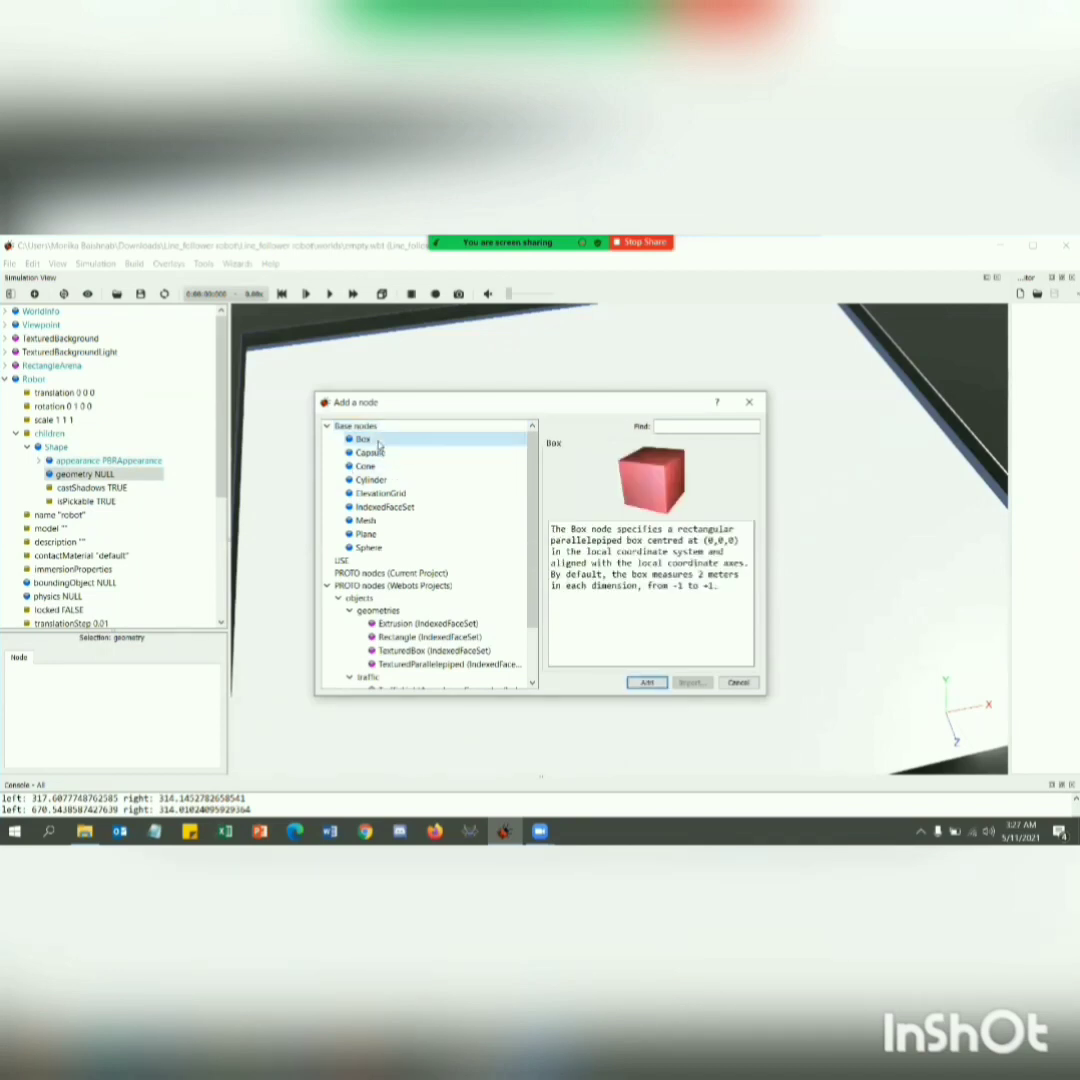
left_click(646, 682)
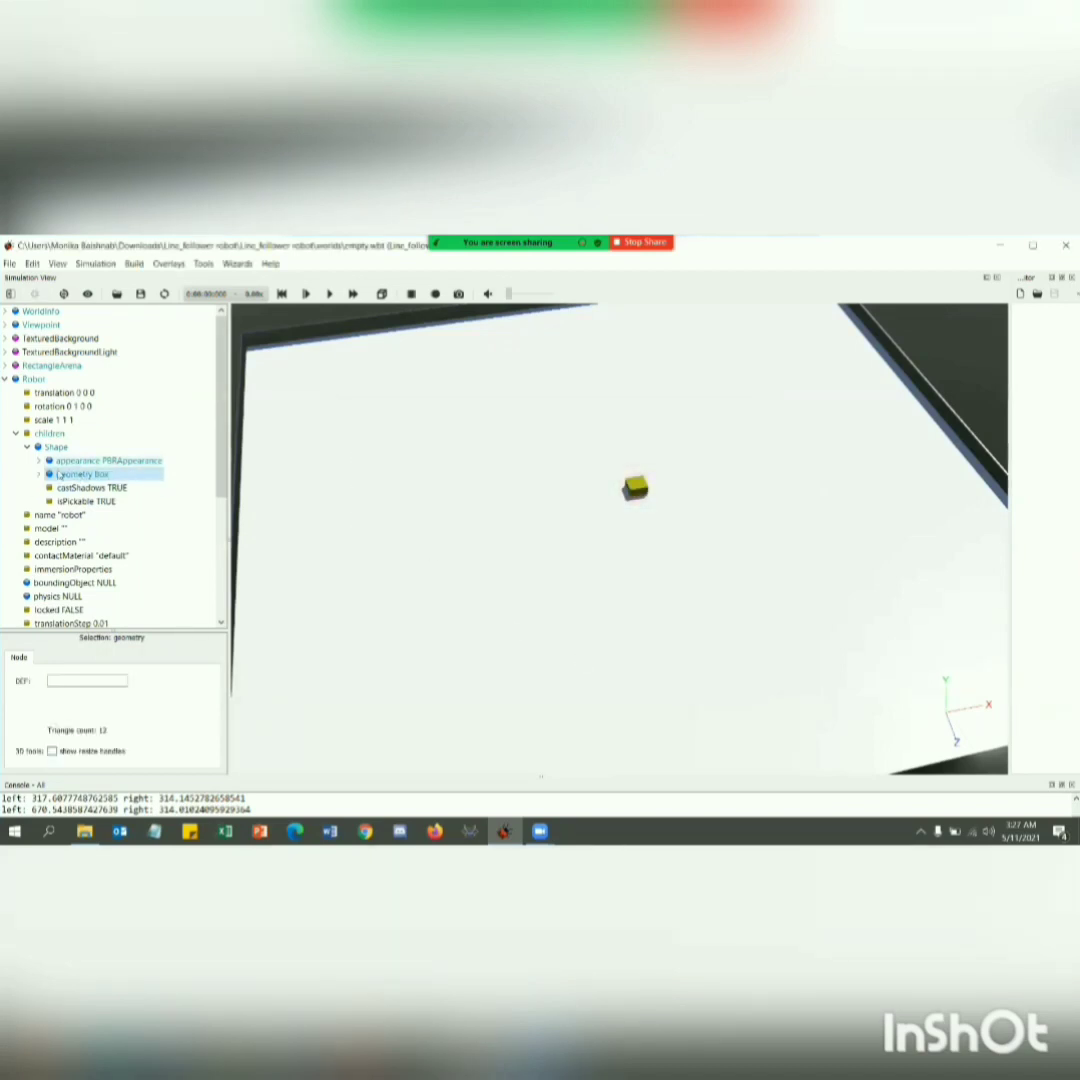
Set the Box geometry's size to 0.131 m in x, 0.03 m in y and 0.11 m in z.
left_click(38, 474)
left_click(100, 487)
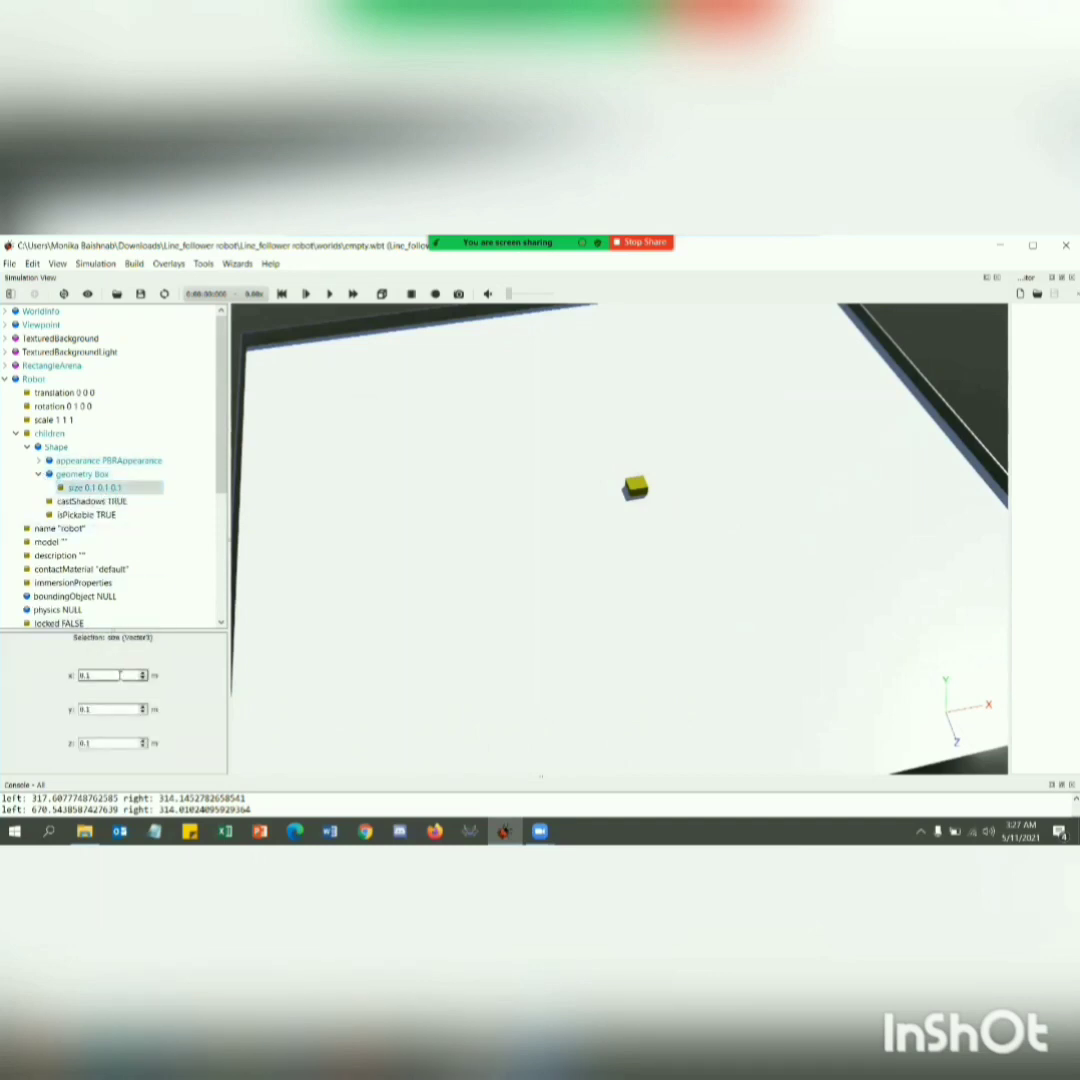
left_click(110, 709)
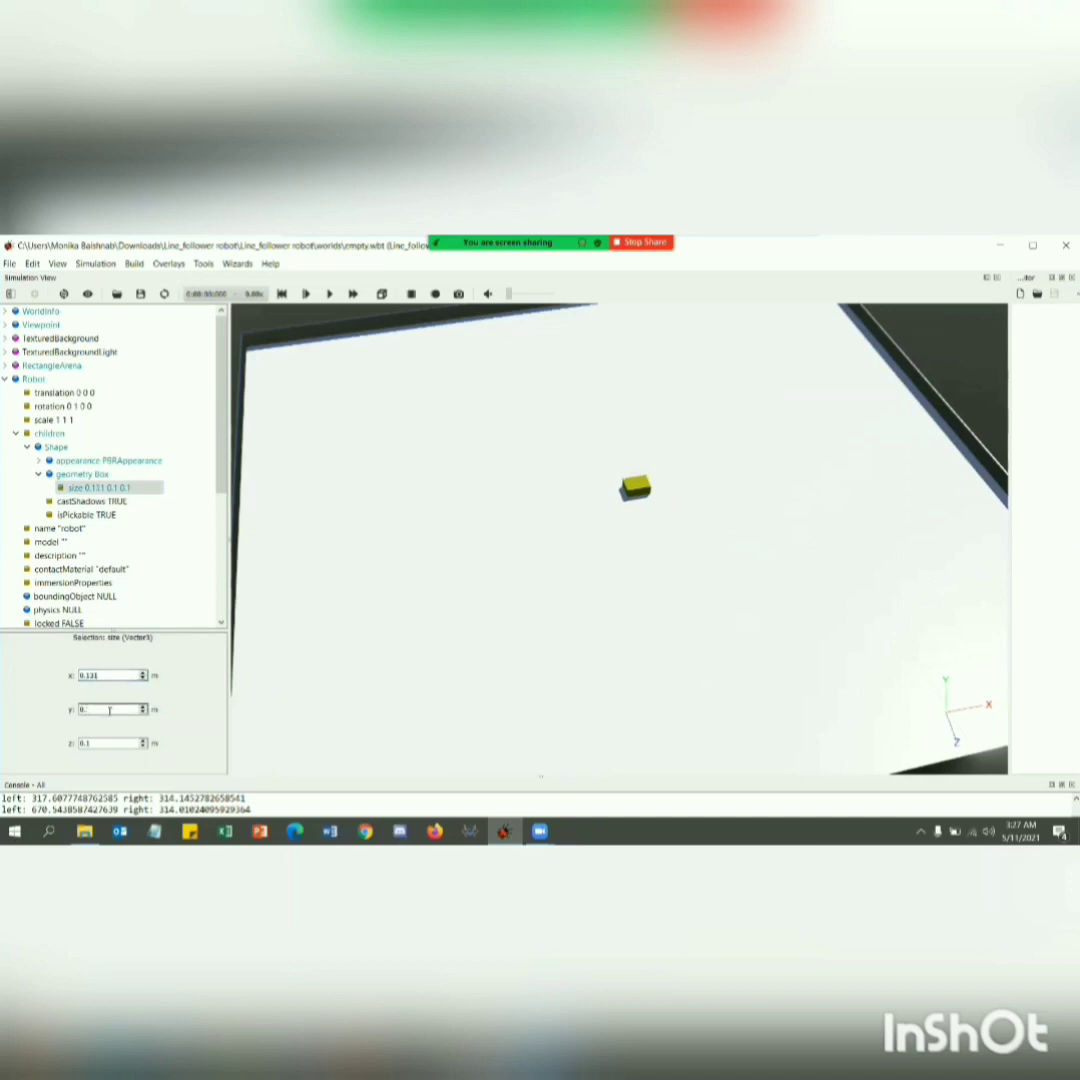
type("08")
left_click(107, 745)
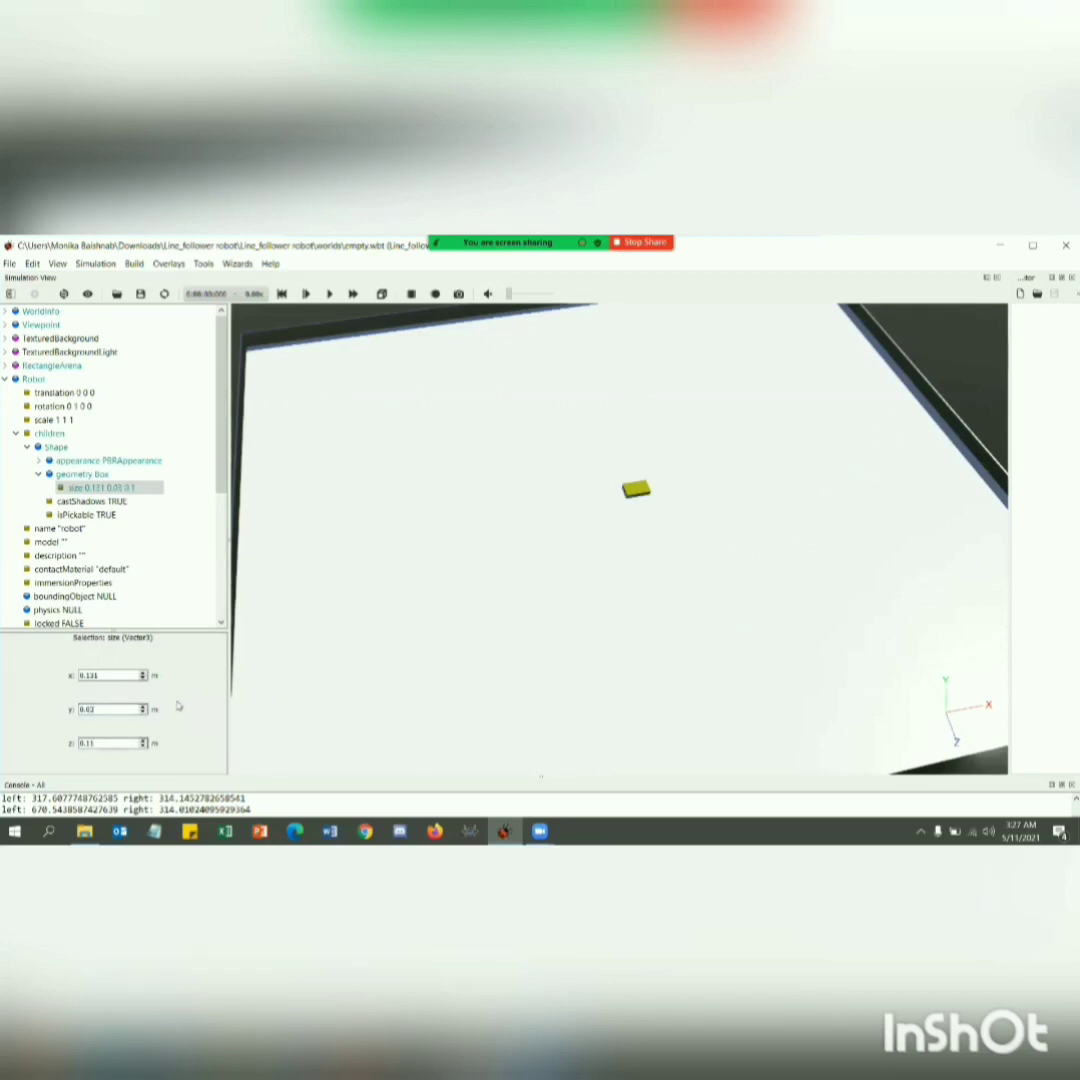
key("Return")
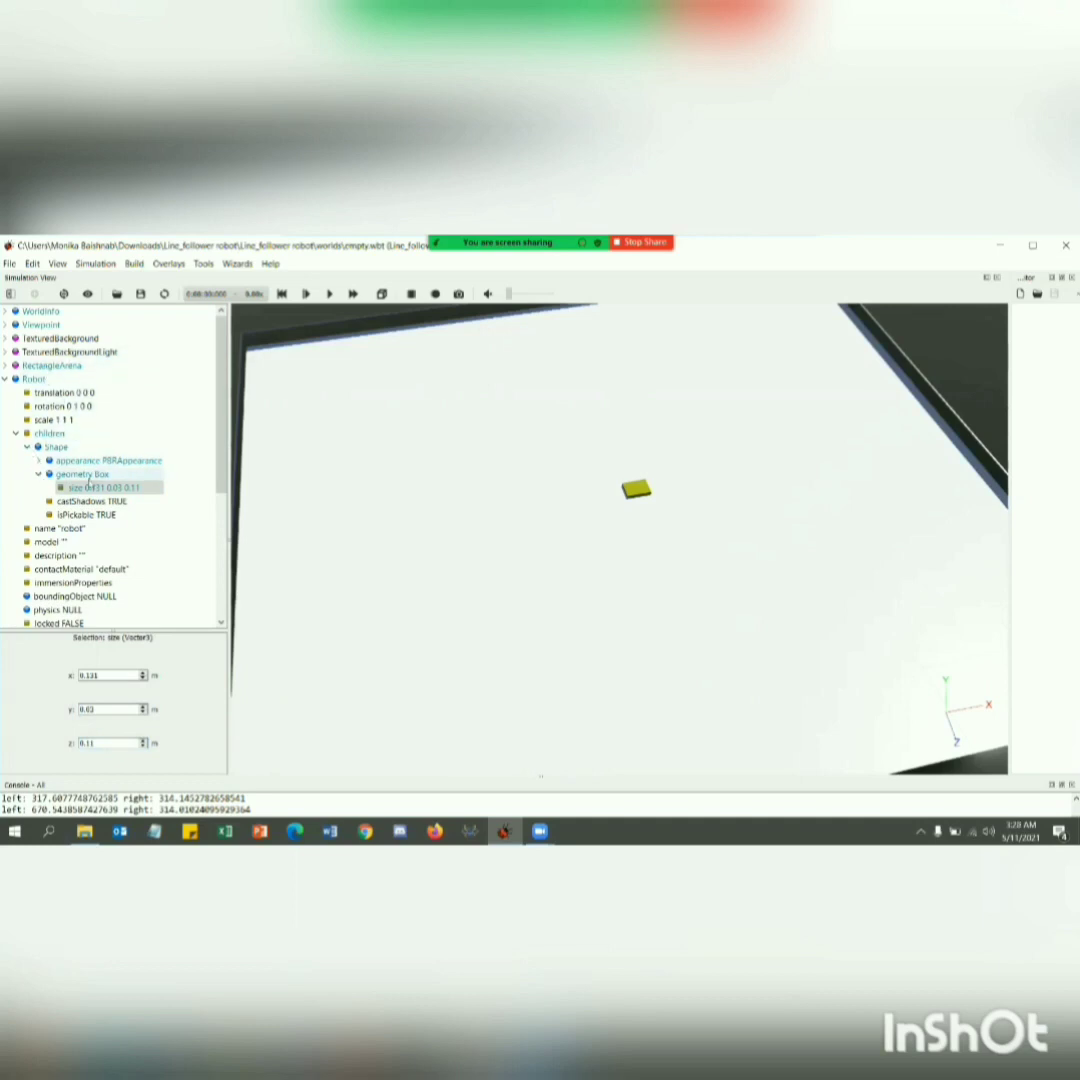
Give the robot's Shape node the DEF name BODY.
left_click(57, 447)
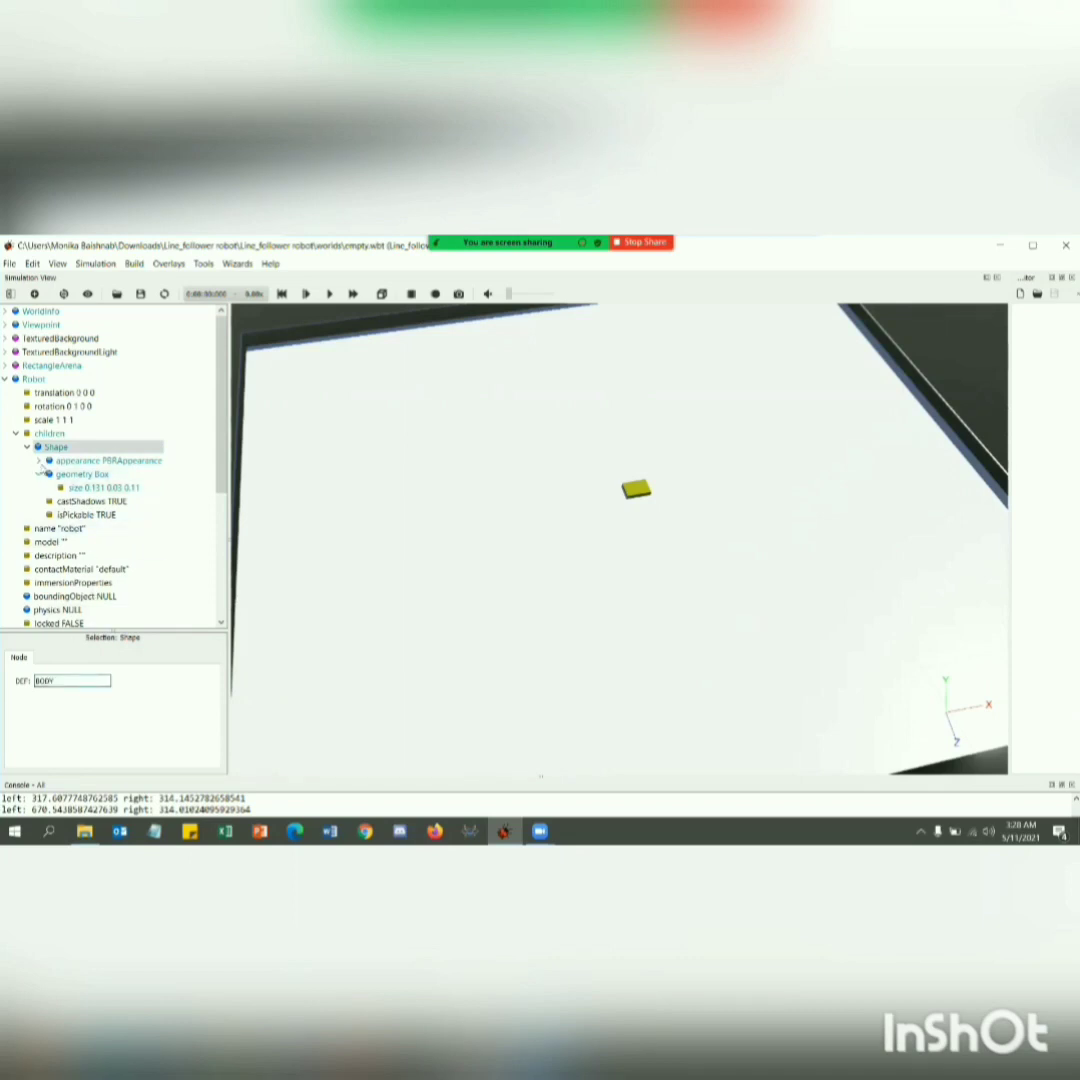
left_click(40, 461)
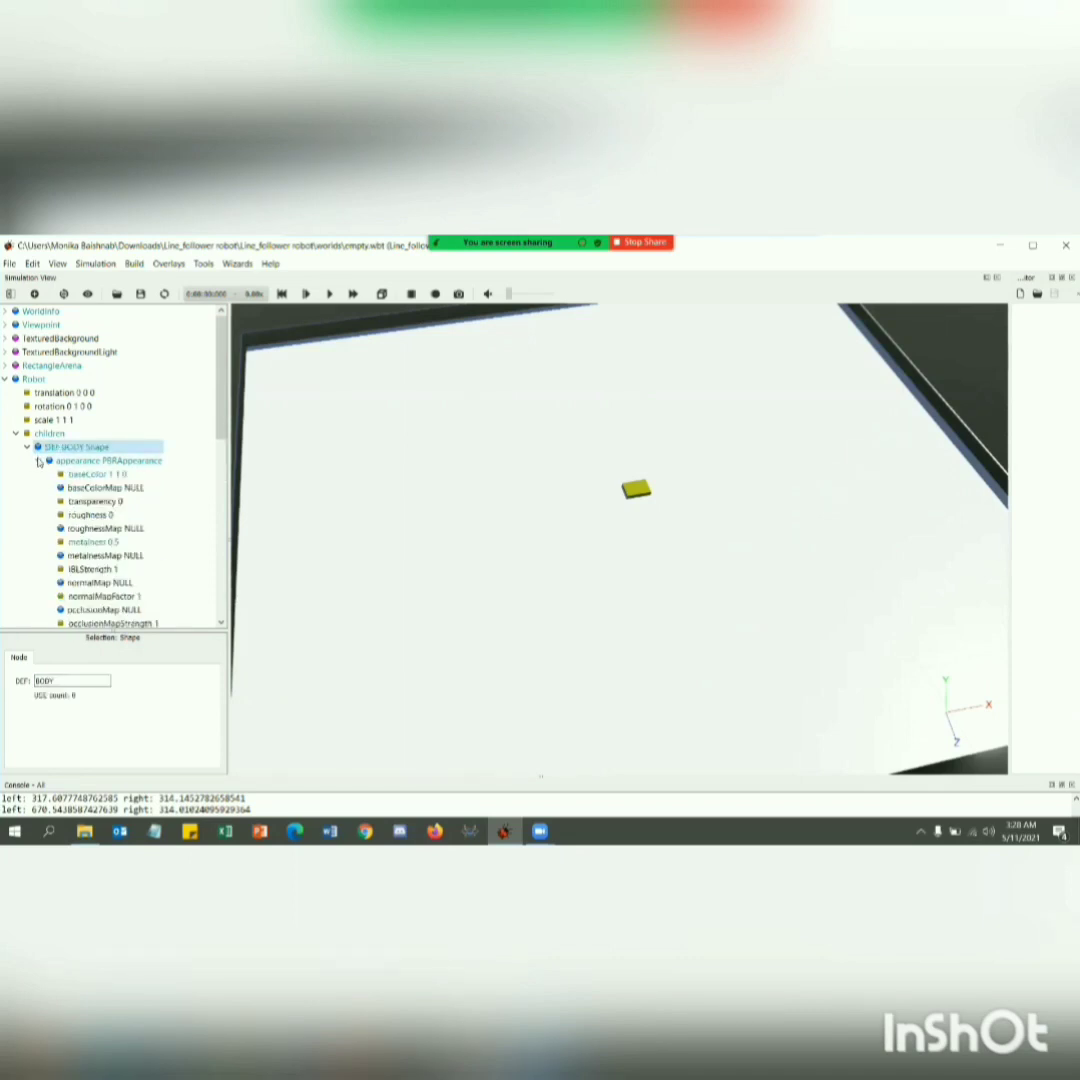
left_click(39, 461)
Set the Robot's boundingObject to reuse the BODY shape.
left_click(80, 597)
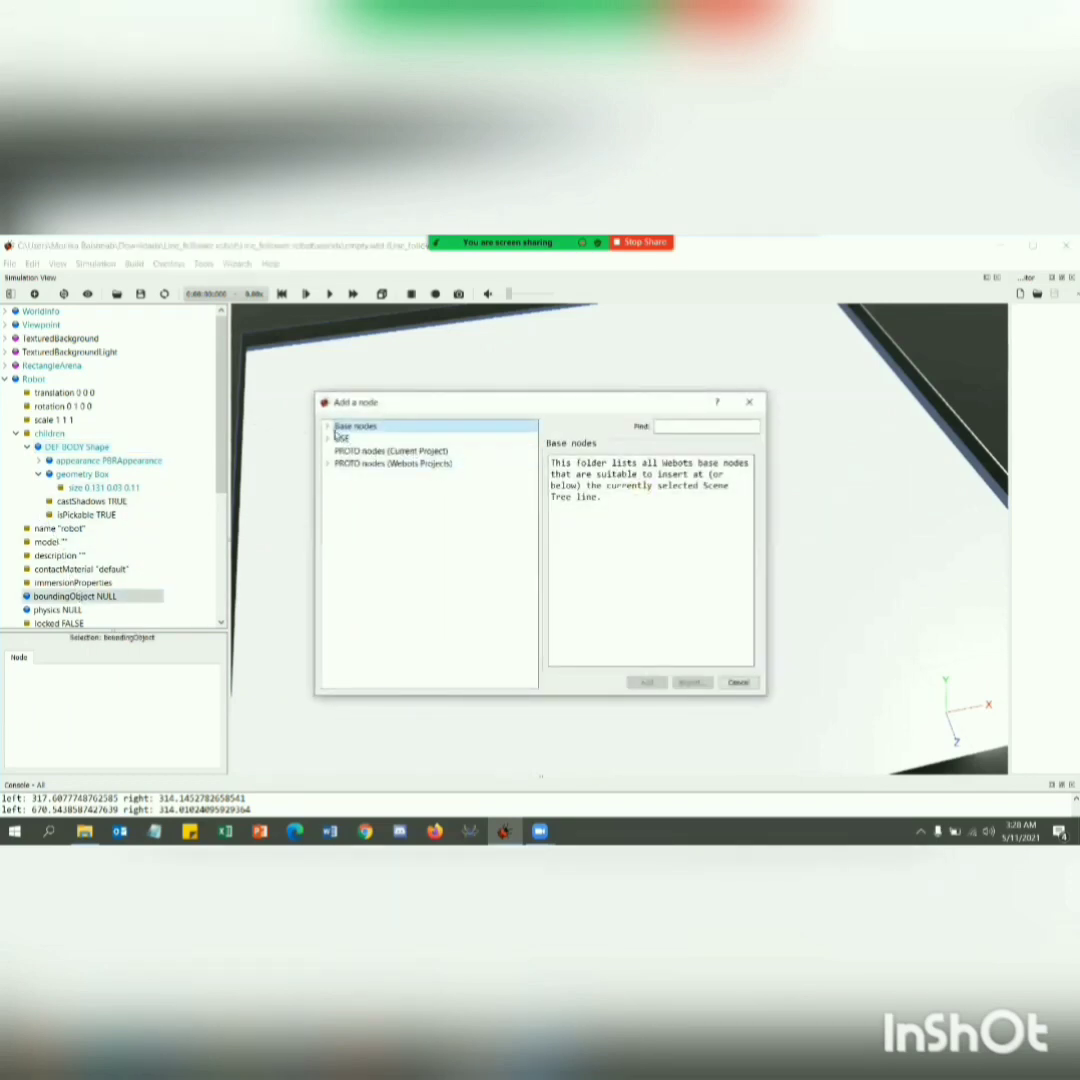
left_click(328, 438)
left_click(382, 451)
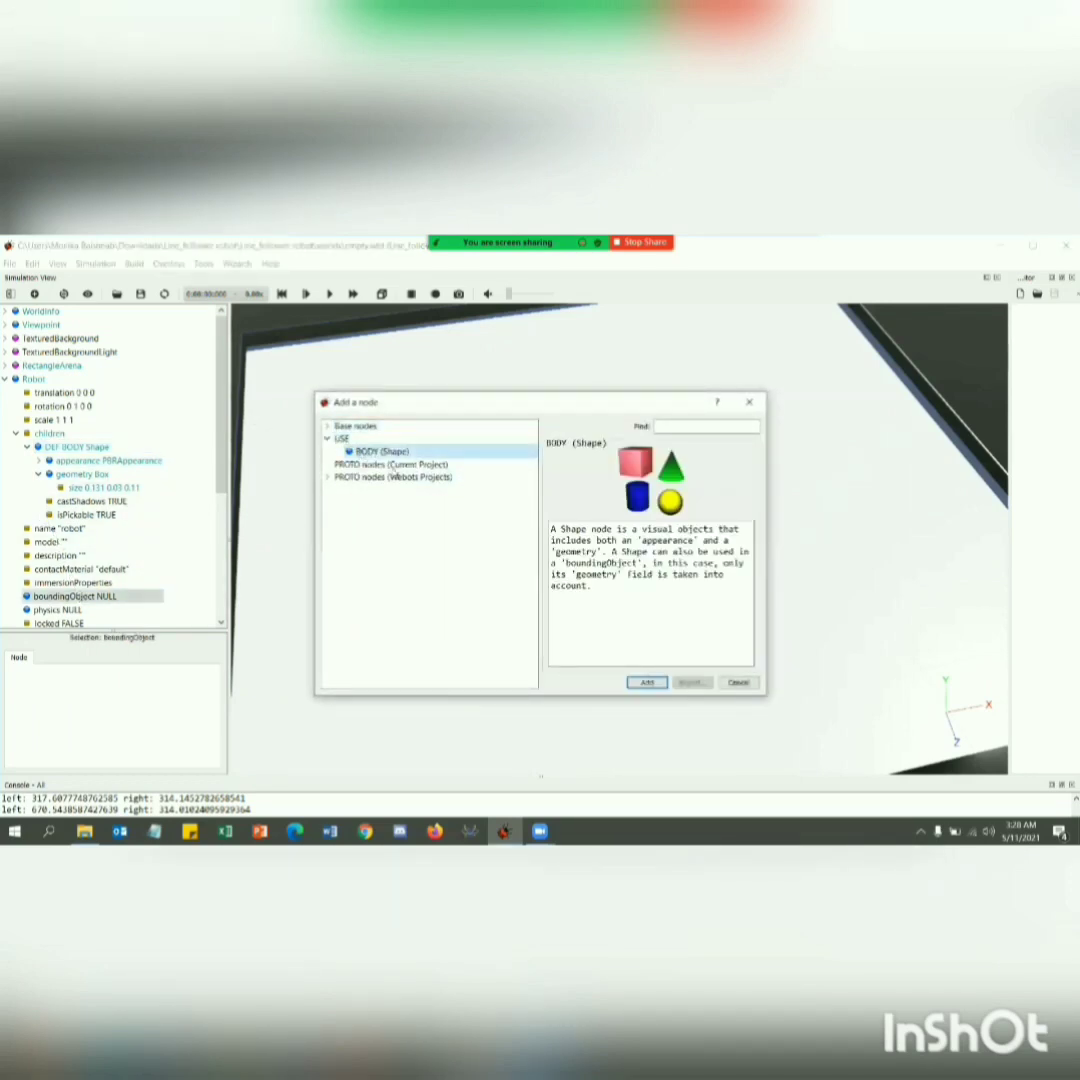
left_click(648, 682)
Add a Physics node to the Robot's physics field.
left_click(60, 610)
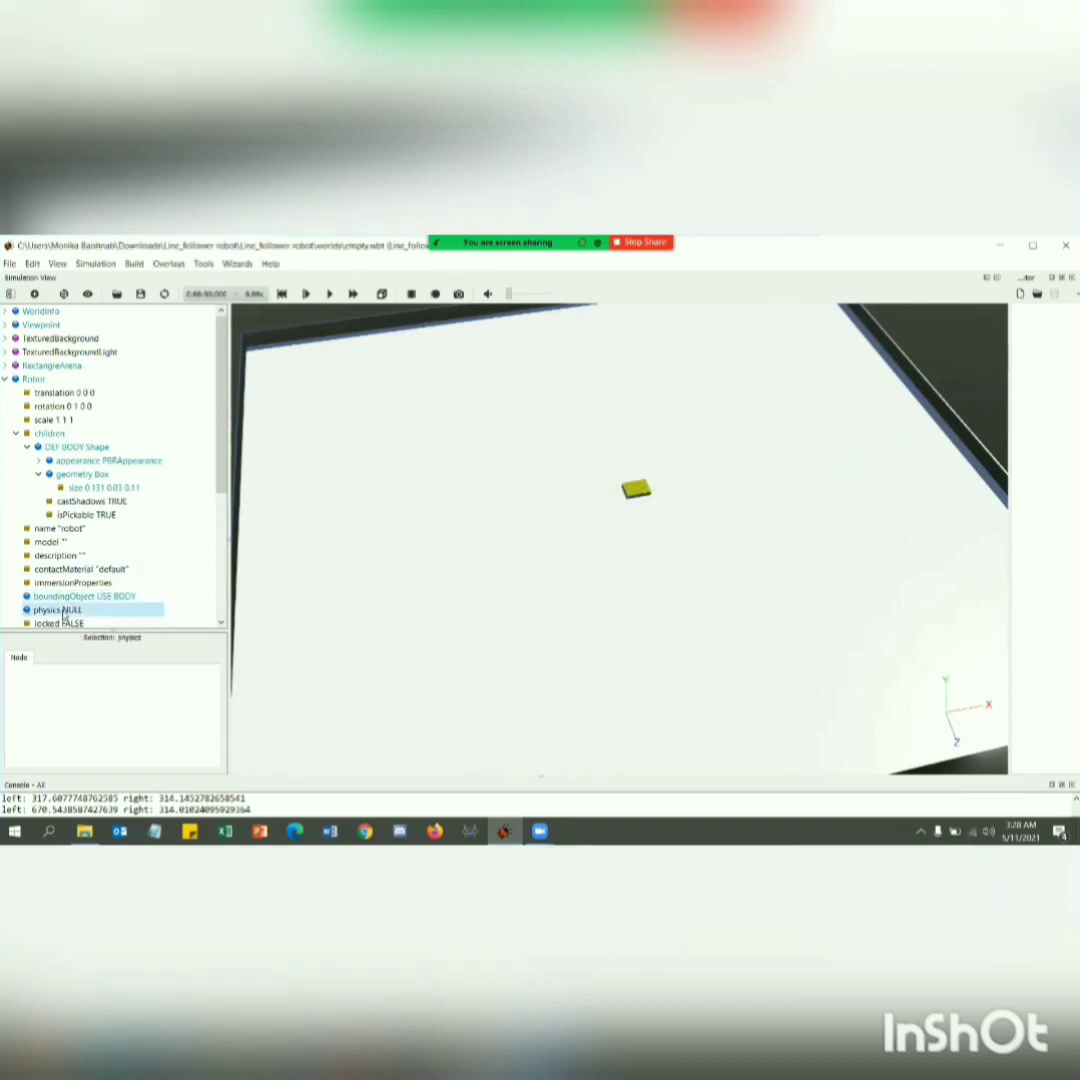
double_click(62, 611)
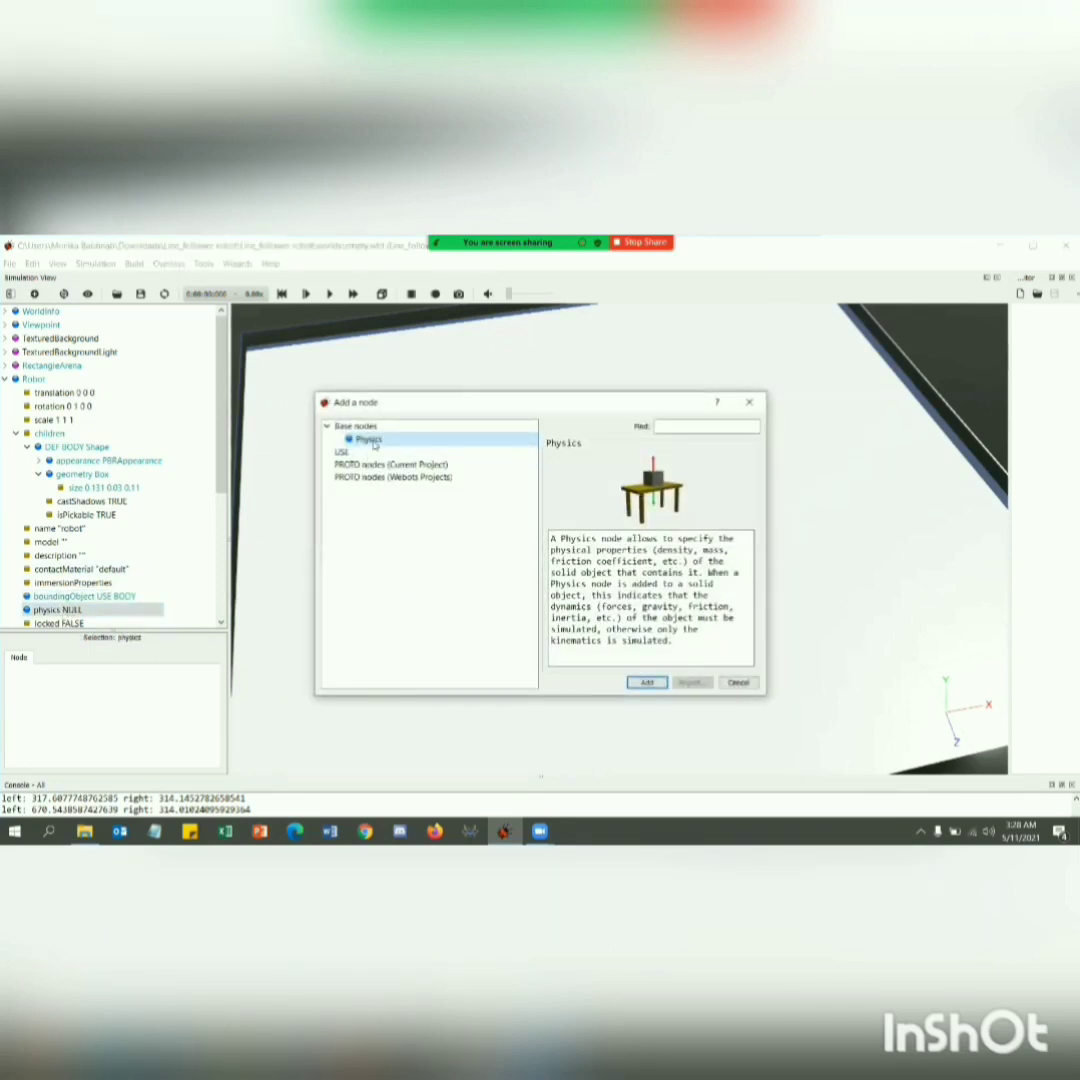
left_click(646, 682)
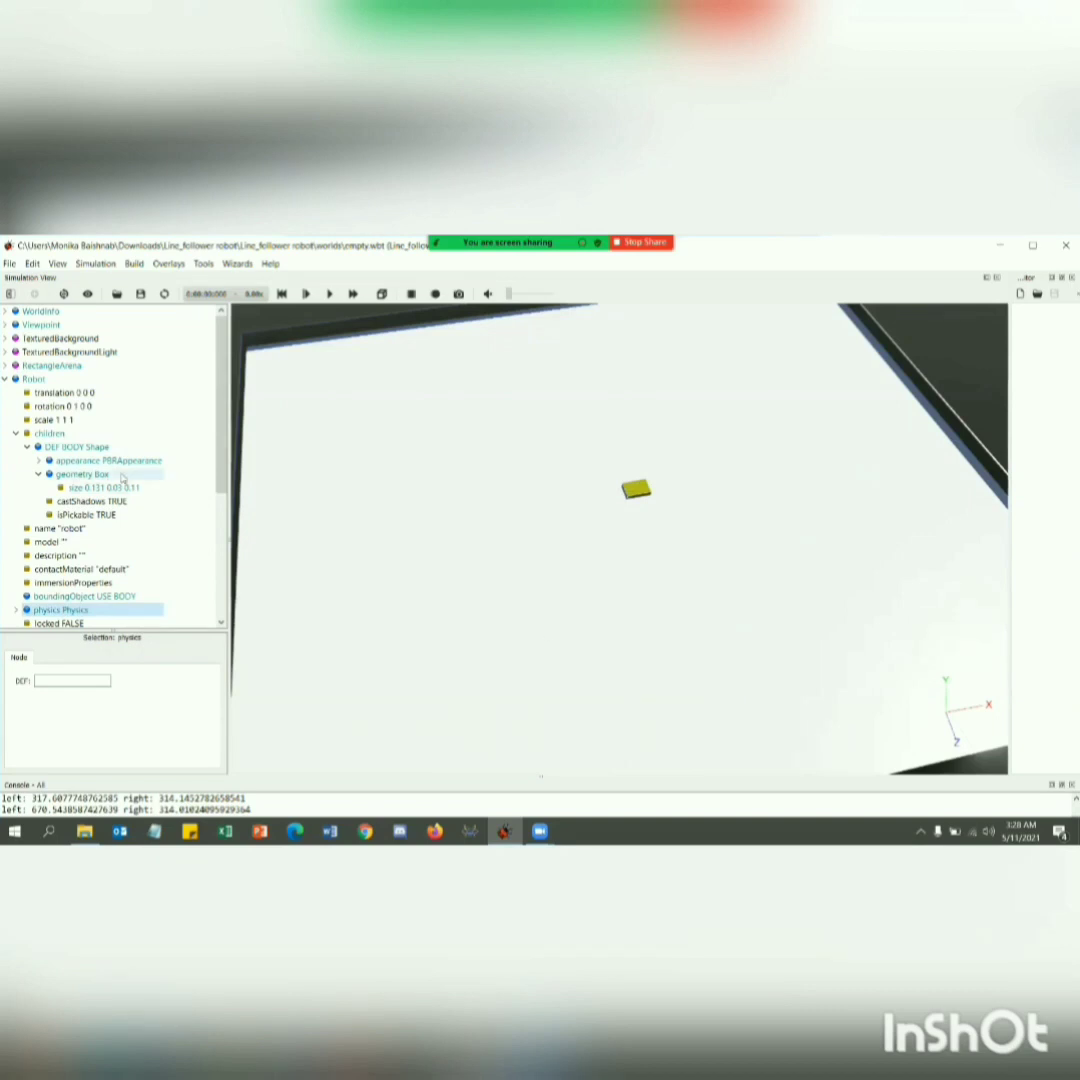
Collapse the BODY shape and add a HingeJoint base node to the Robot's children.
left_click(27, 447)
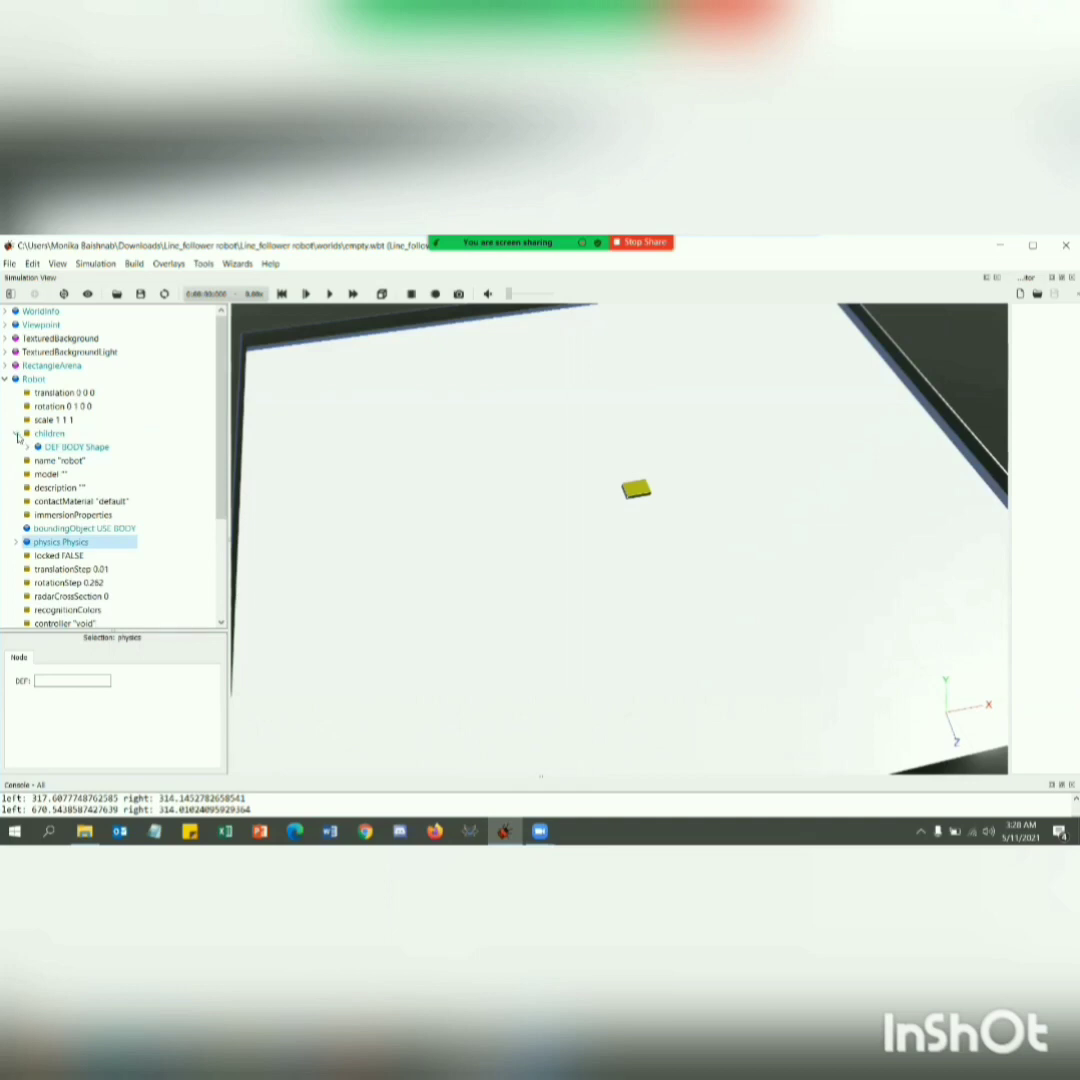
left_click(17, 437)
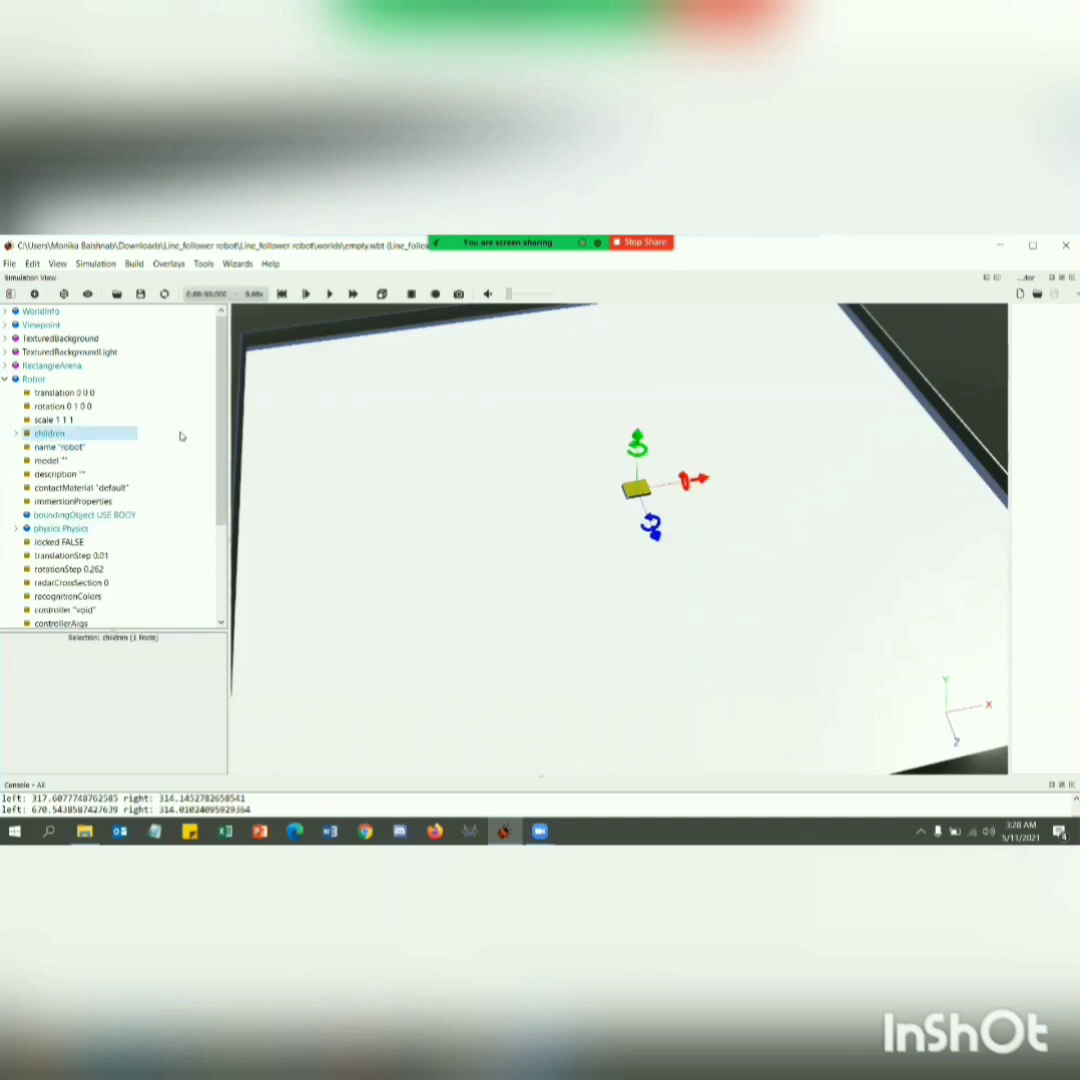
left_click(34, 293)
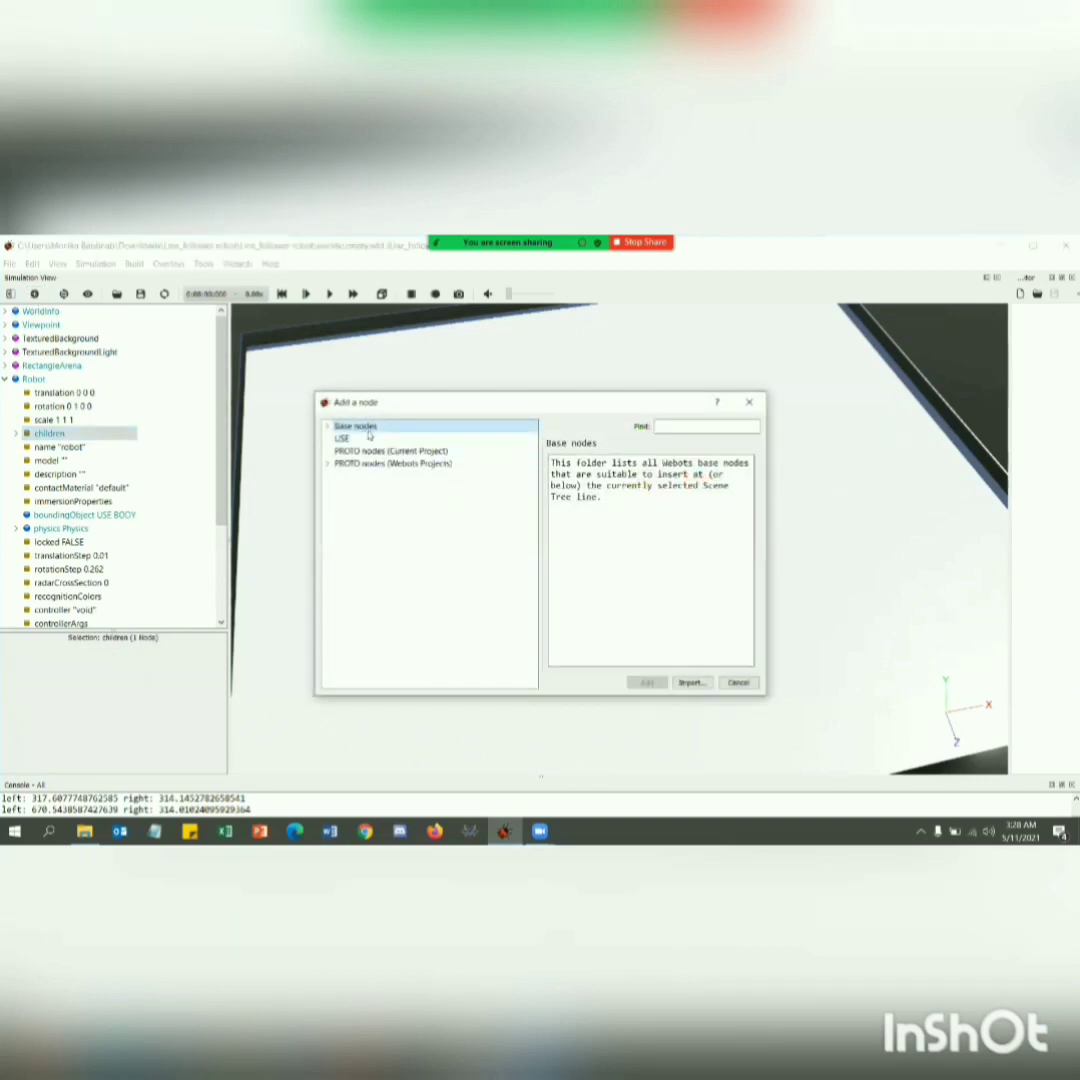
left_click(328, 427)
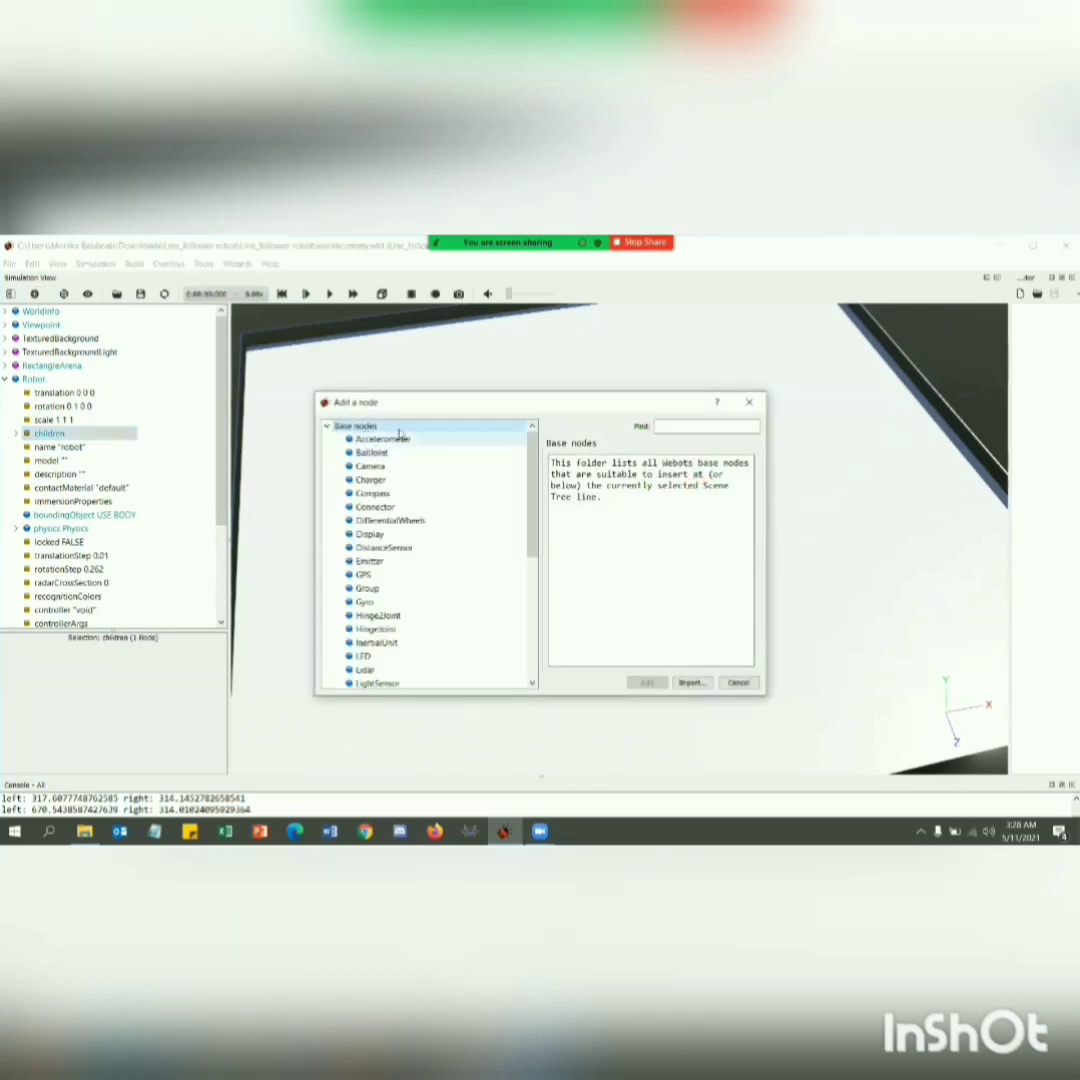
left_click(415, 628)
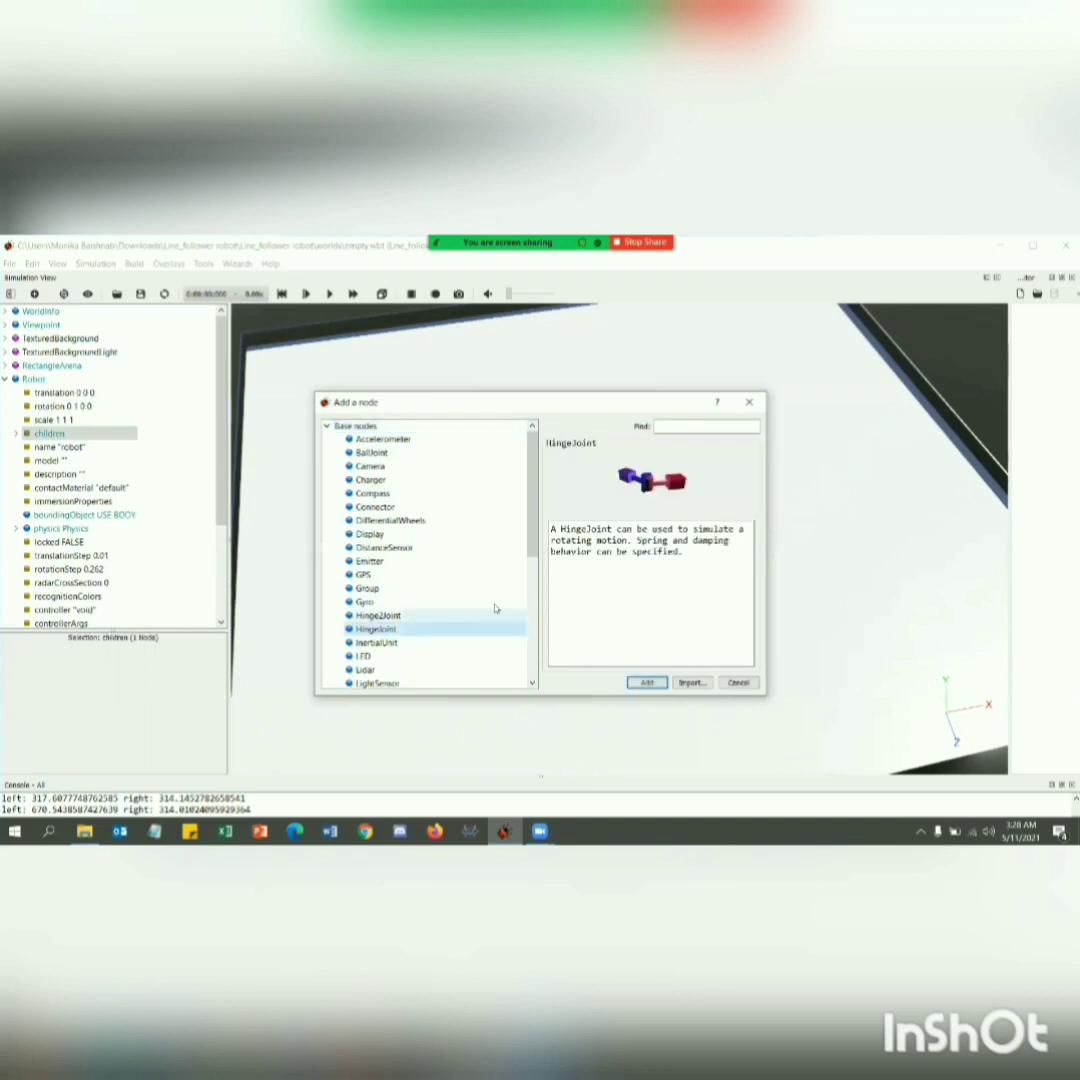
left_click(646, 682)
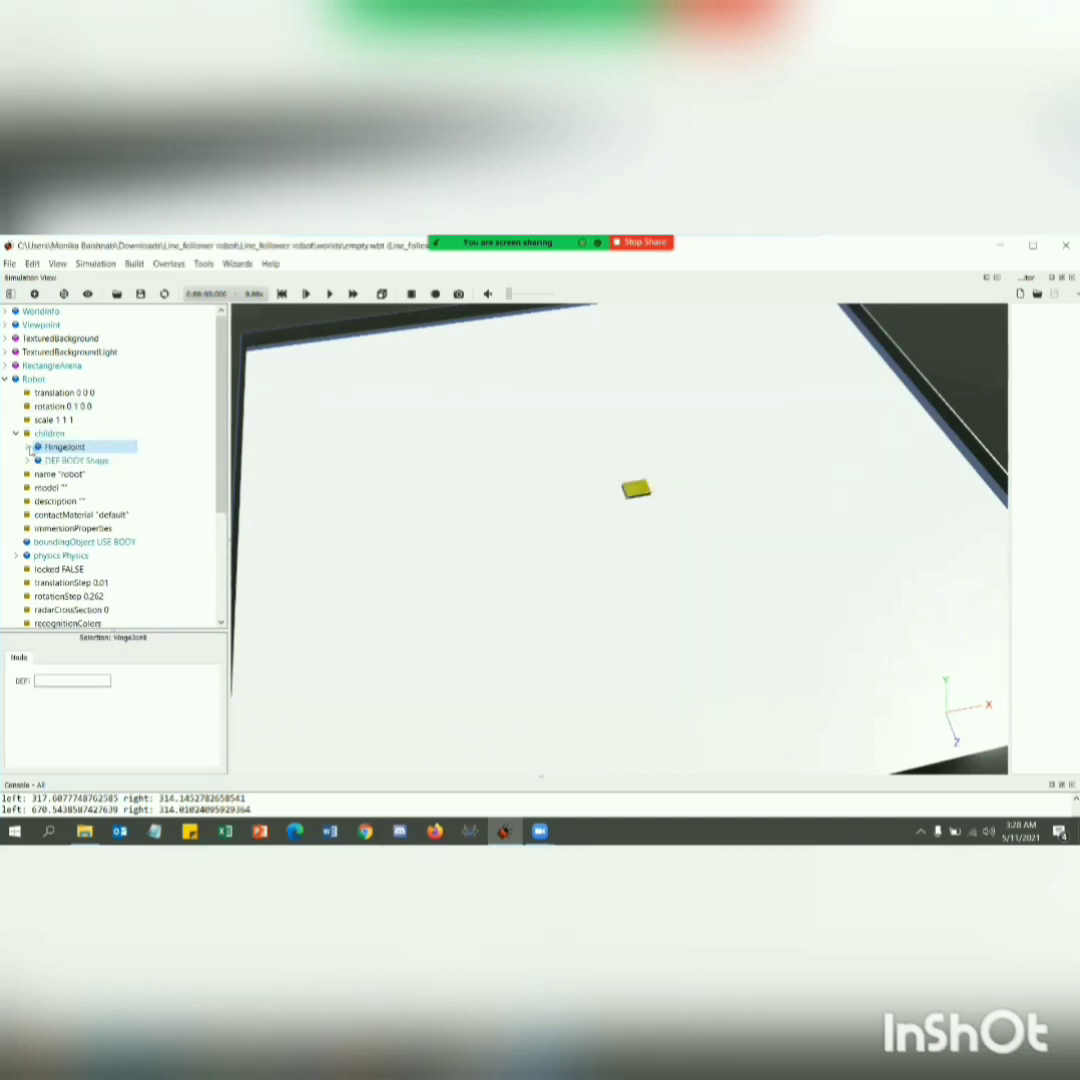
Assign a HingeJointParameters node to the HingeJoint's jointParameters field.
left_click(27, 447)
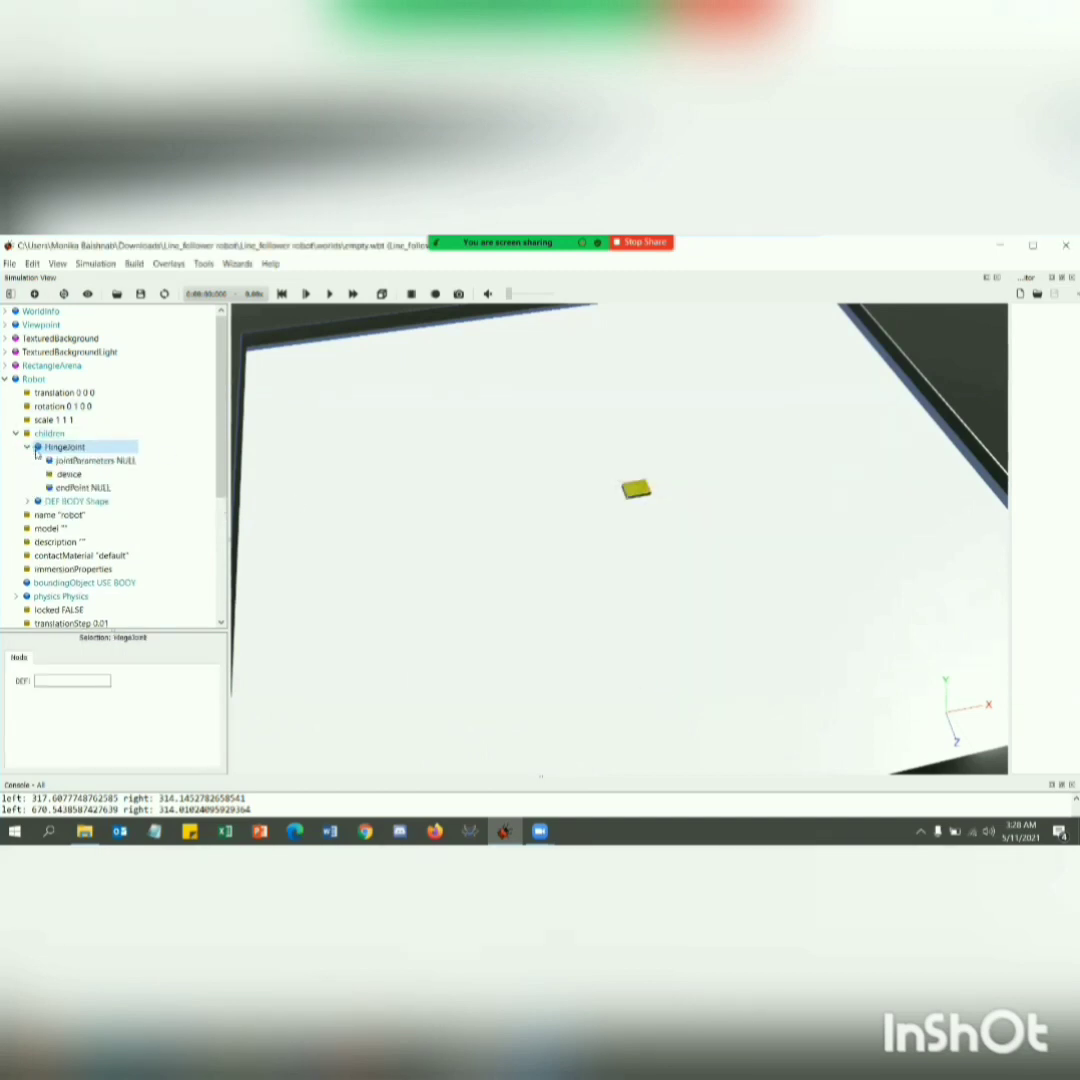
double_click(95, 460)
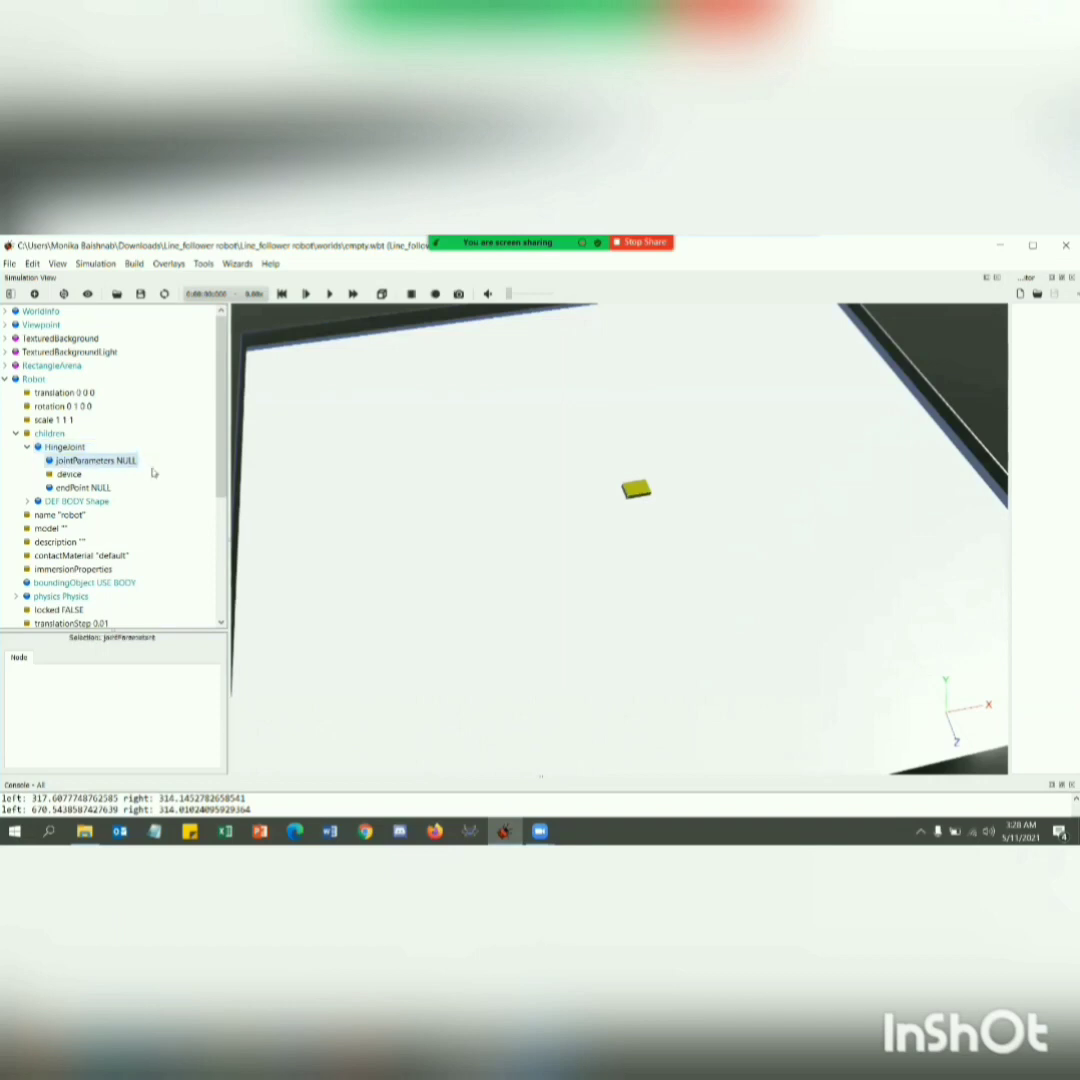
double_click(413, 441)
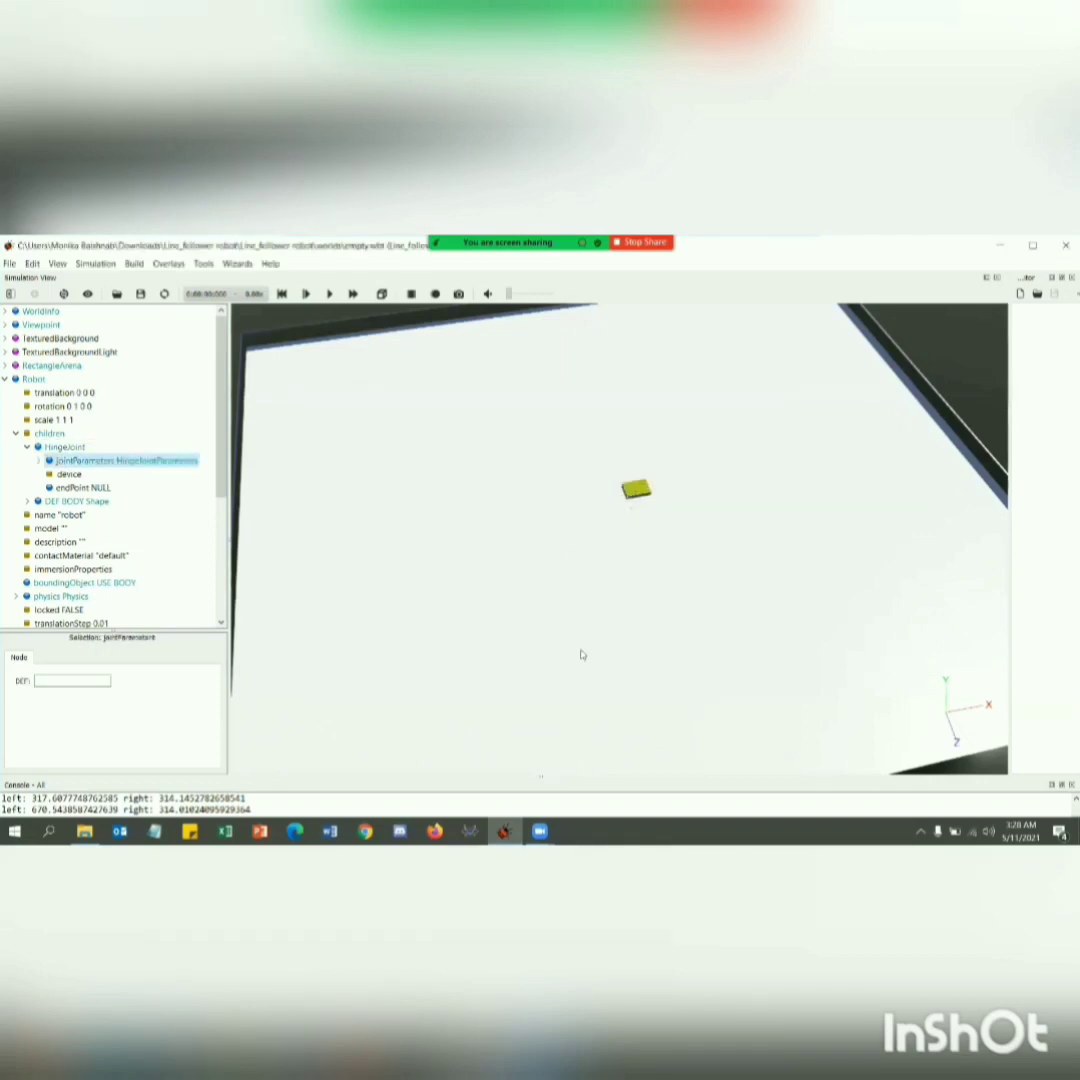
Add a RotationalMotor node to the HingeJoint's device field.
double_click(62, 474)
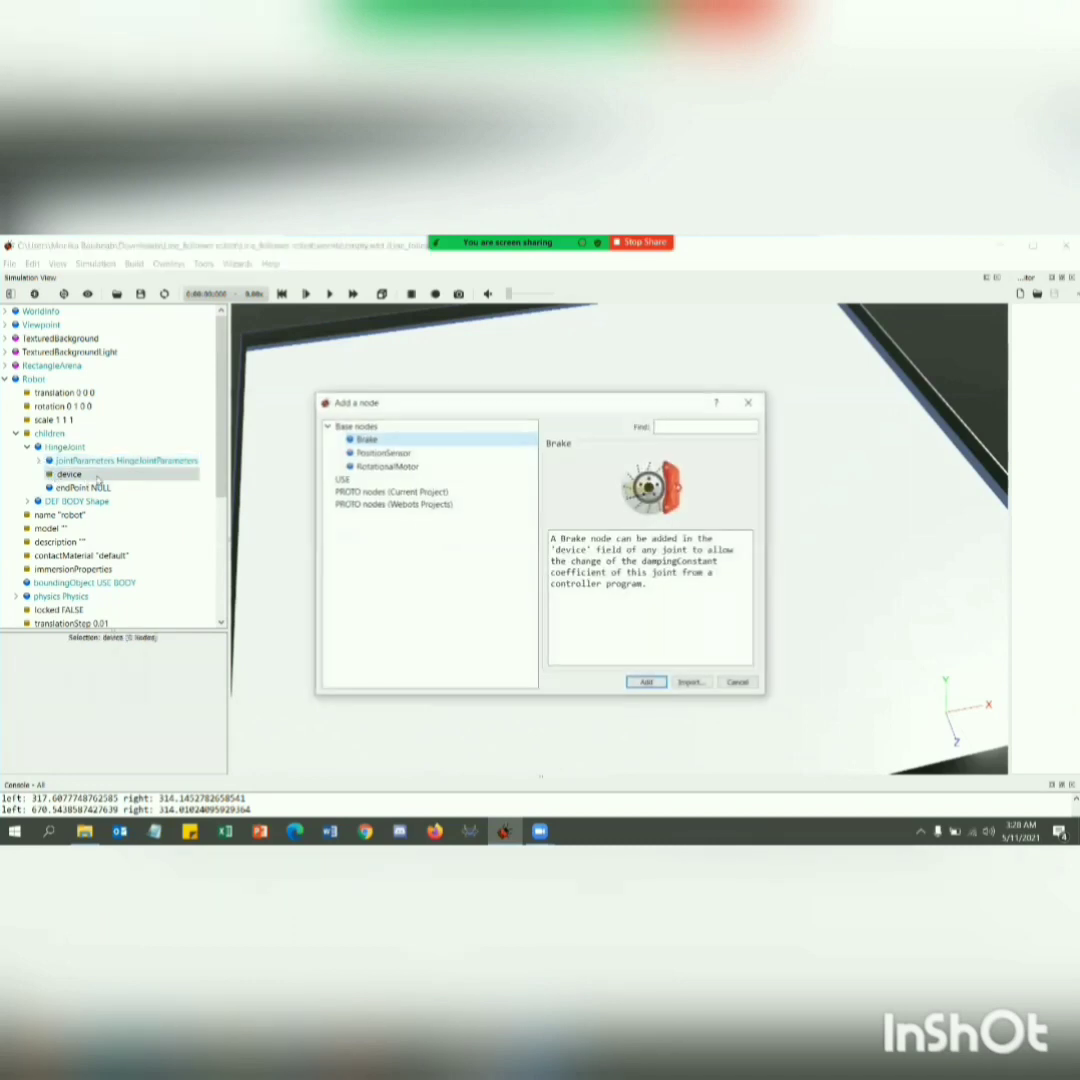
left_click(400, 466)
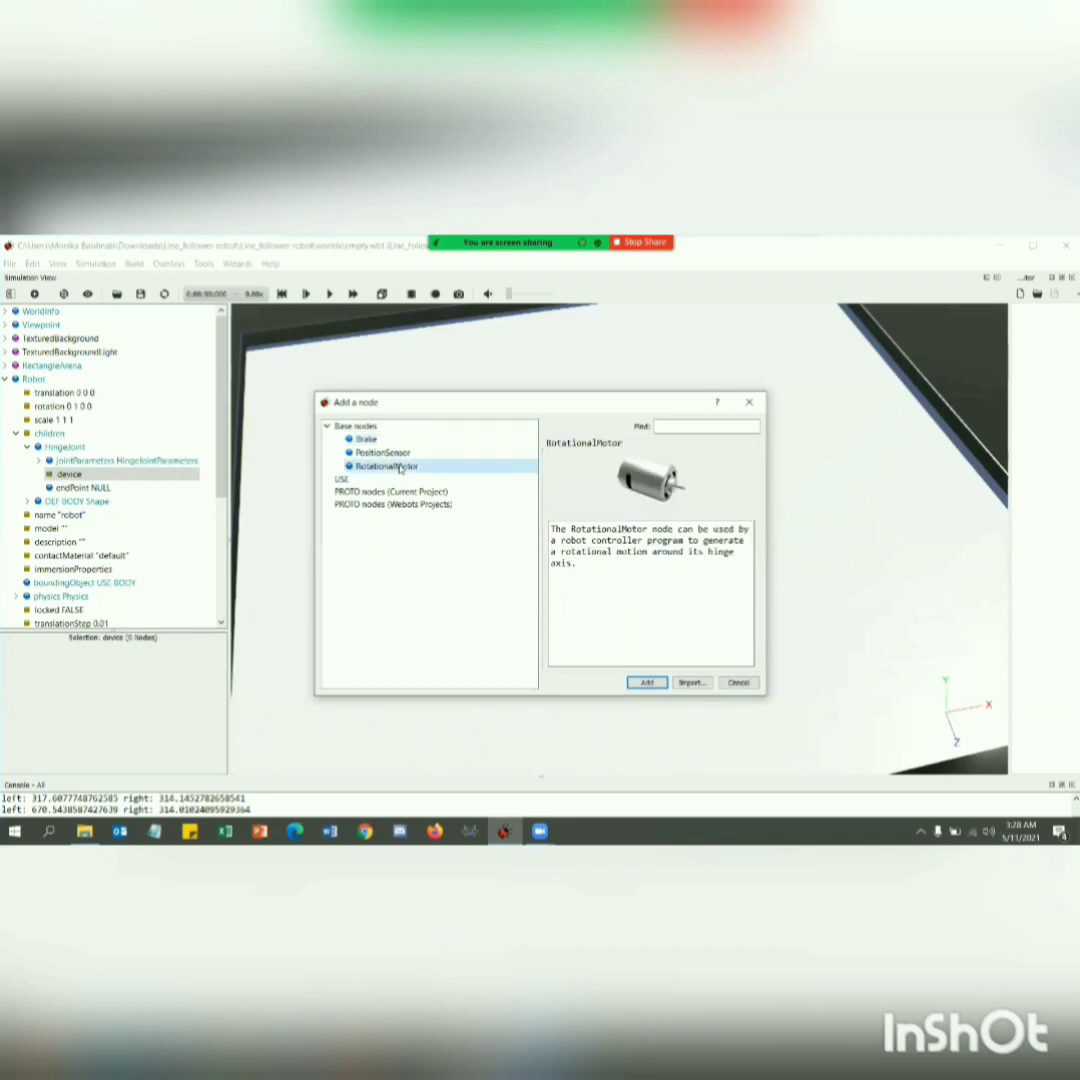
left_click(647, 683)
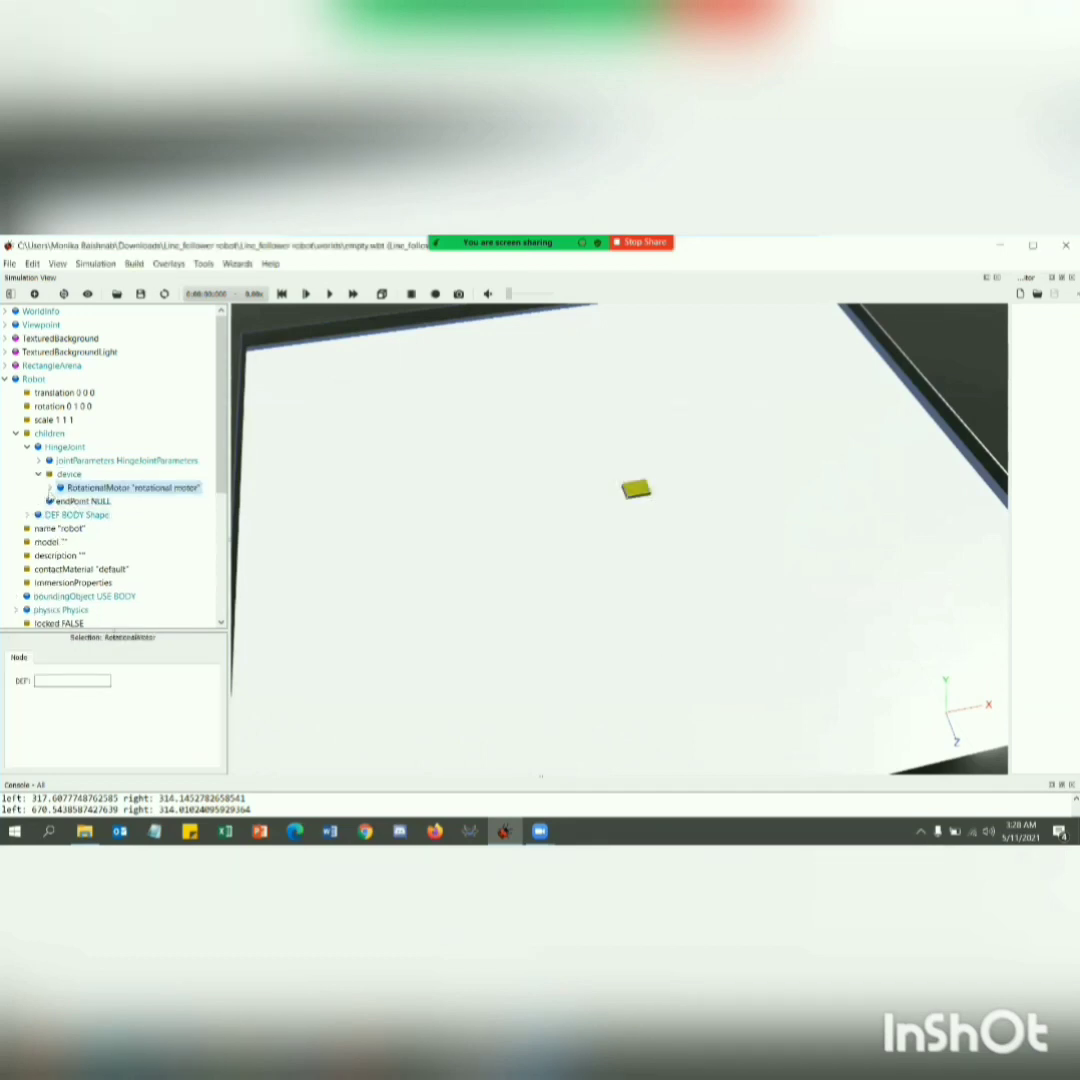
Assign a Solid base node to the HingeJoint's endPoint field.
double_click(70, 501)
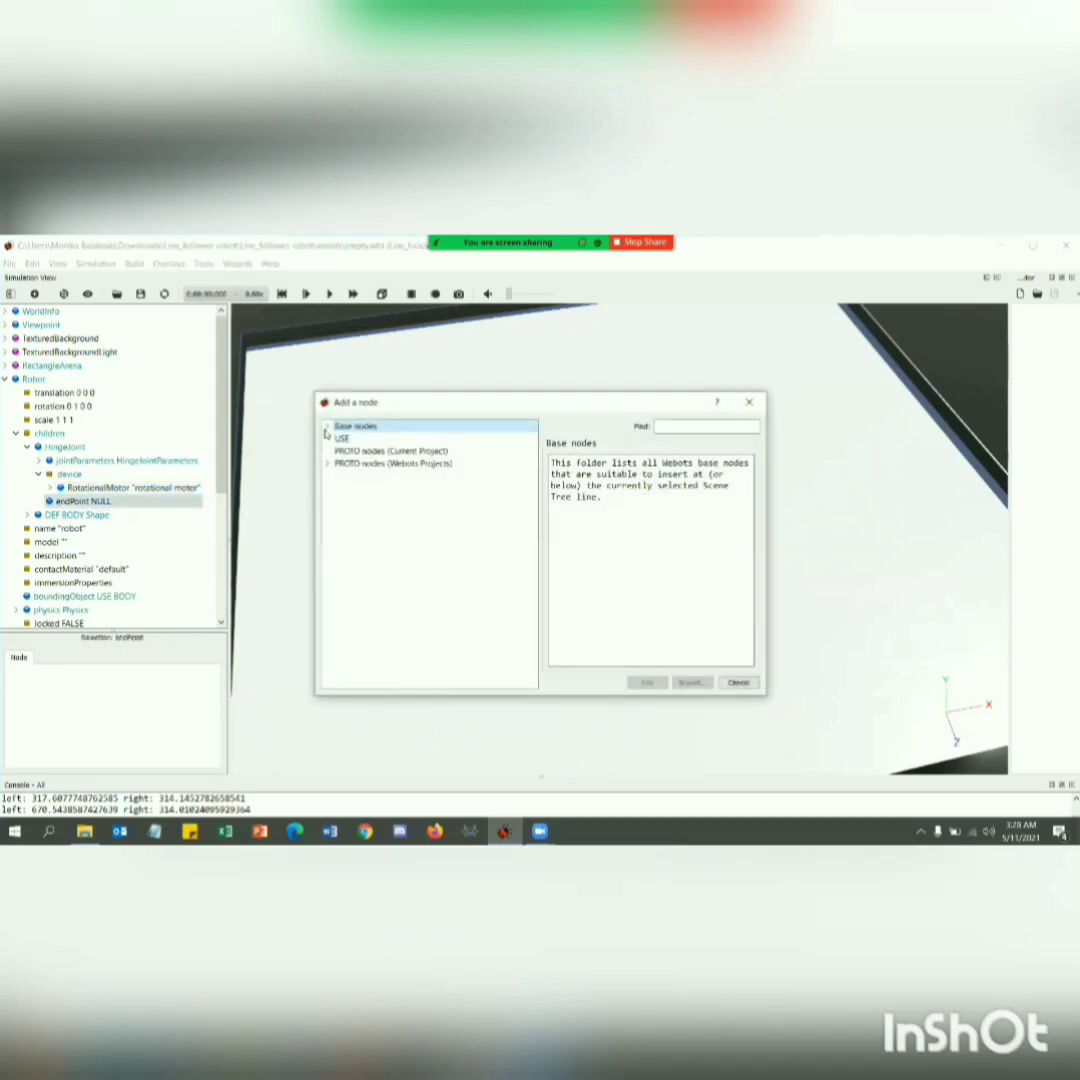
left_click(325, 428)
scroll(376, 598, "down", 3)
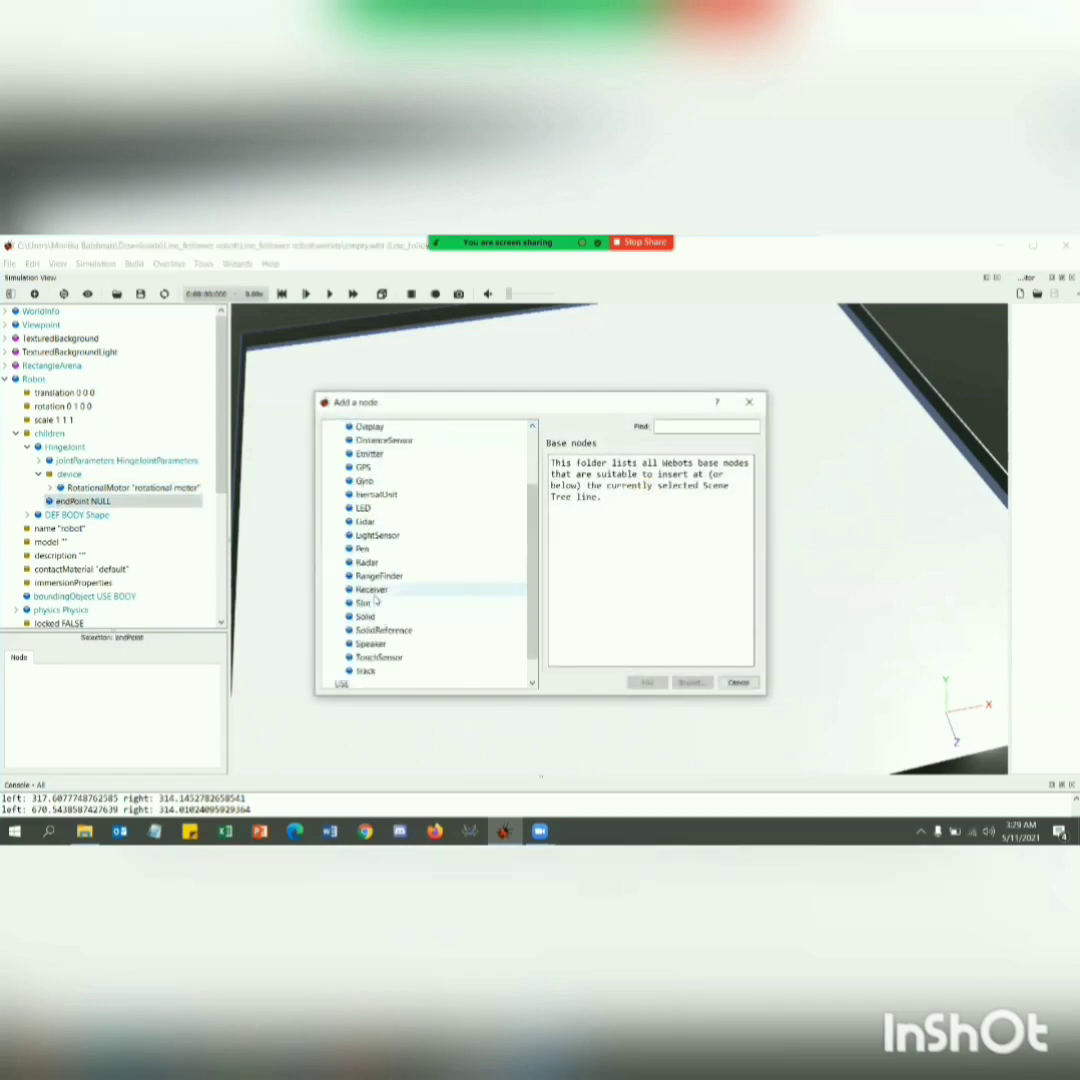
left_click(366, 616)
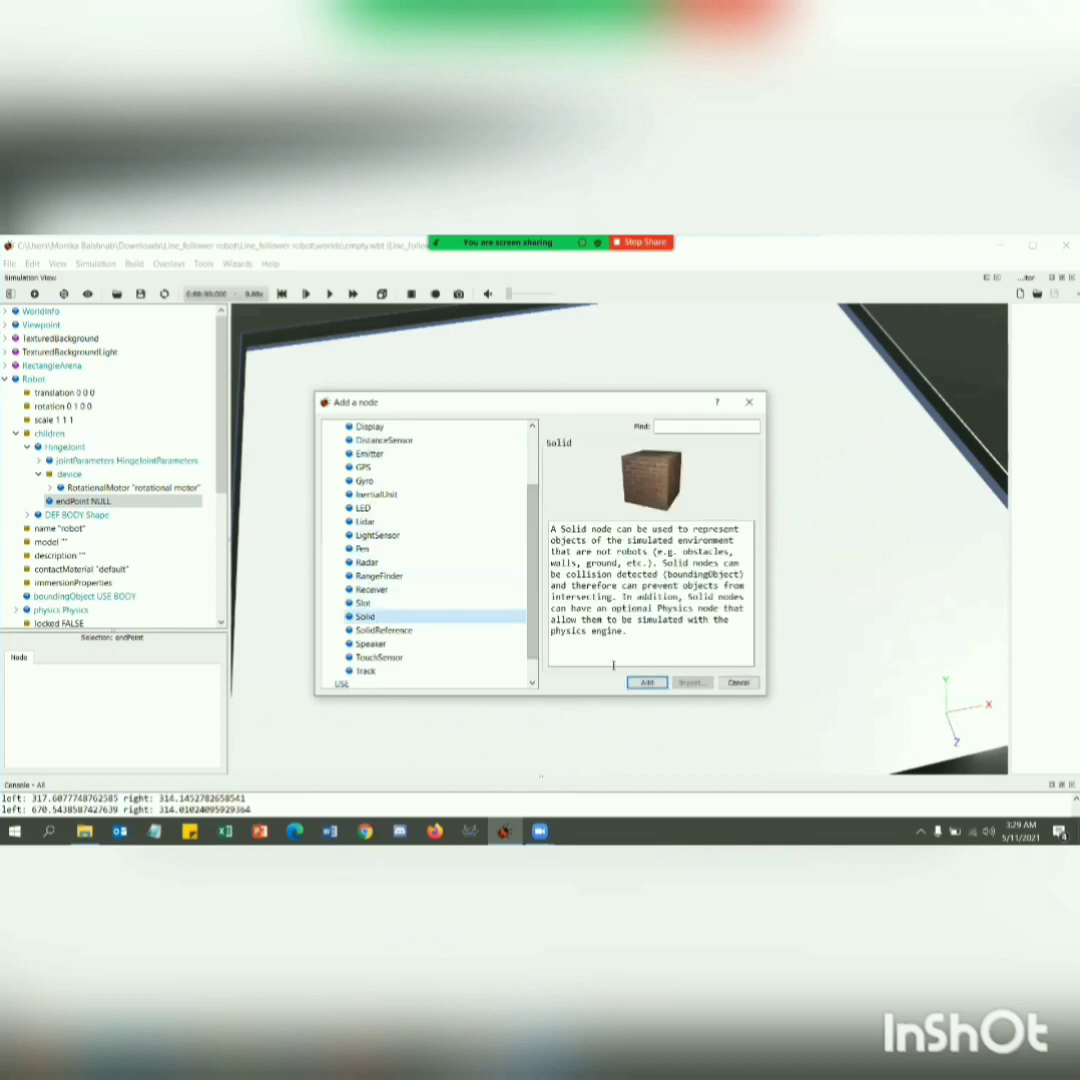
left_click(647, 682)
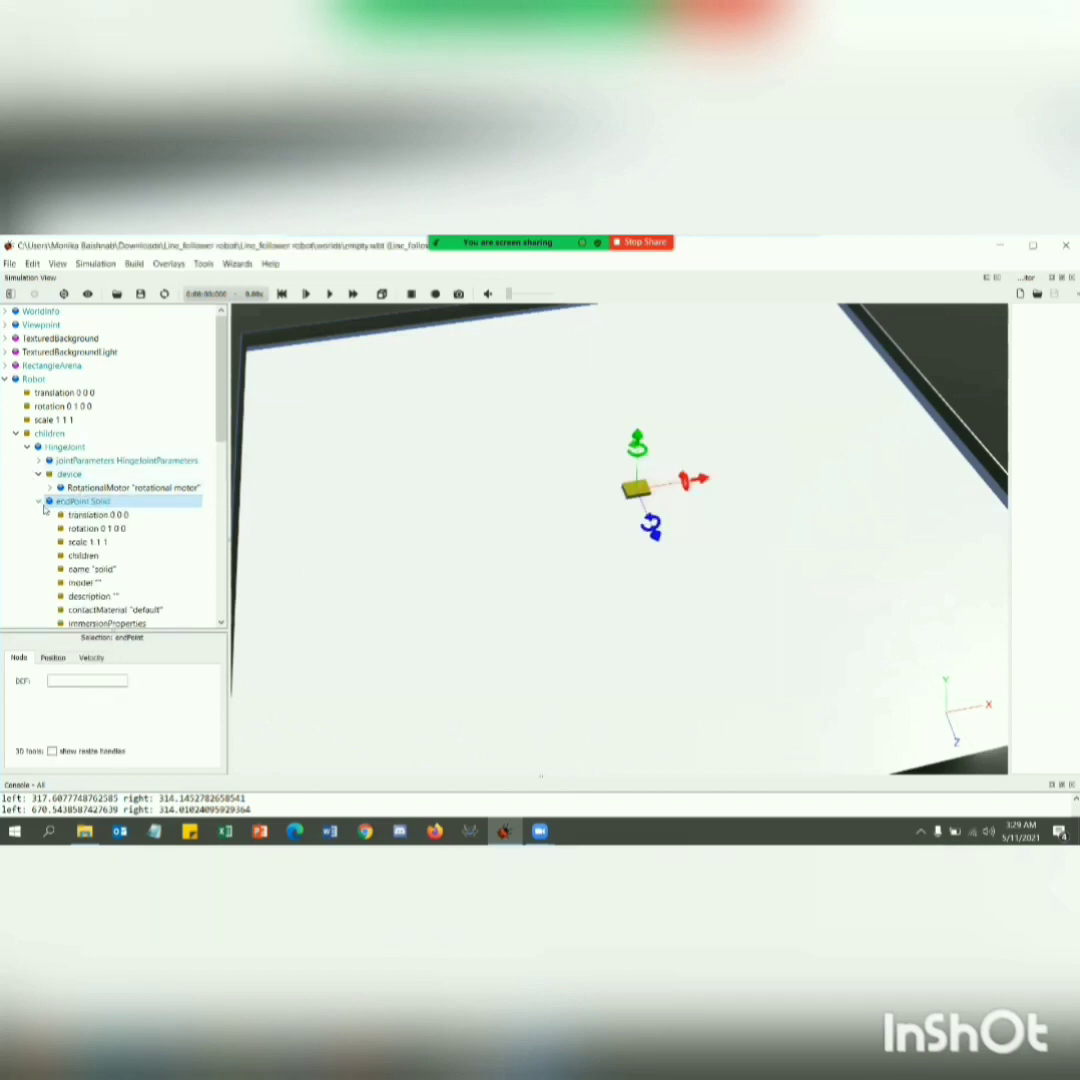
Add a Shape base node to the children of the endPoint Solid.
left_click(93, 556)
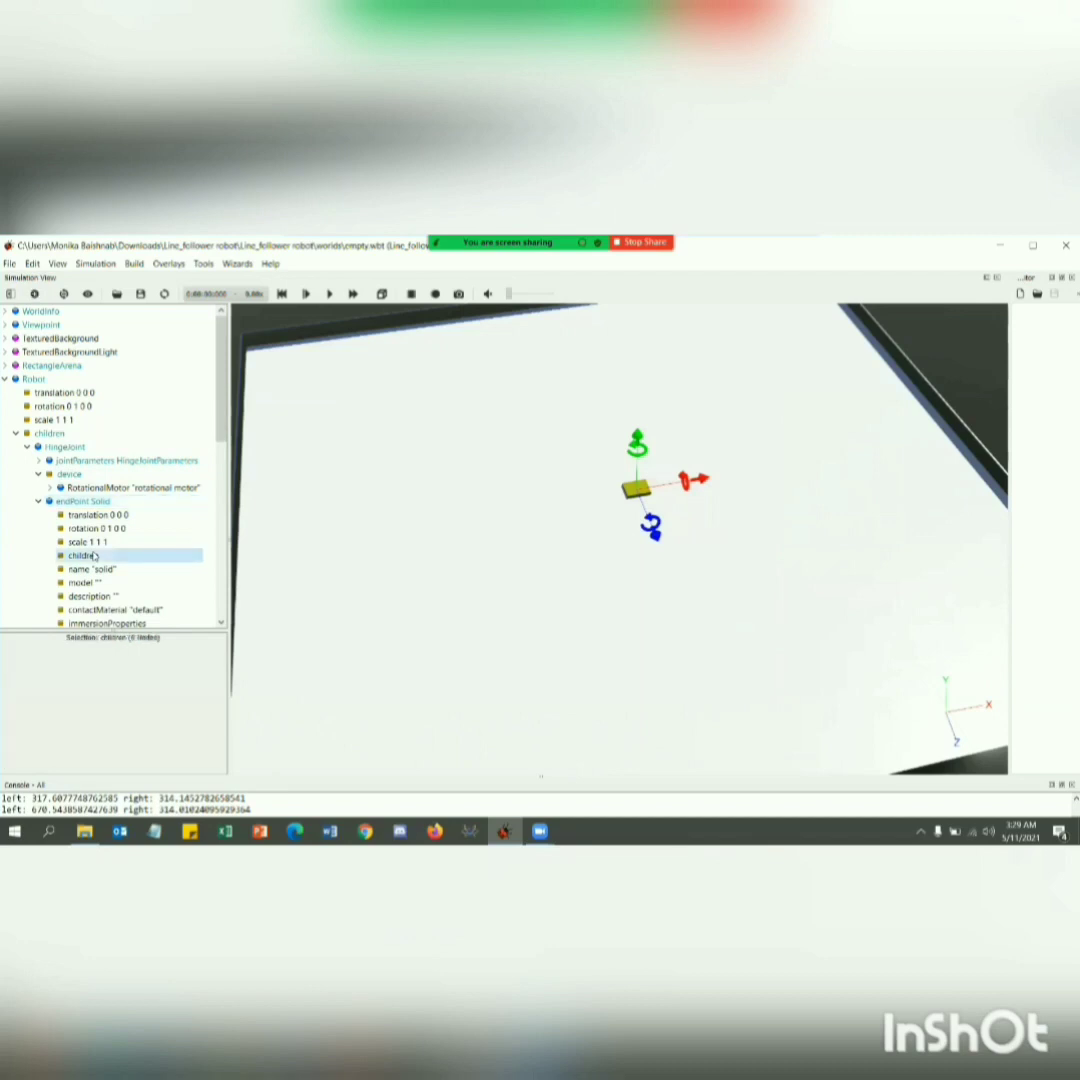
key("ctrl+shift+a")
left_click(326, 428)
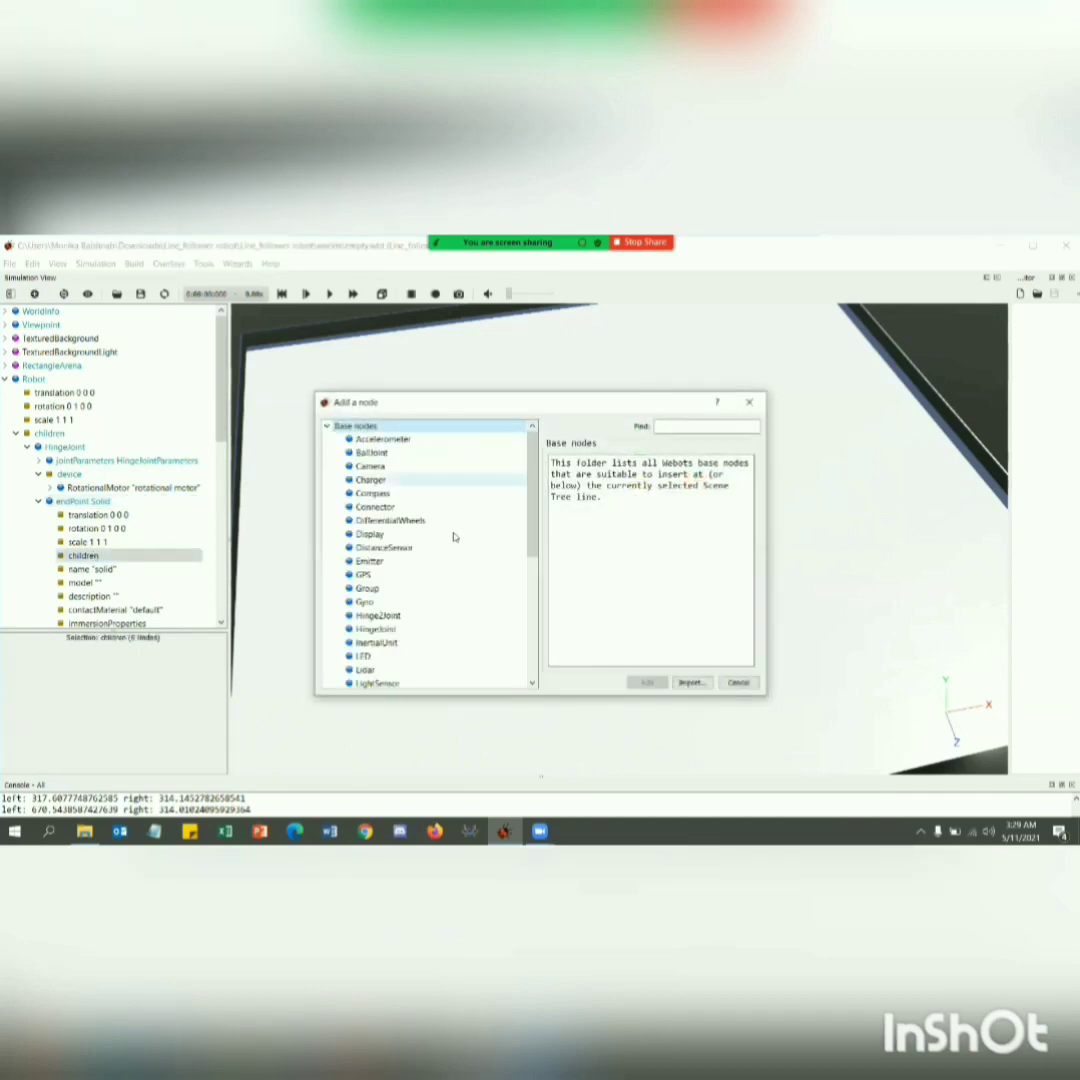
scroll(440, 550, "down", 4)
left_click(387, 671)
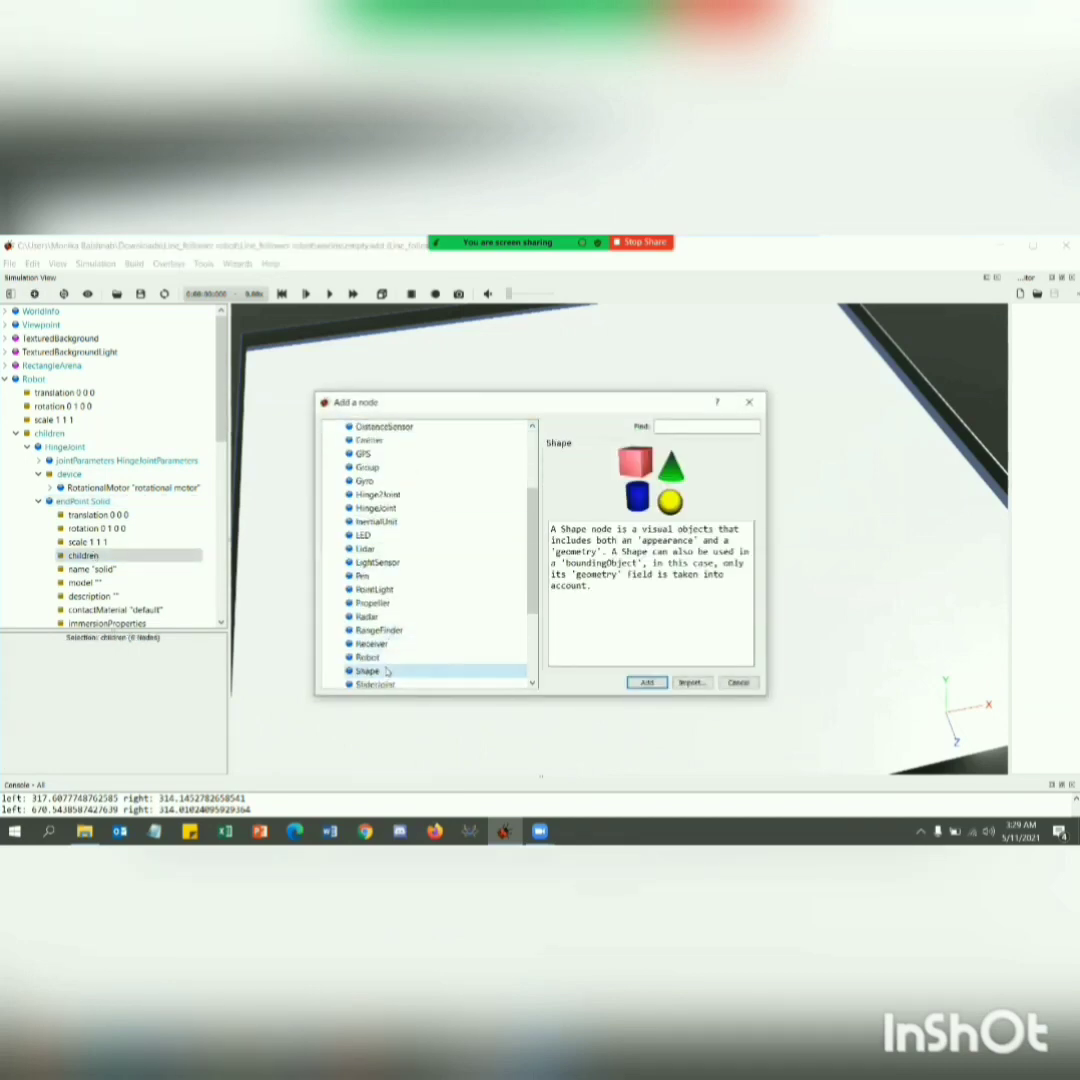
left_click(647, 682)
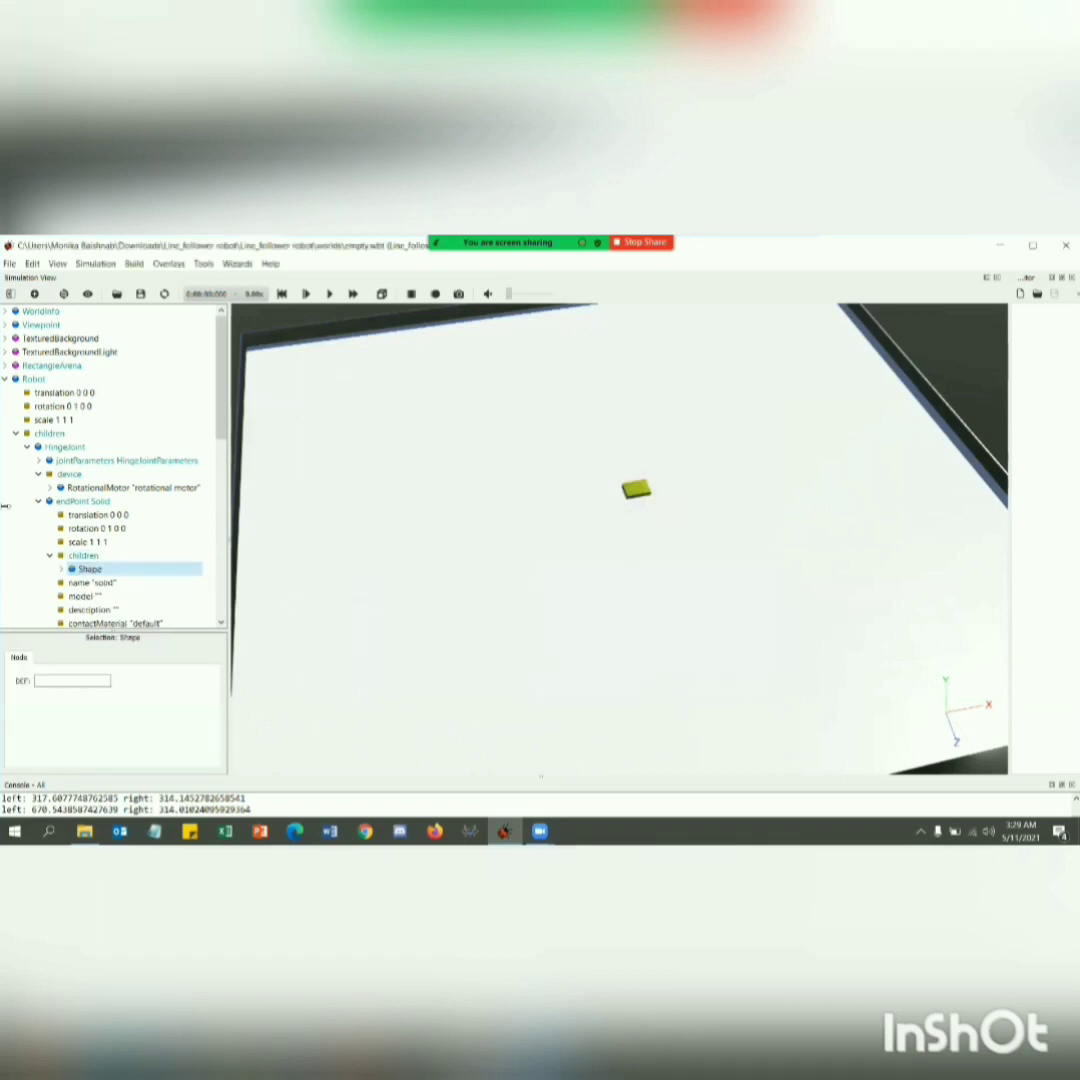
Expand the Solid's Shape and assign a PBRAppearance node to its appearance field.
left_click(61, 569)
scroll(111, 560, "down", 2)
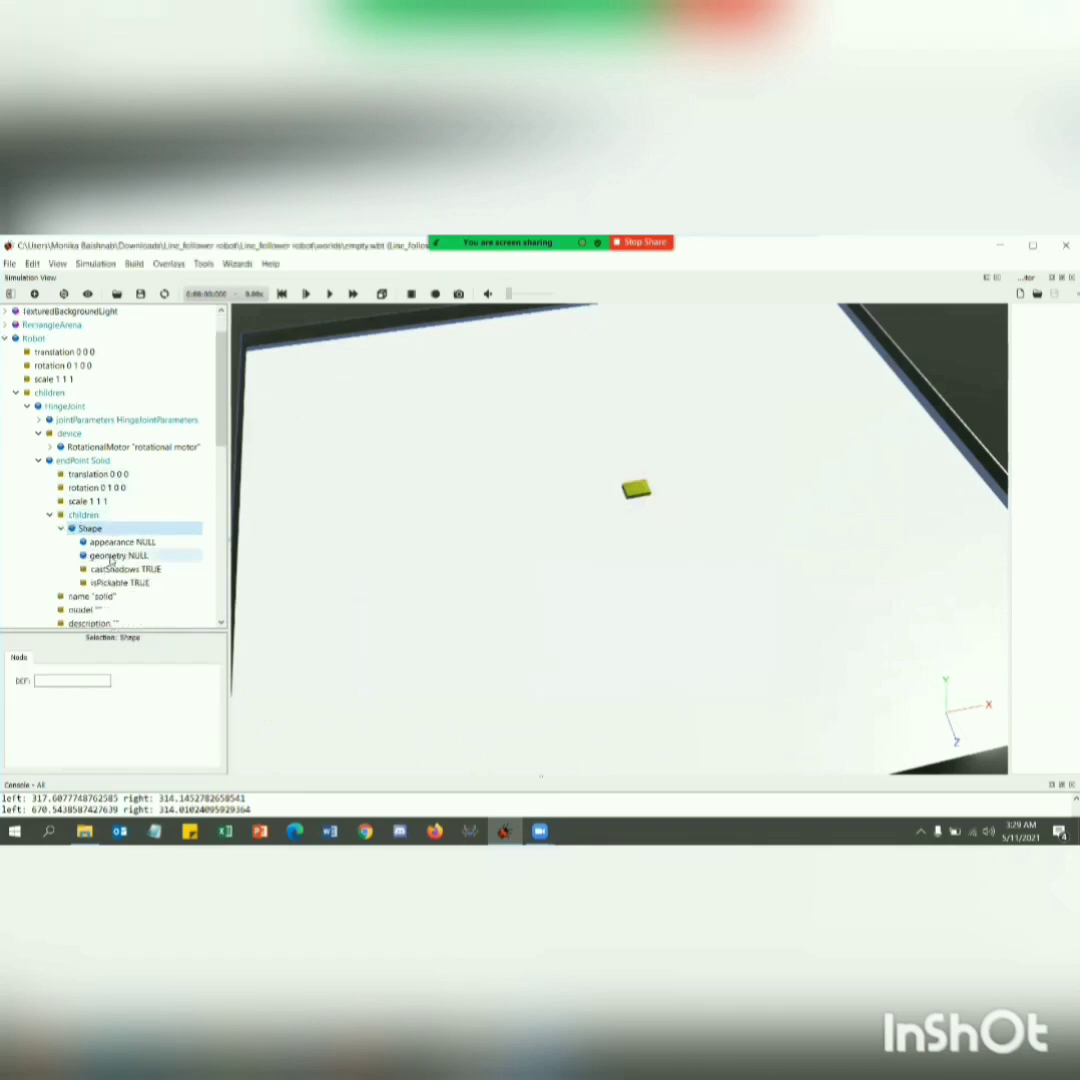
left_click(136, 501)
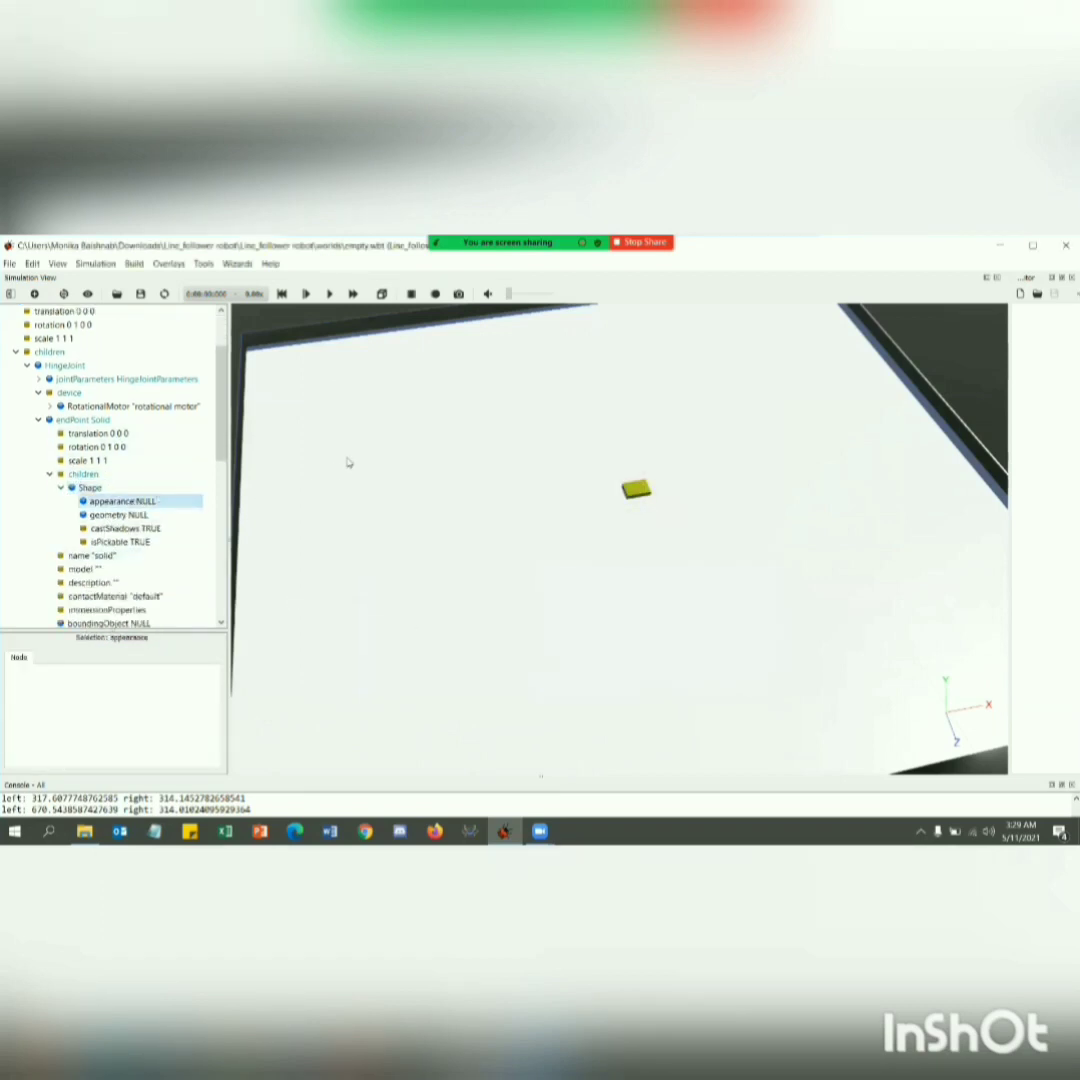
key("ctrl+shift+a")
left_click(328, 427)
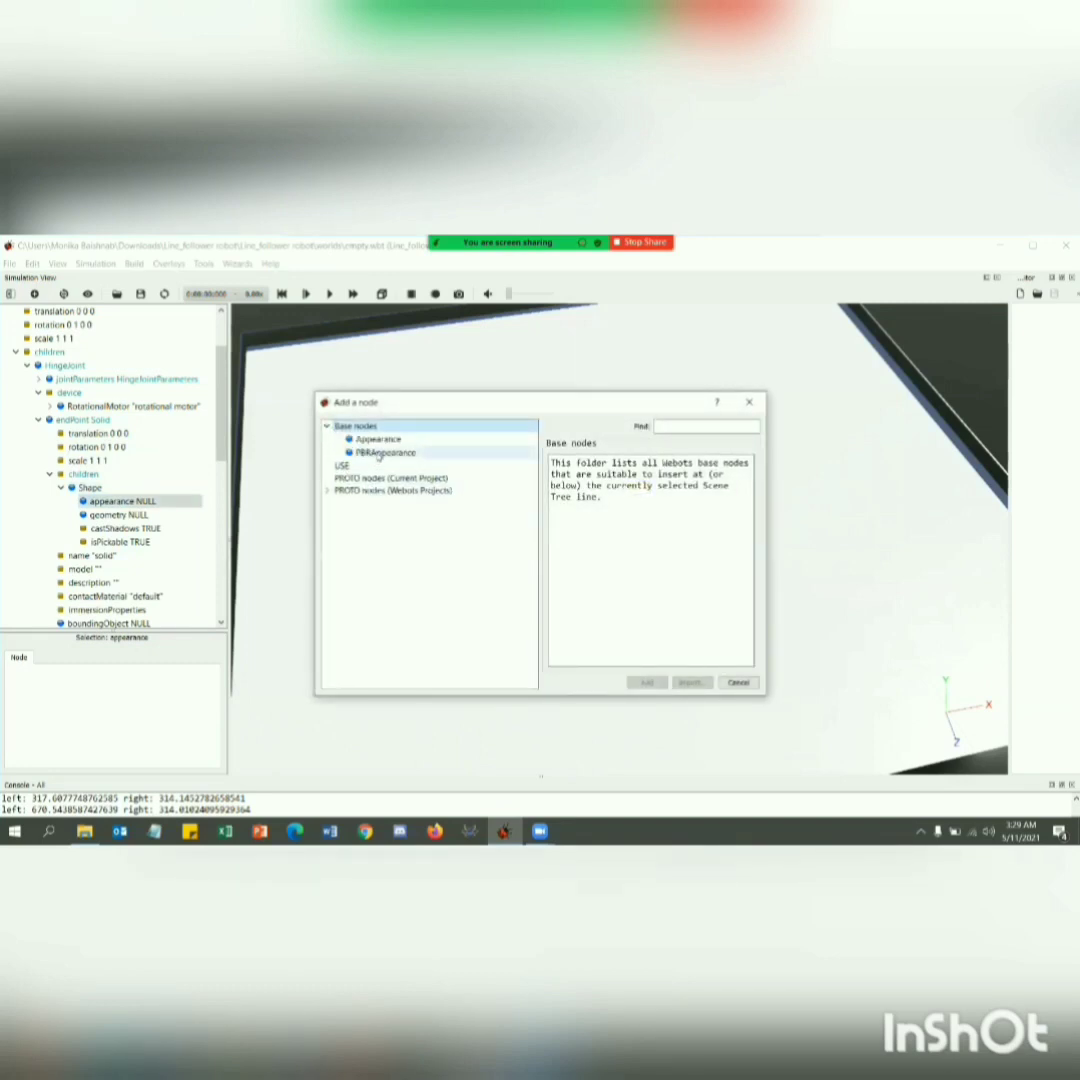
left_click(384, 453)
left_click(646, 683)
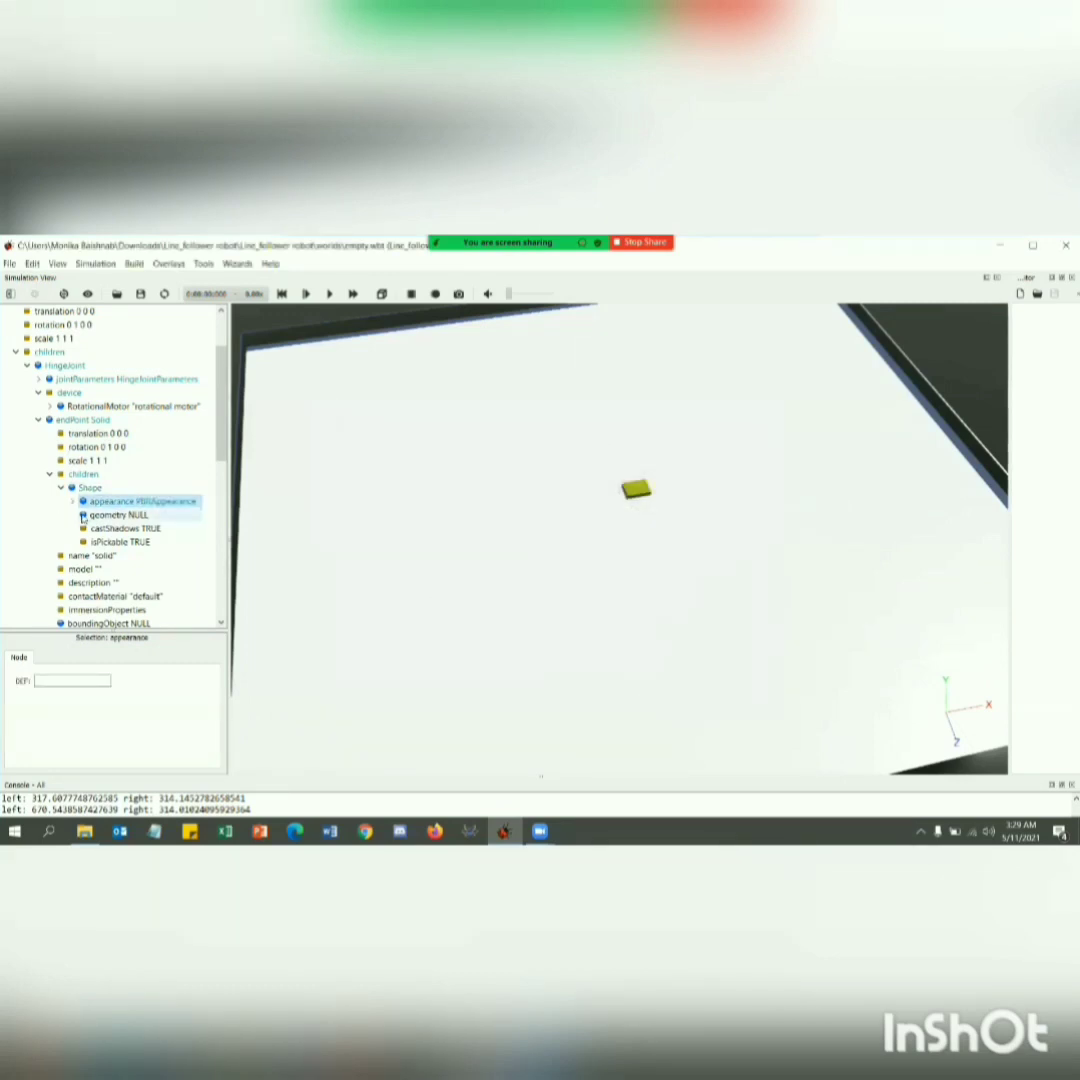
Set the PBRAppearance baseColor to black (0 0 0) and collapse the appearance node.
left_click(72, 501)
left_click(115, 514)
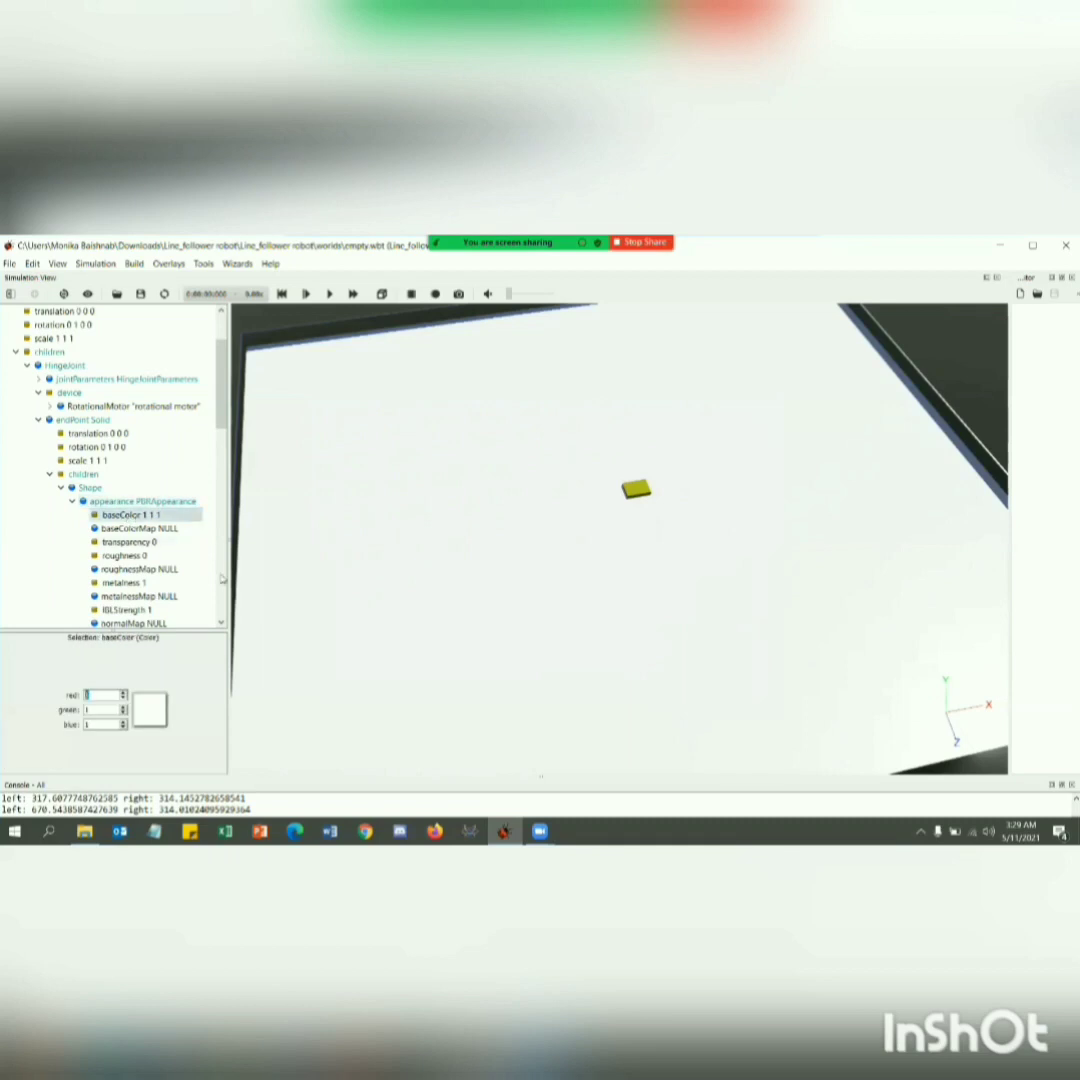
left_click(154, 717)
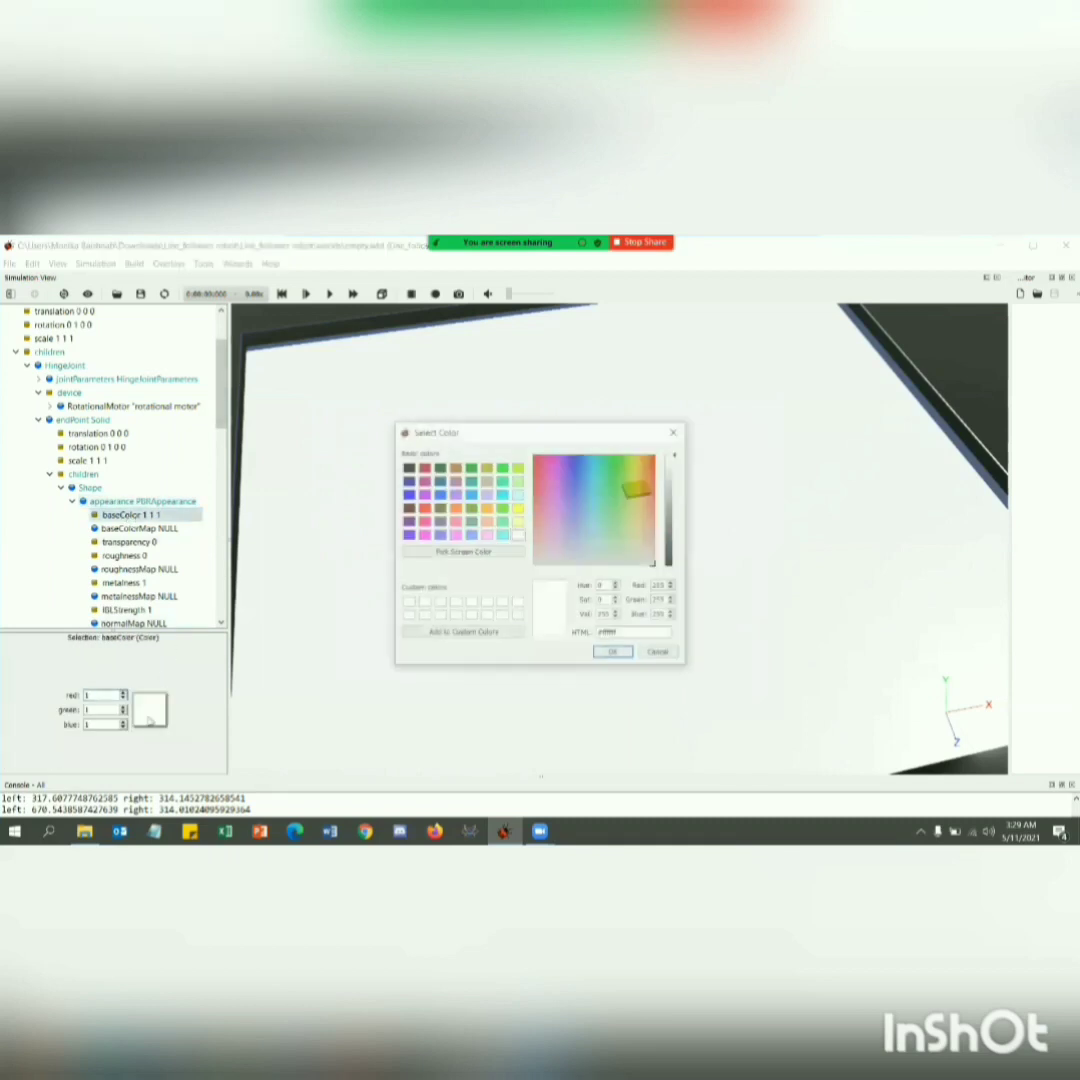
left_click(407, 468)
left_click(614, 653)
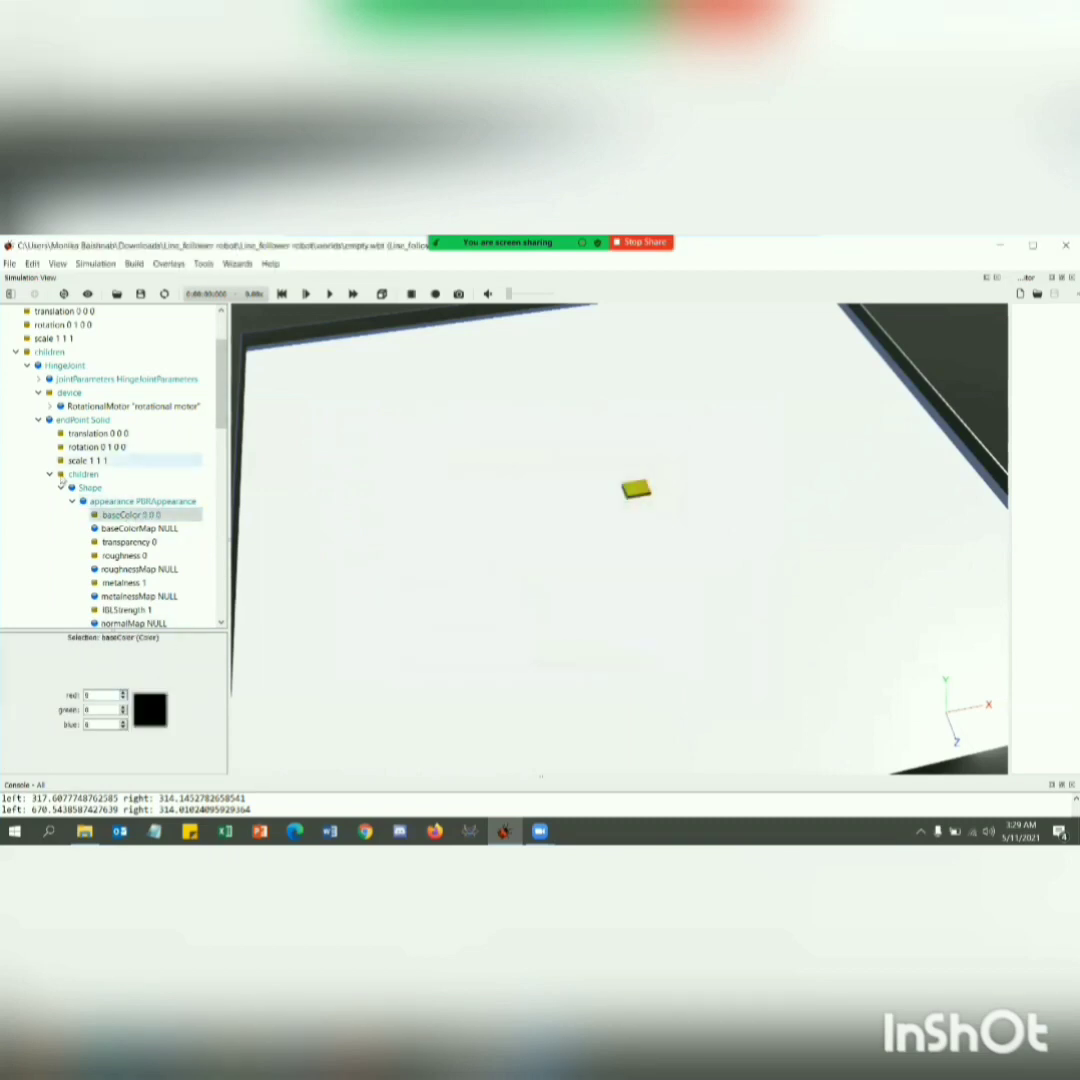
left_click(92, 515)
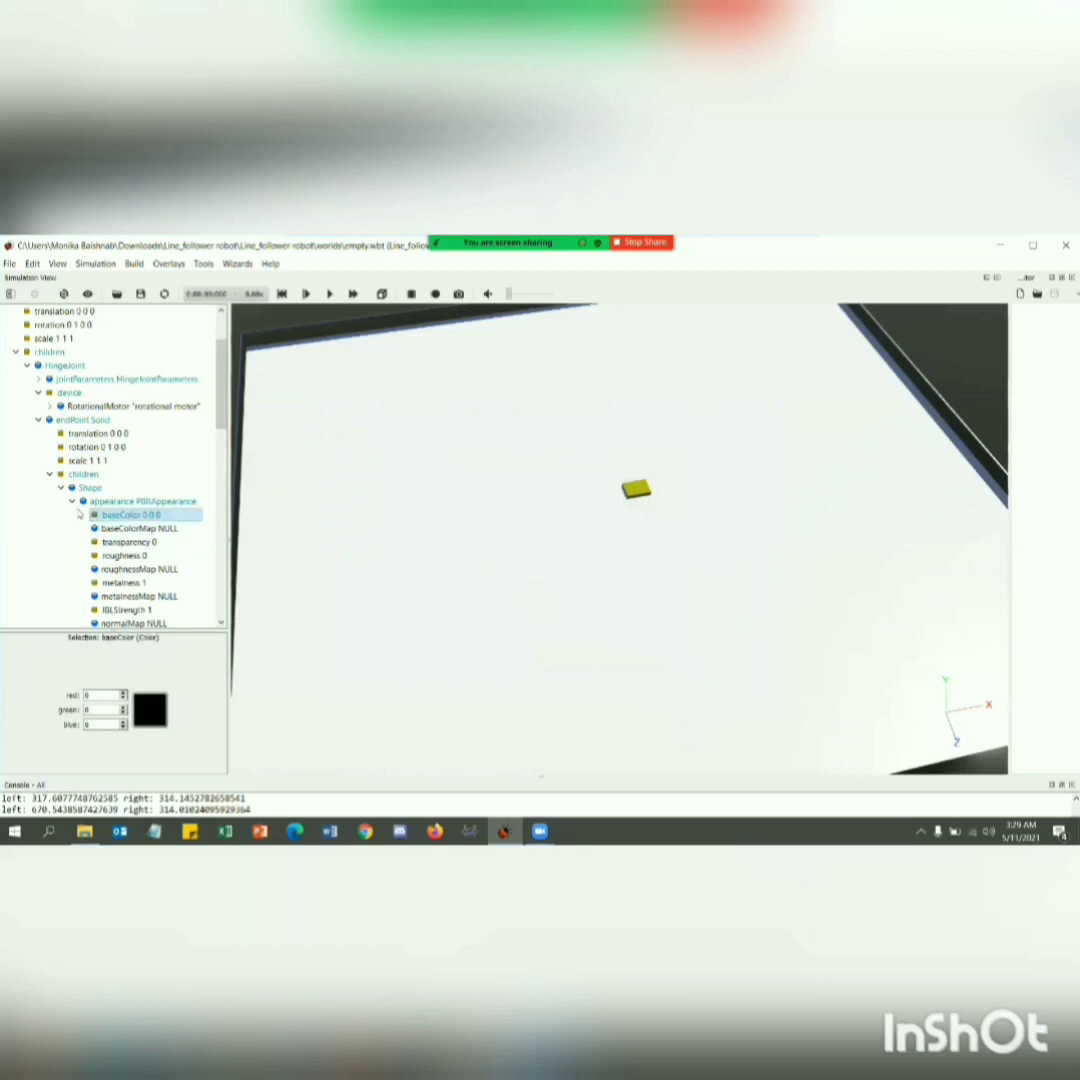
left_click(73, 502)
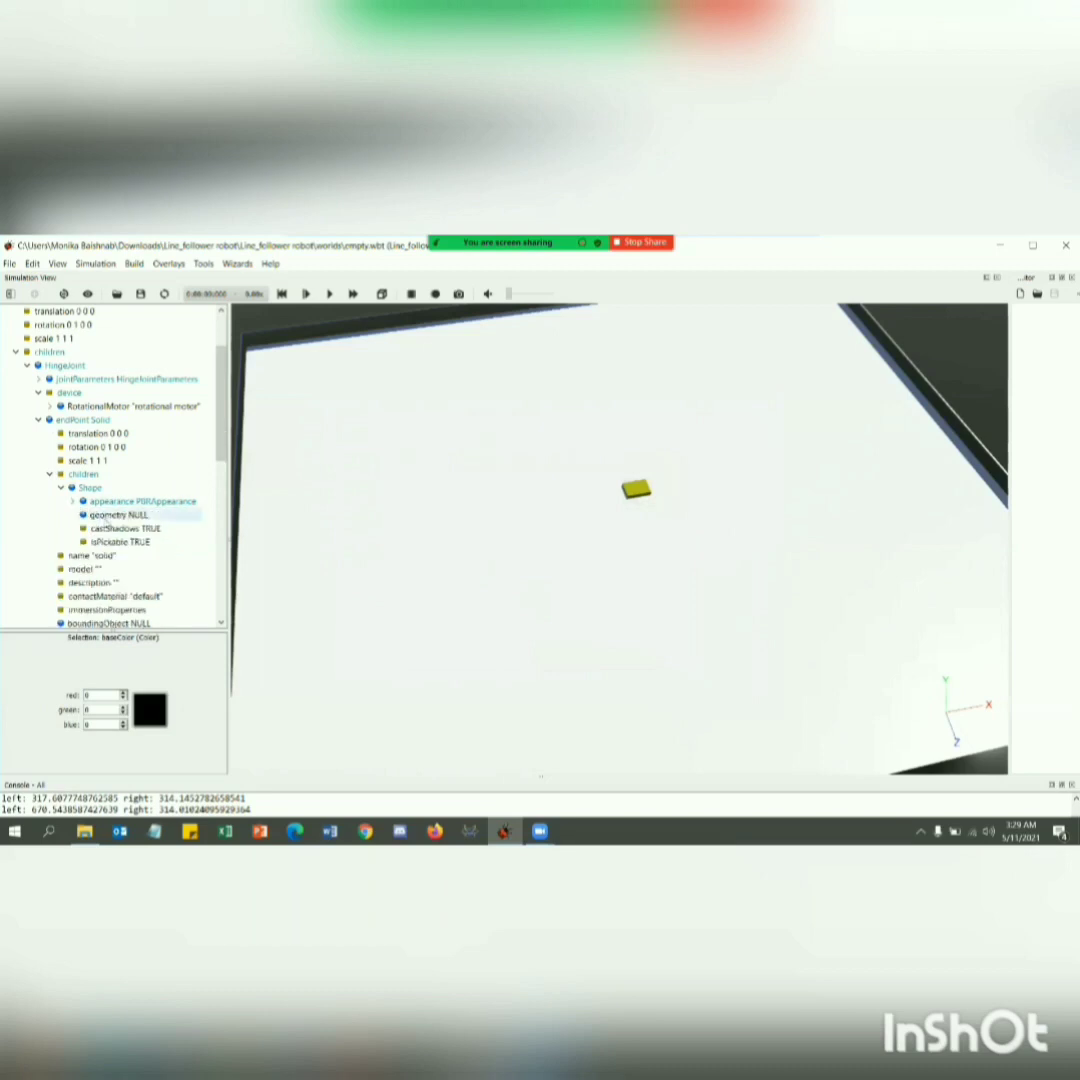
Assign a Cylinder node to the geometry field of the Solid's Shape.
double_click(106, 516)
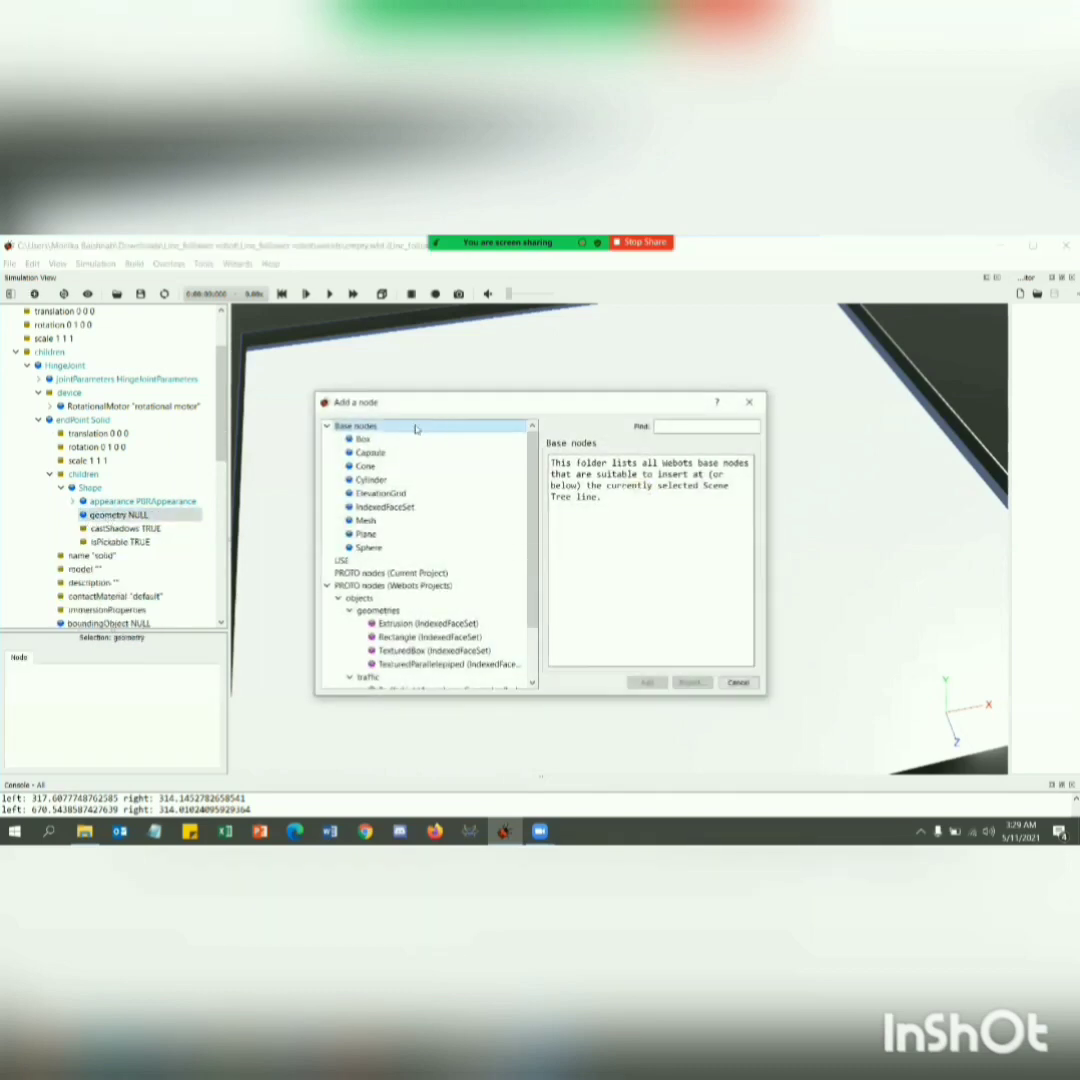
left_click(370, 480)
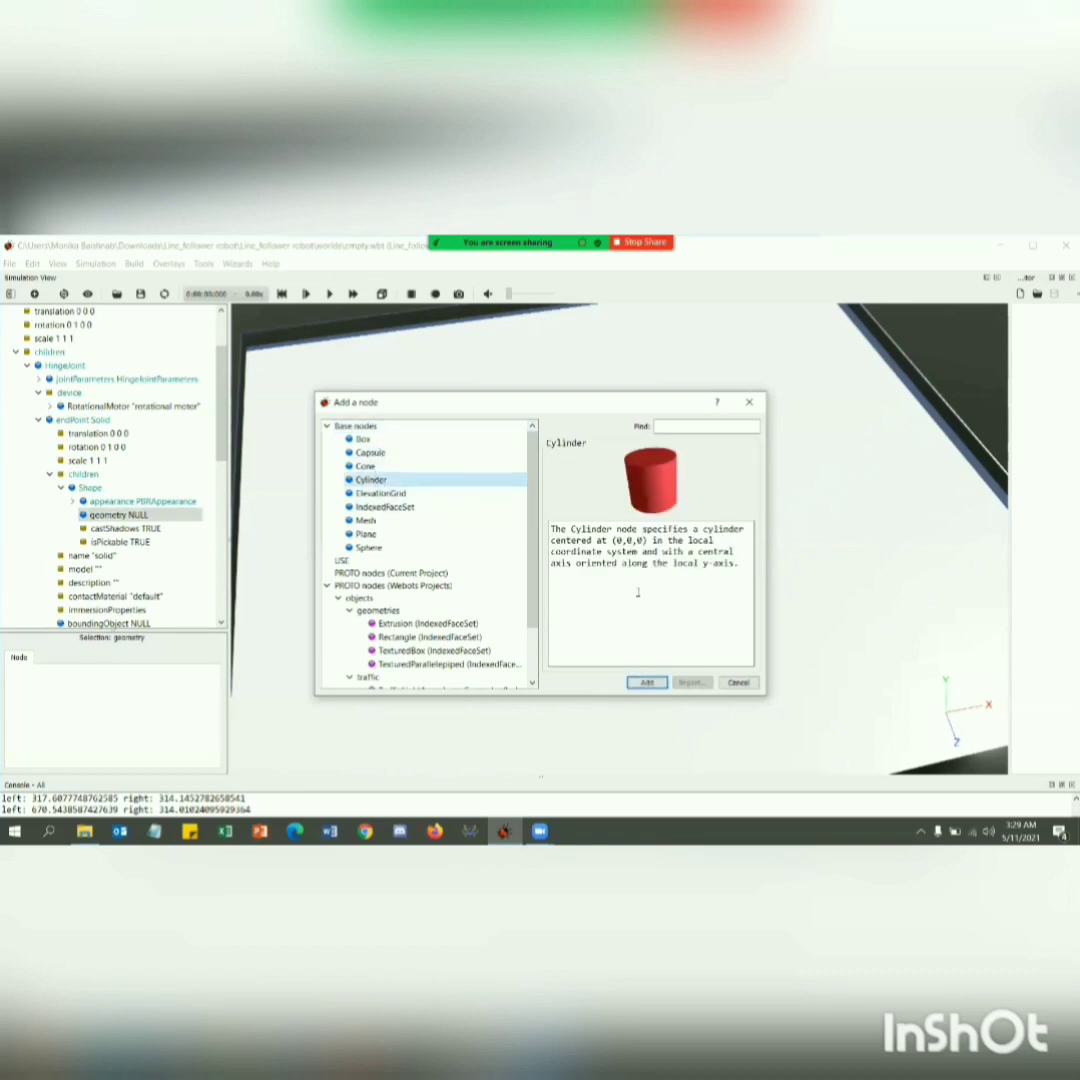
left_click(658, 686)
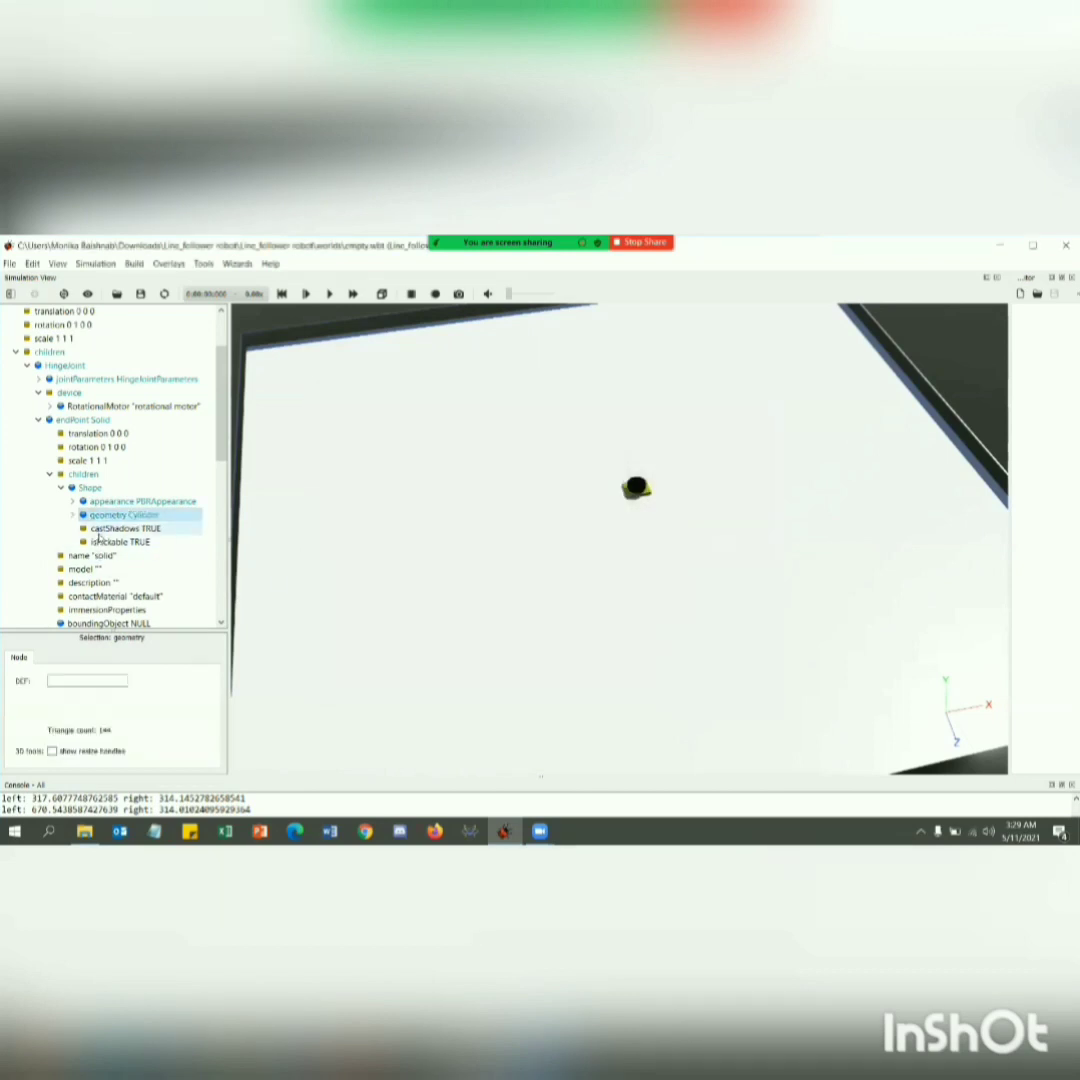
Set the Cylinder's height to 0.02 and radius to 0.04, and collapse the geometry node.
left_click(72, 514)
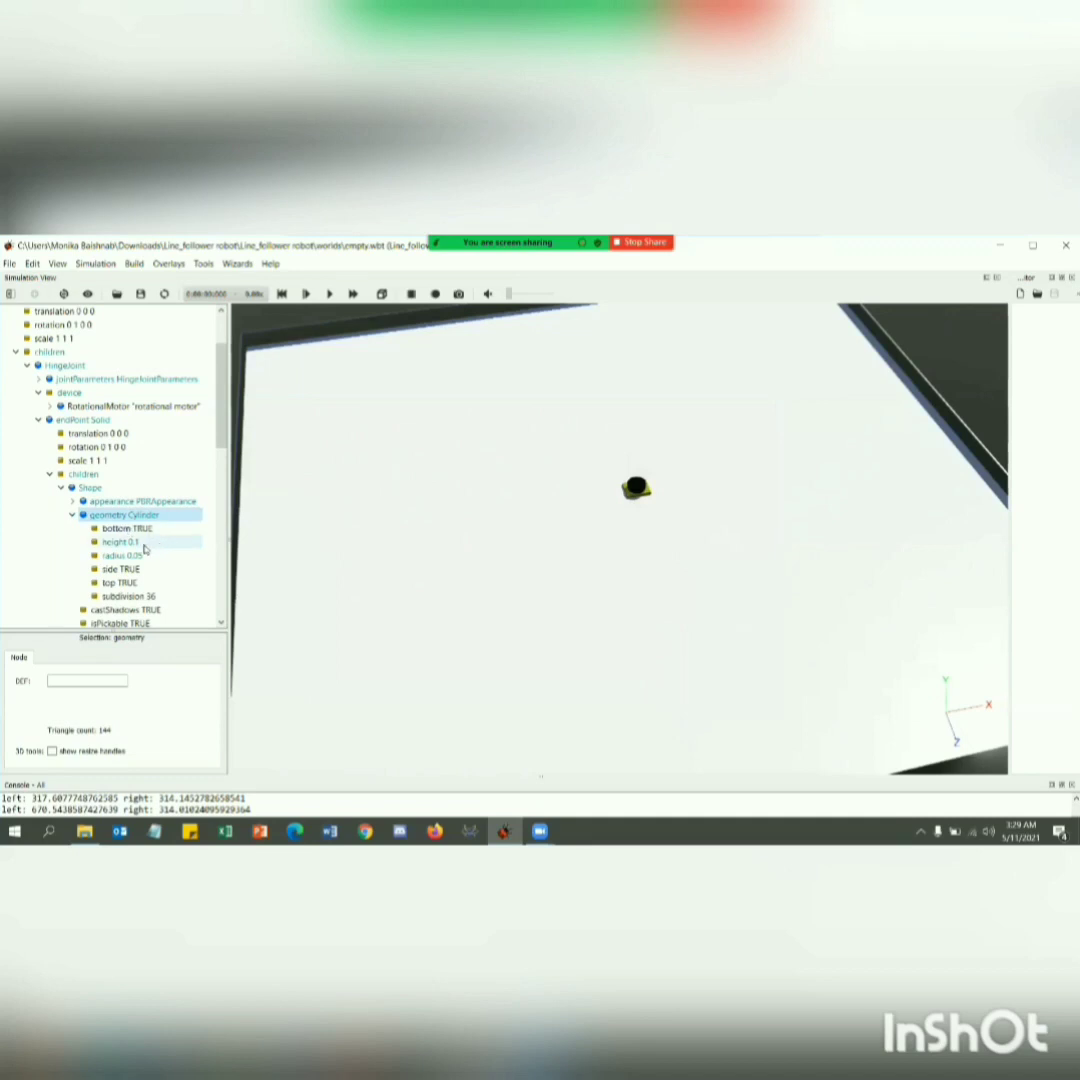
left_click(120, 541)
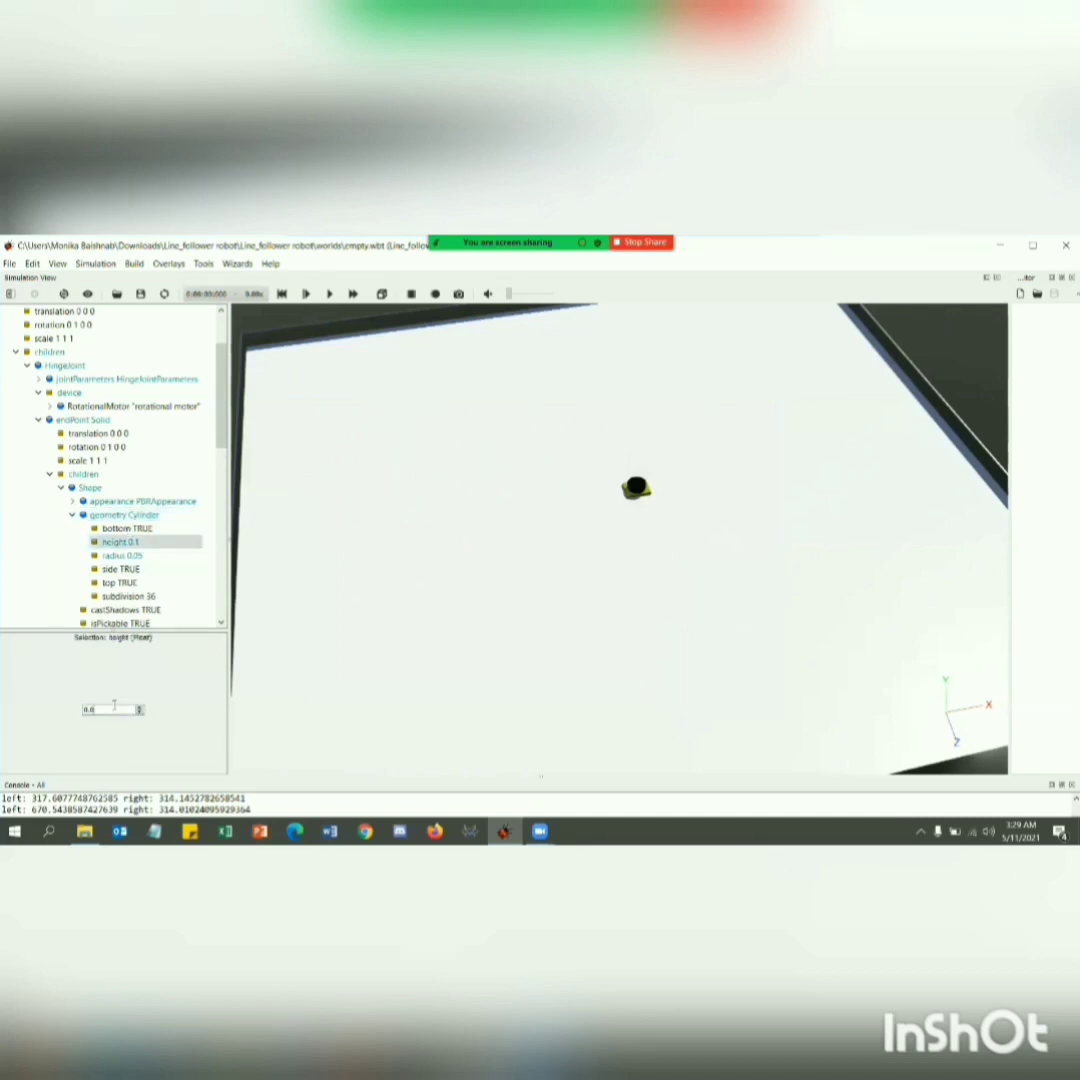
type("0.02")
left_click(122, 555)
left_click(127, 710)
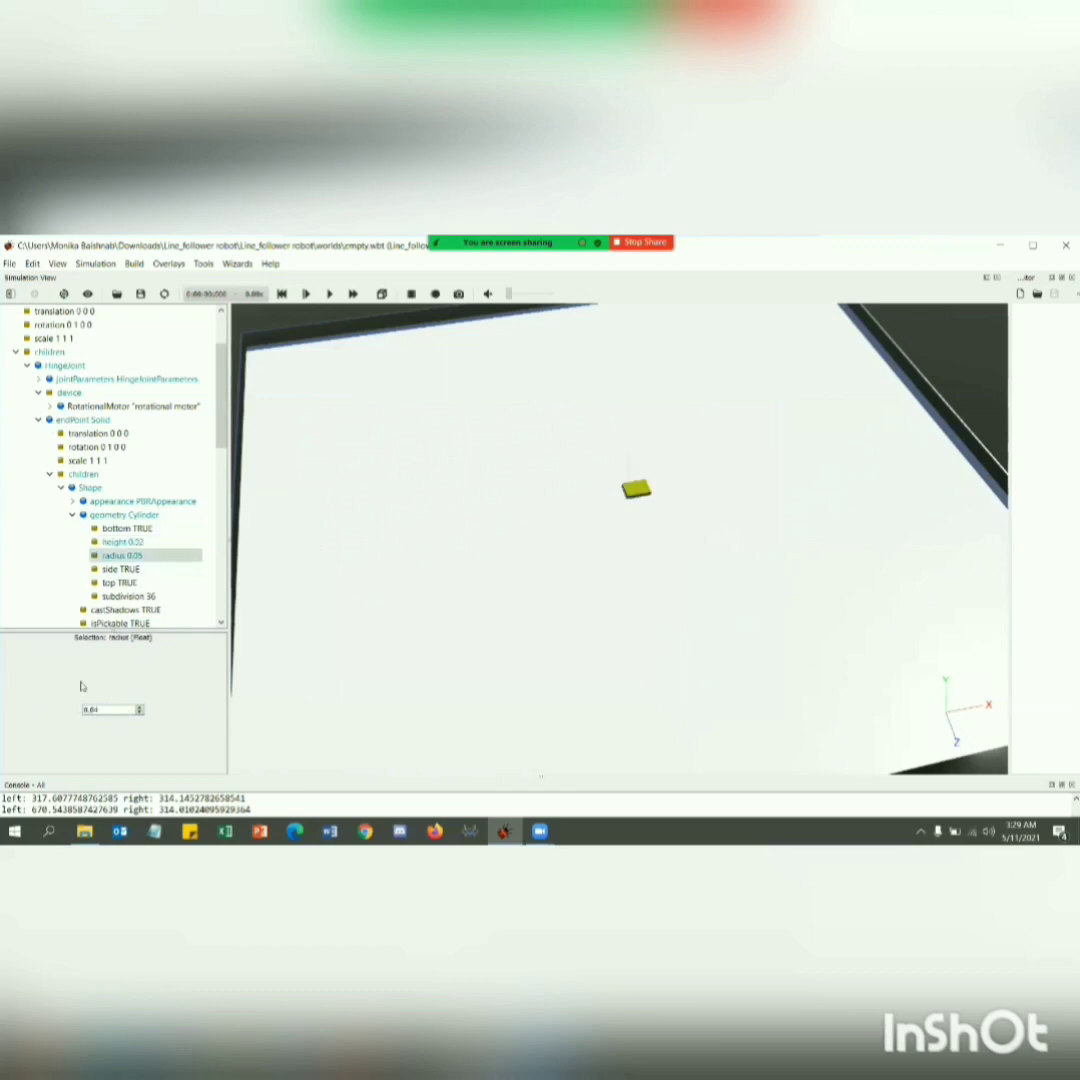
left_click(73, 514)
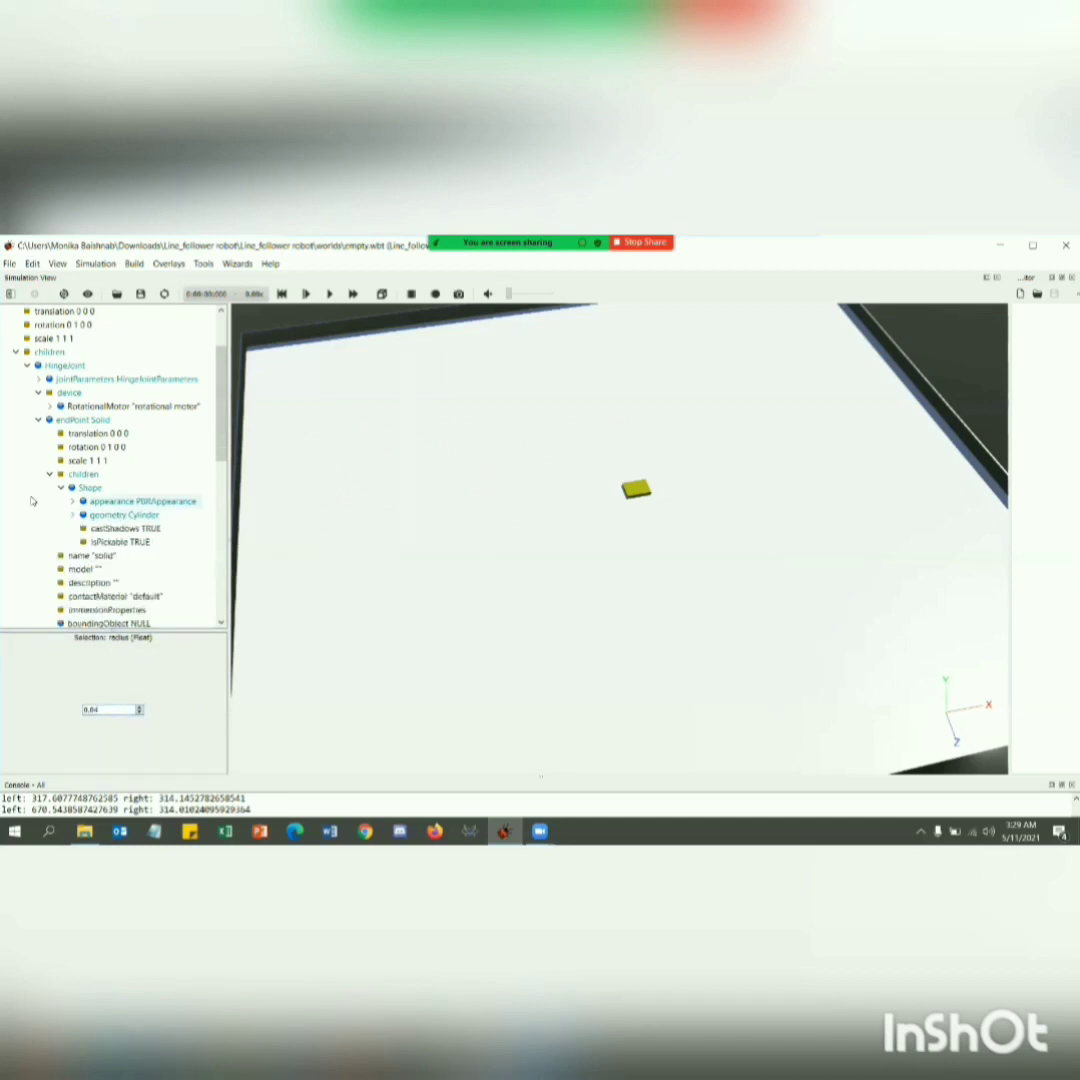
Set the endPoint Solid's translation to x 0.0499, y -0.00654 and z -0.00256 m.
left_click(95, 435)
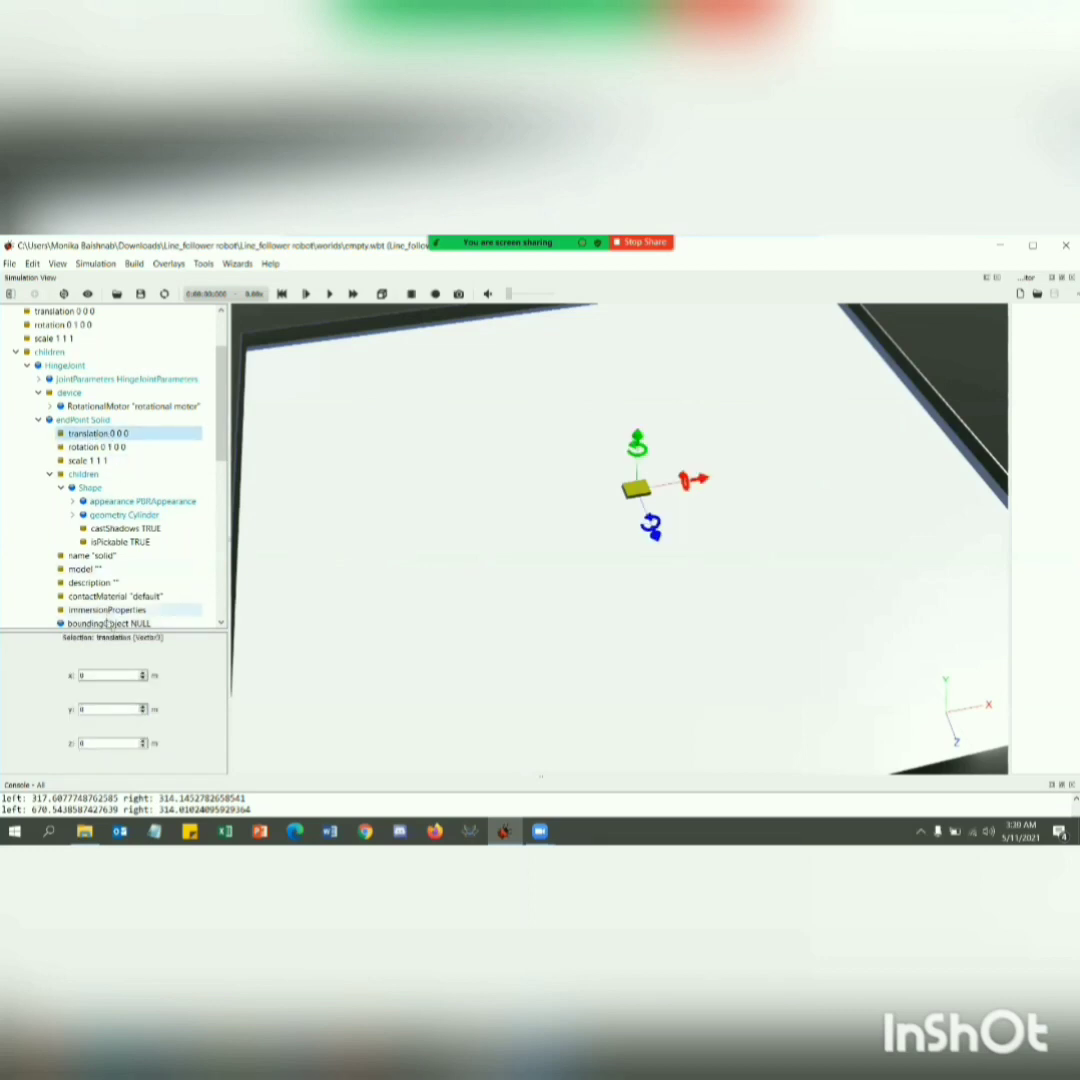
left_click(105, 676)
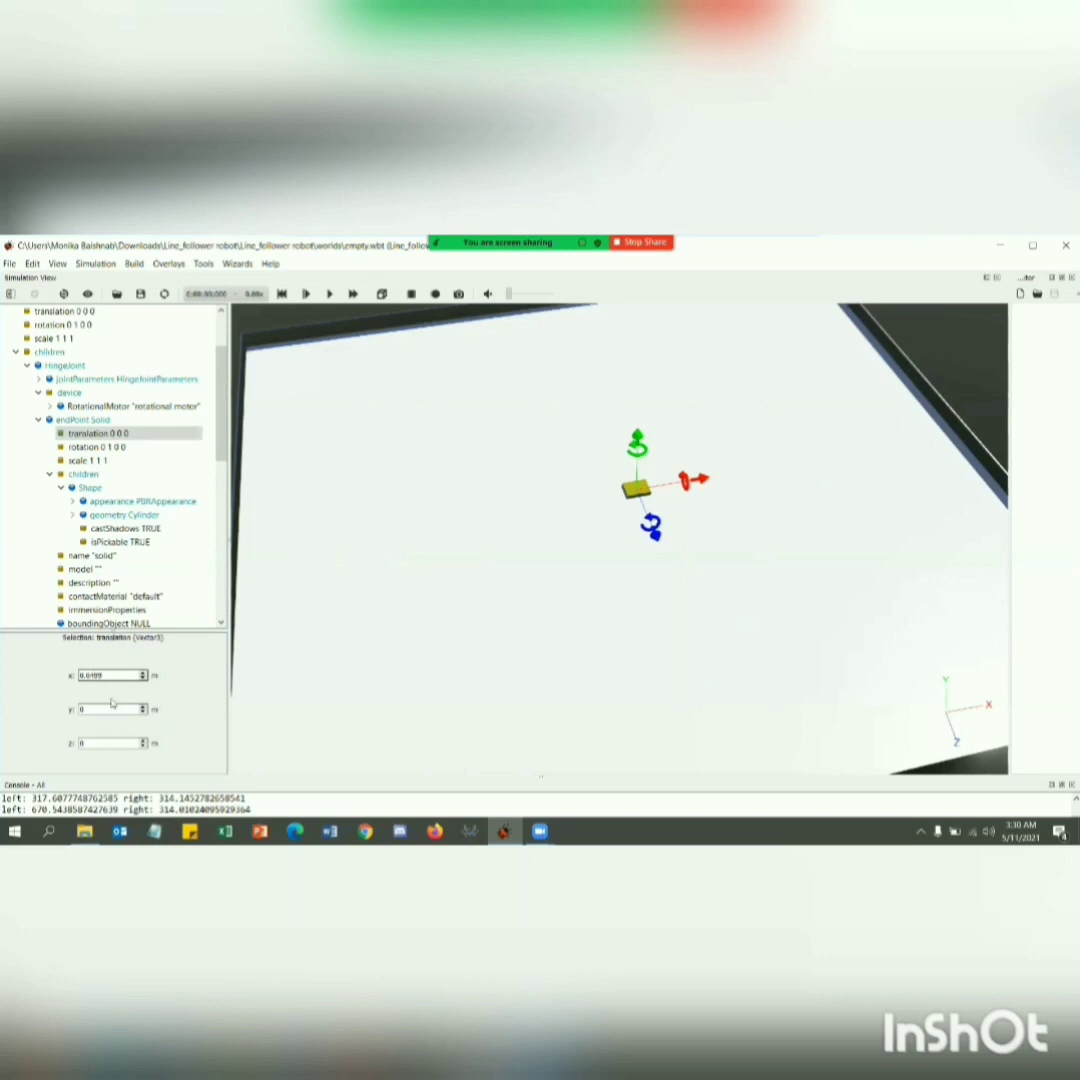
left_click(110, 708)
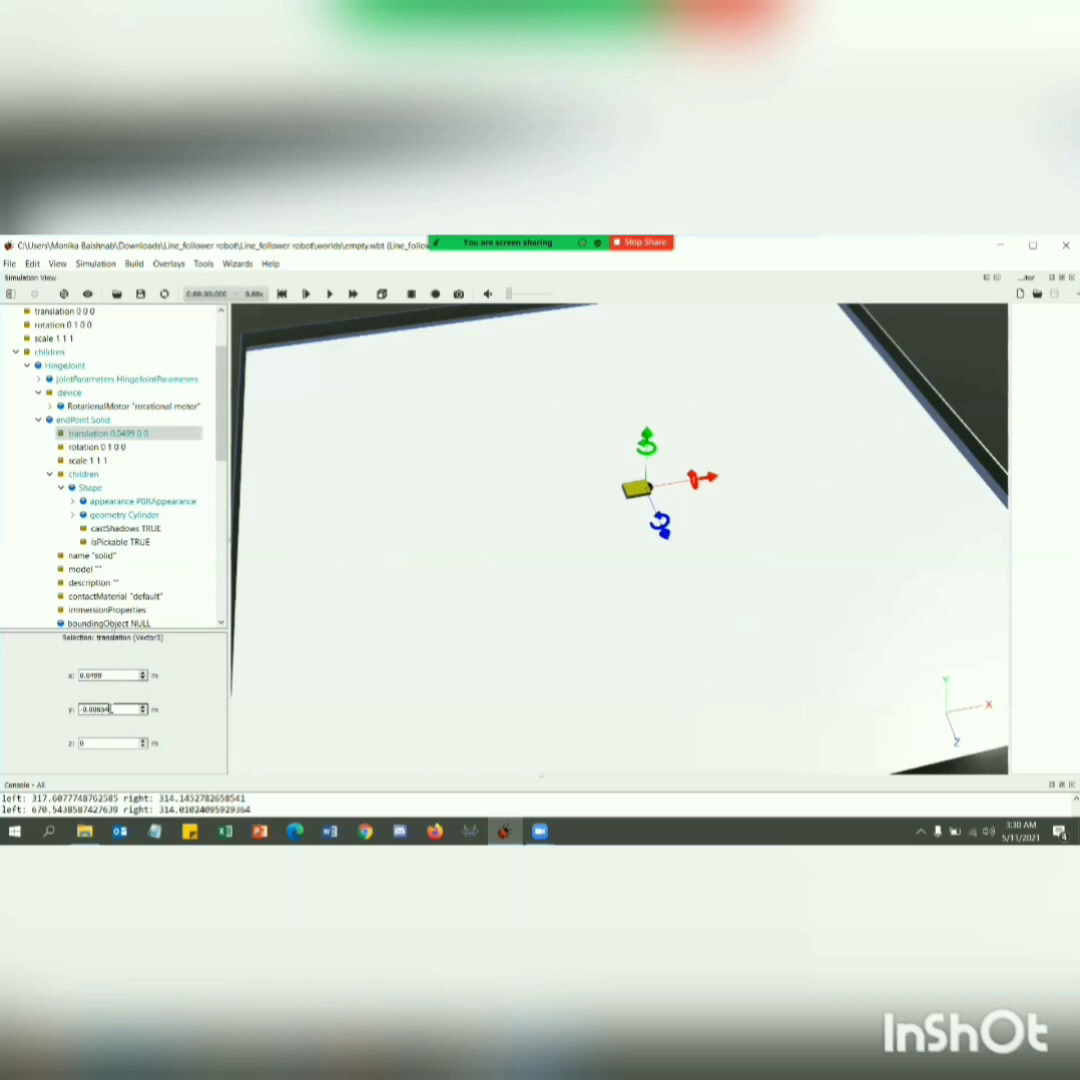
left_click(108, 742)
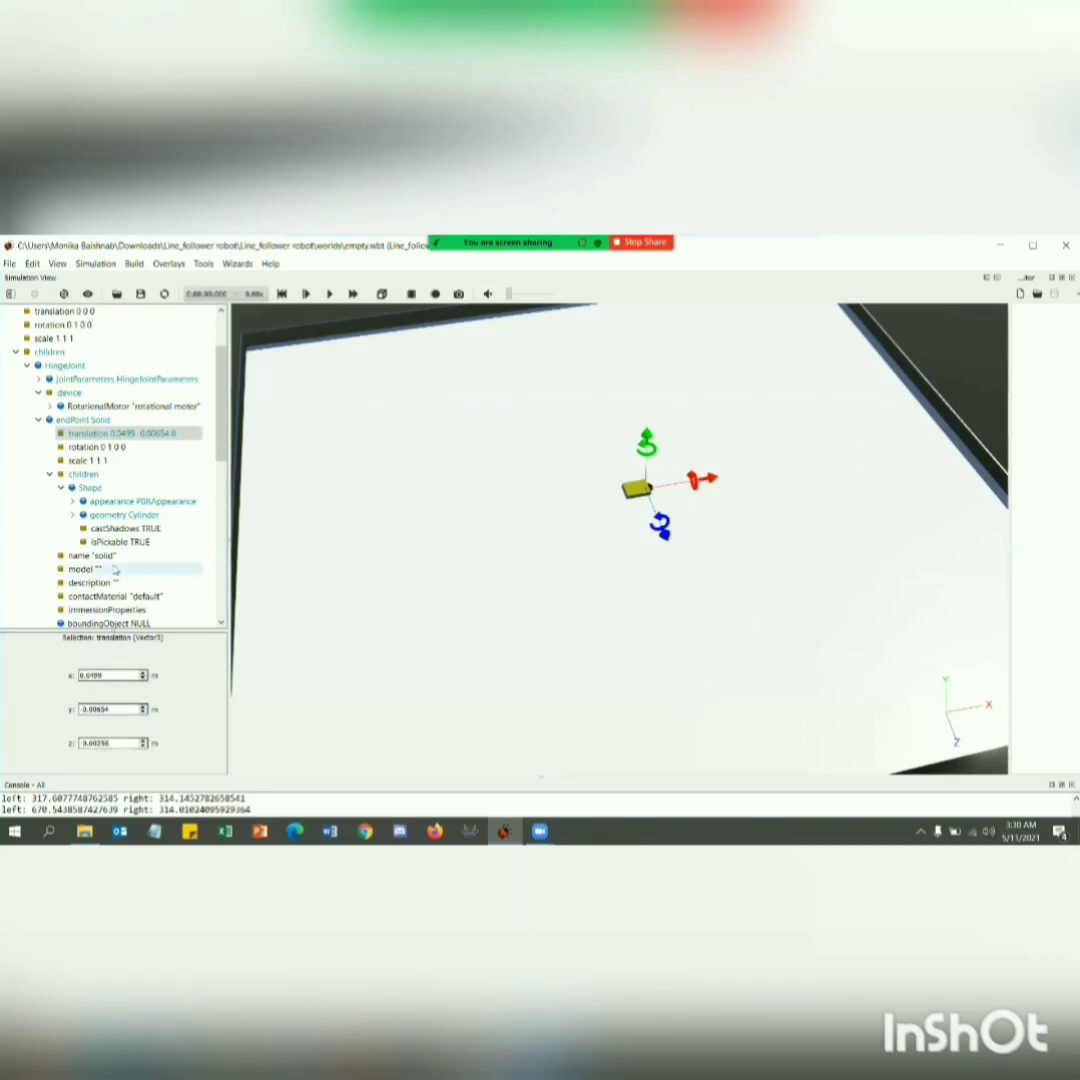
Set the endPoint Solid's rotation to axis 0 0 1 with an angle of 1.57 rad.
left_click(100, 447)
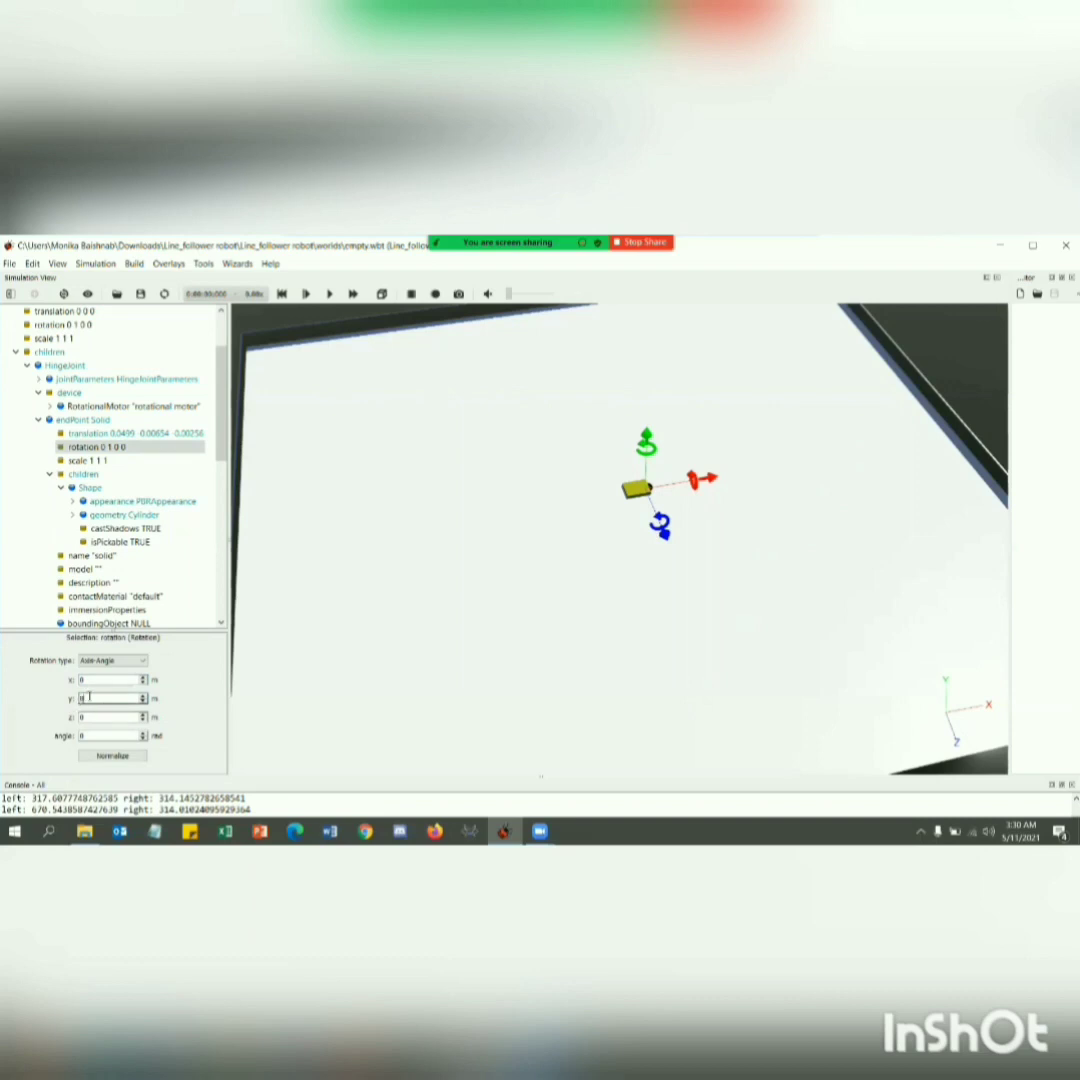
left_click(101, 714)
type("1")
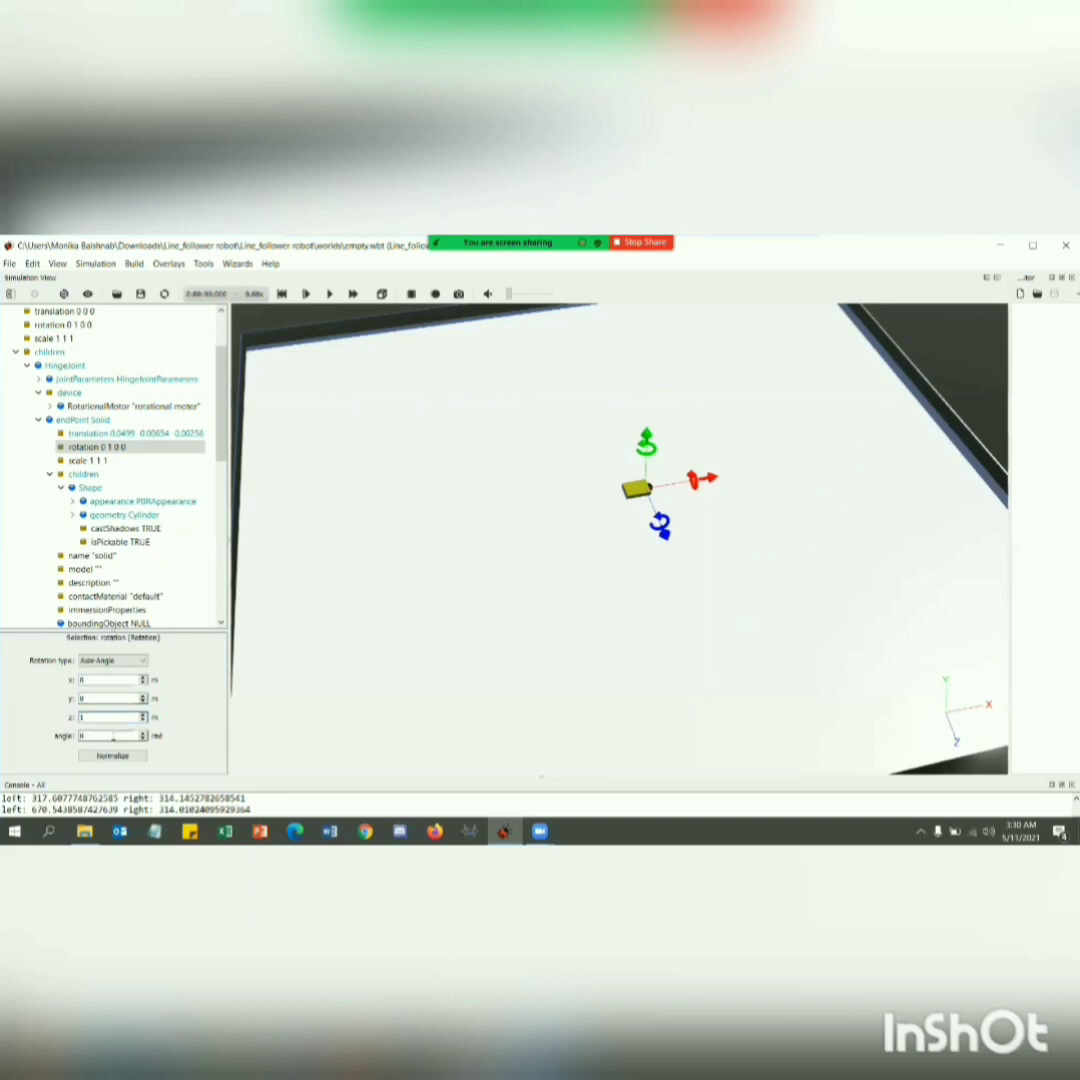
key("Tab")
Set the endPoint Solid's scale to 0.61 in x, y and z, and collapse the Solid node.
left_click(98, 462)
left_click(82, 675)
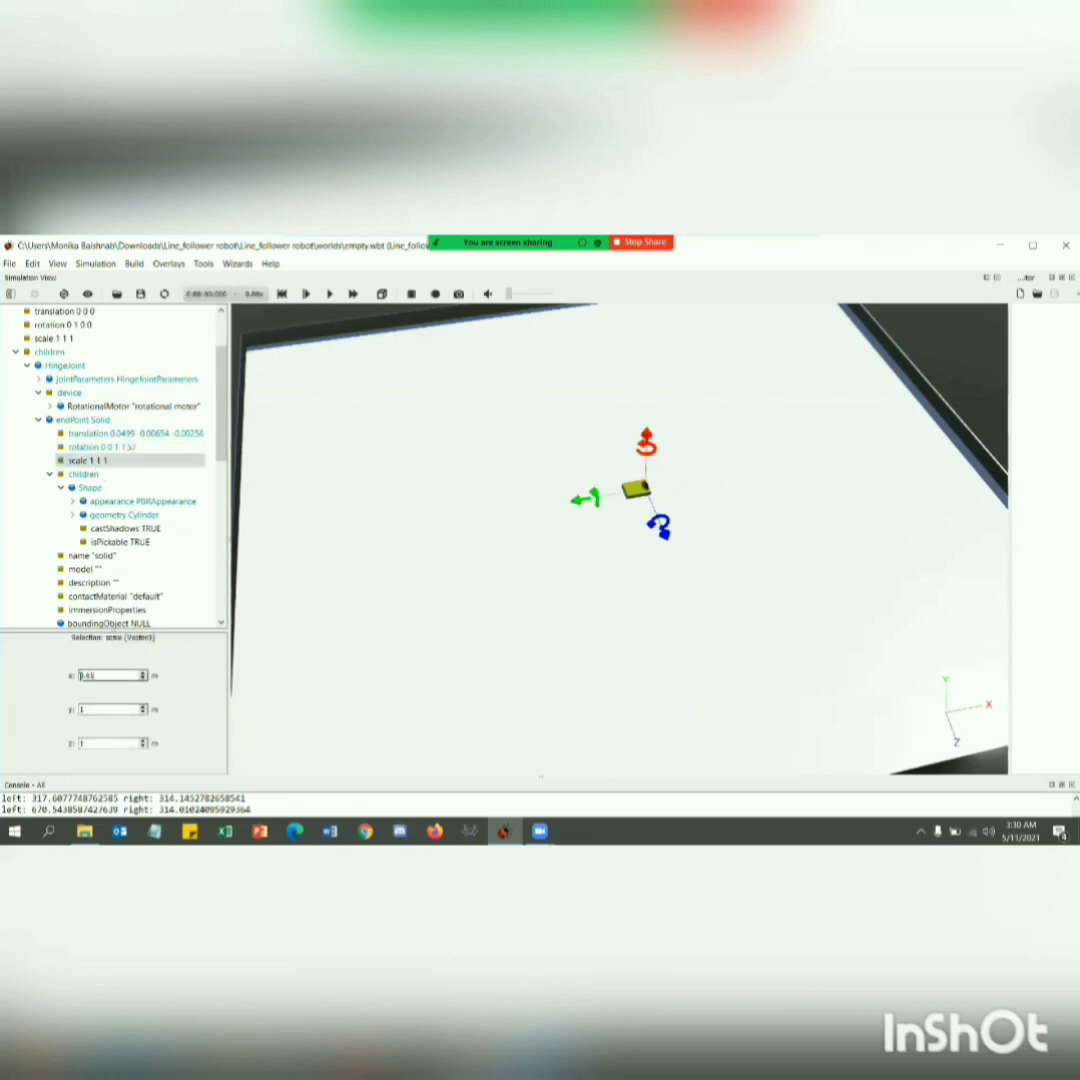
left_click(93, 709)
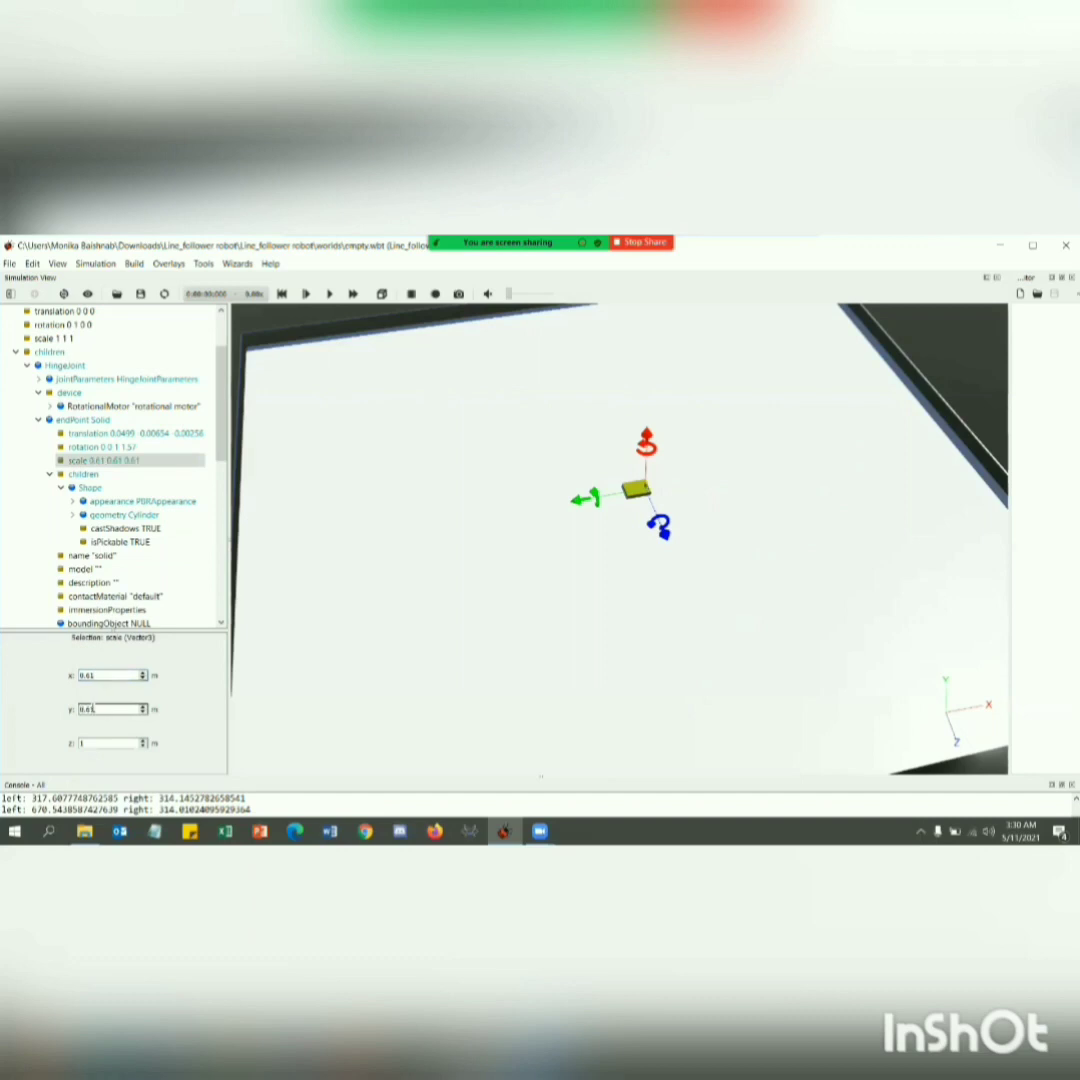
left_click(110, 743)
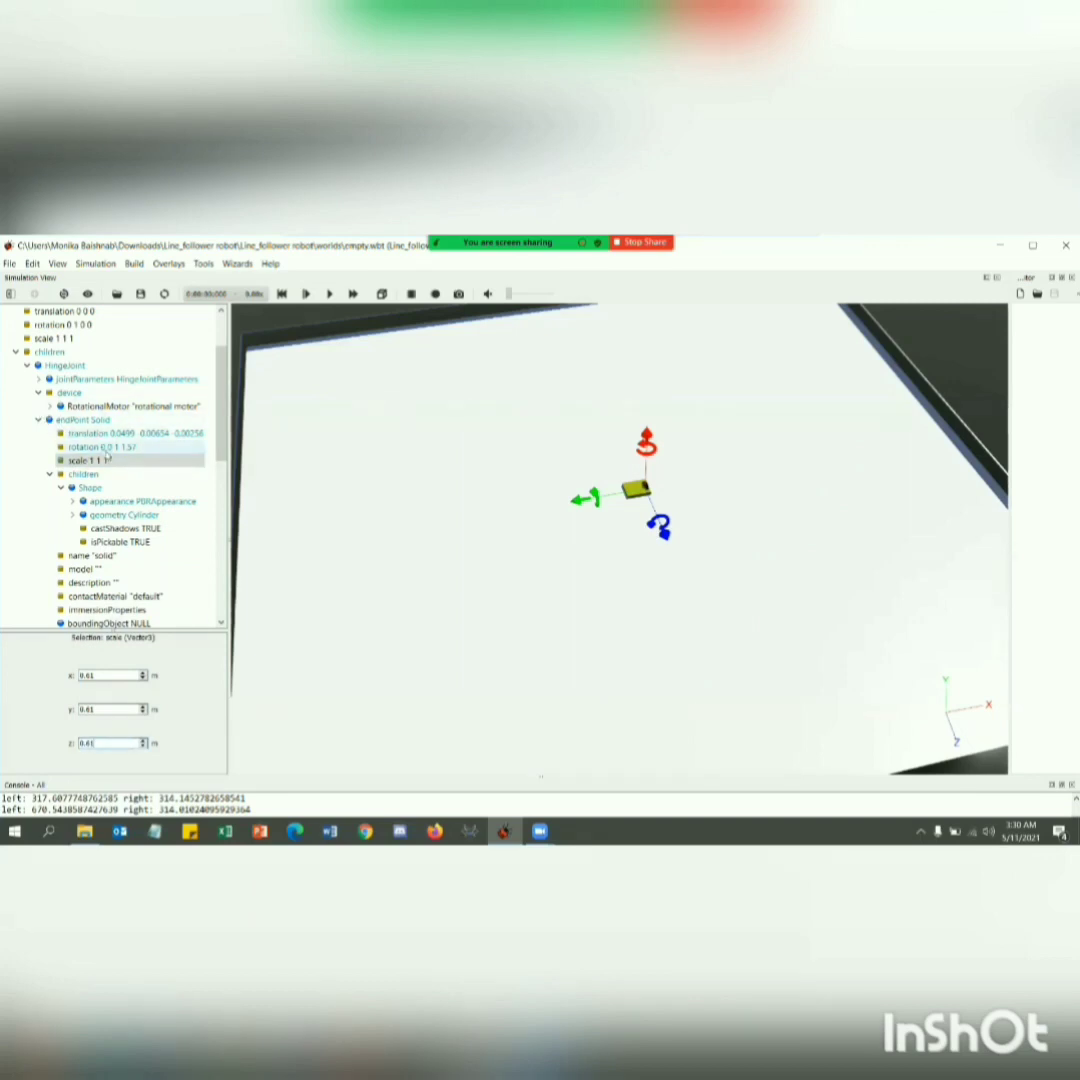
left_click(43, 421)
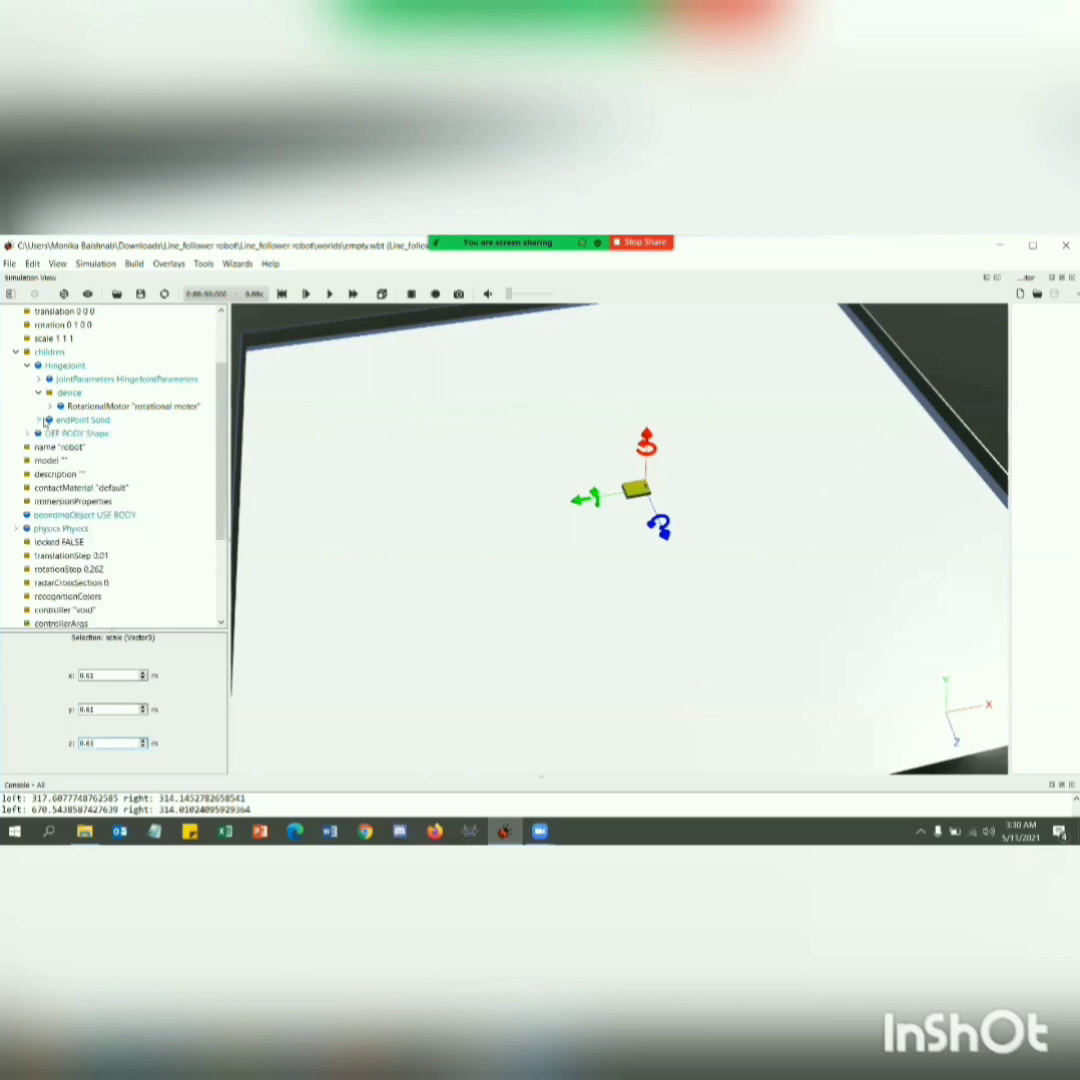
left_click(678, 497)
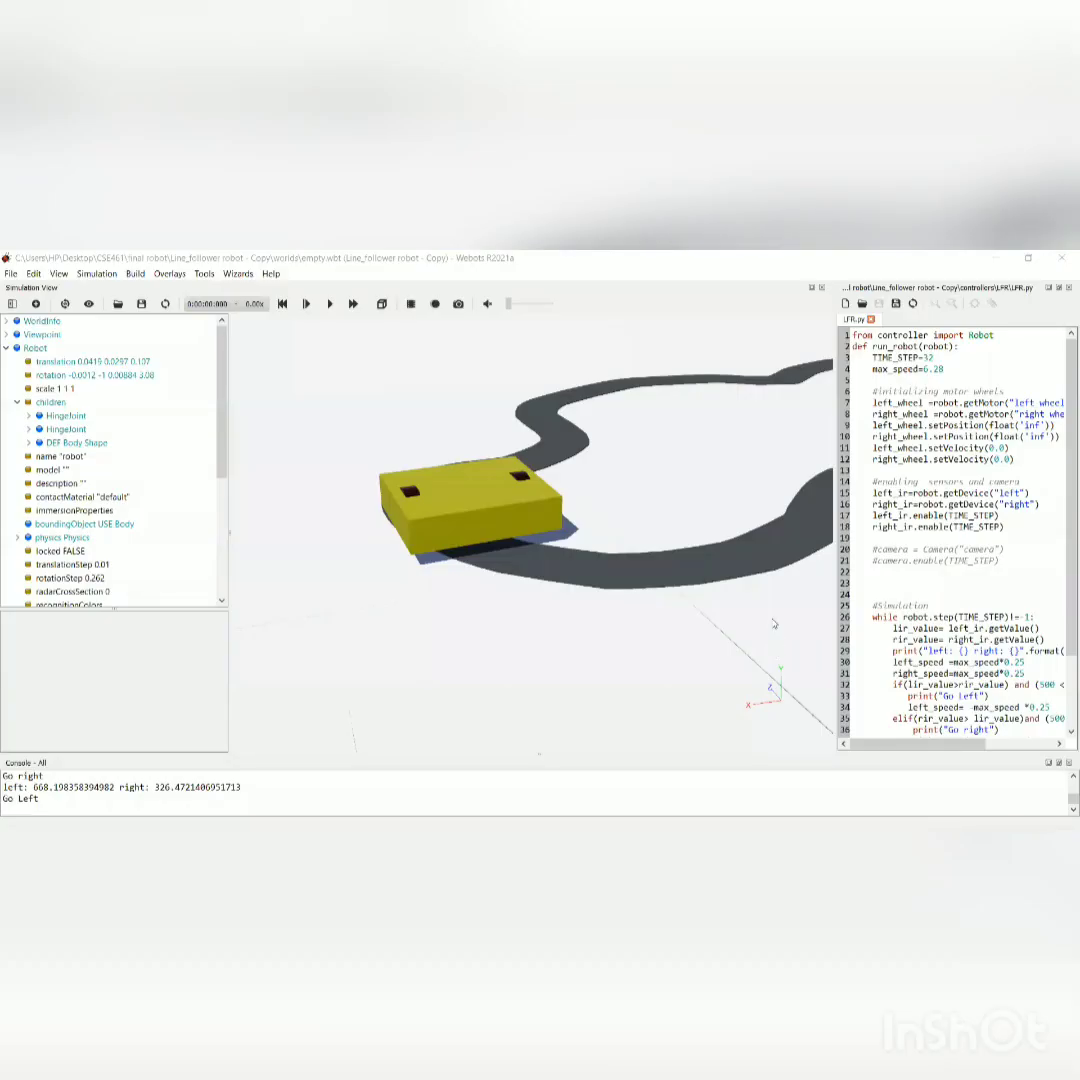
Add a DistanceSensor node to the Robot's children.
left_click(68, 404)
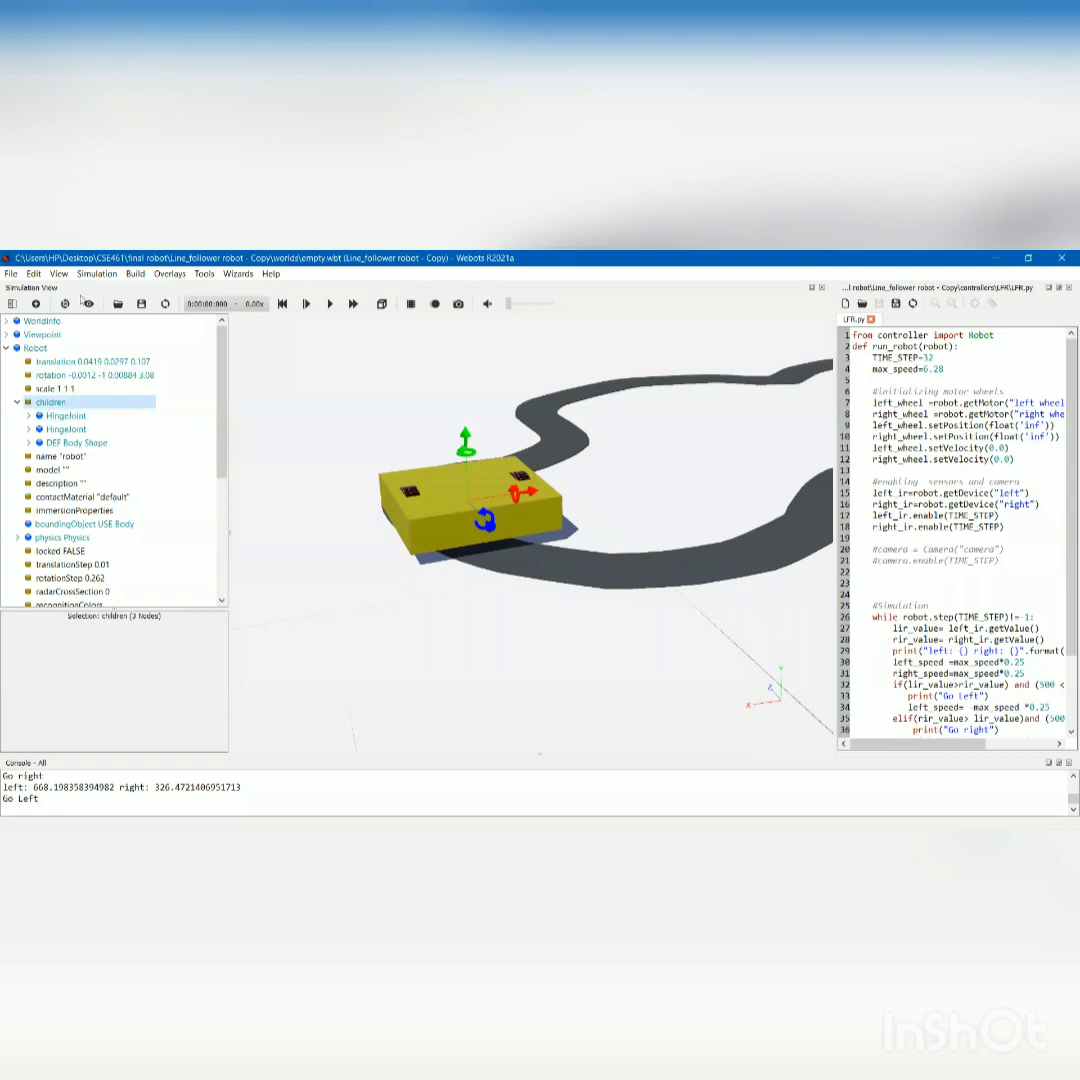
left_click(36, 304)
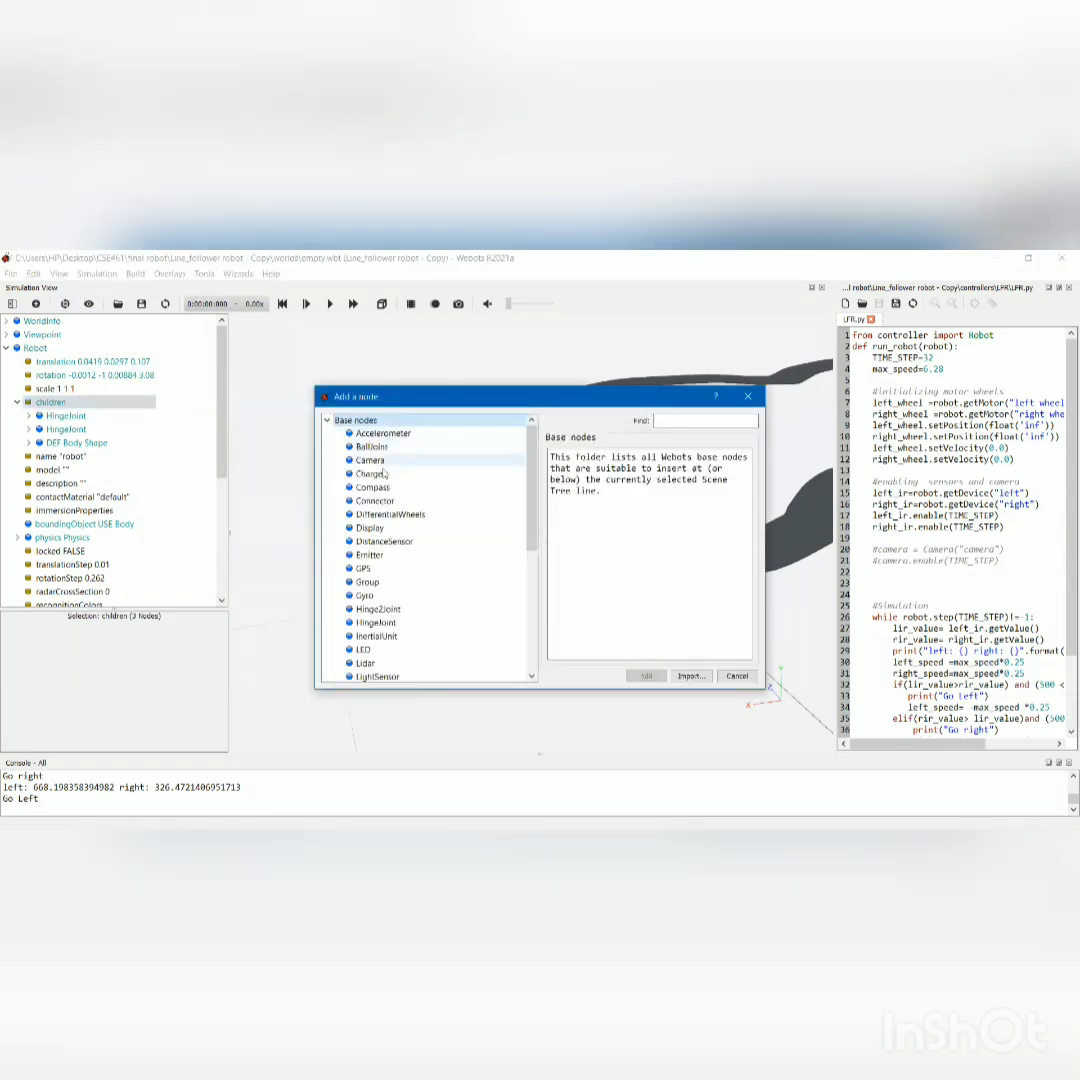
left_click(381, 541)
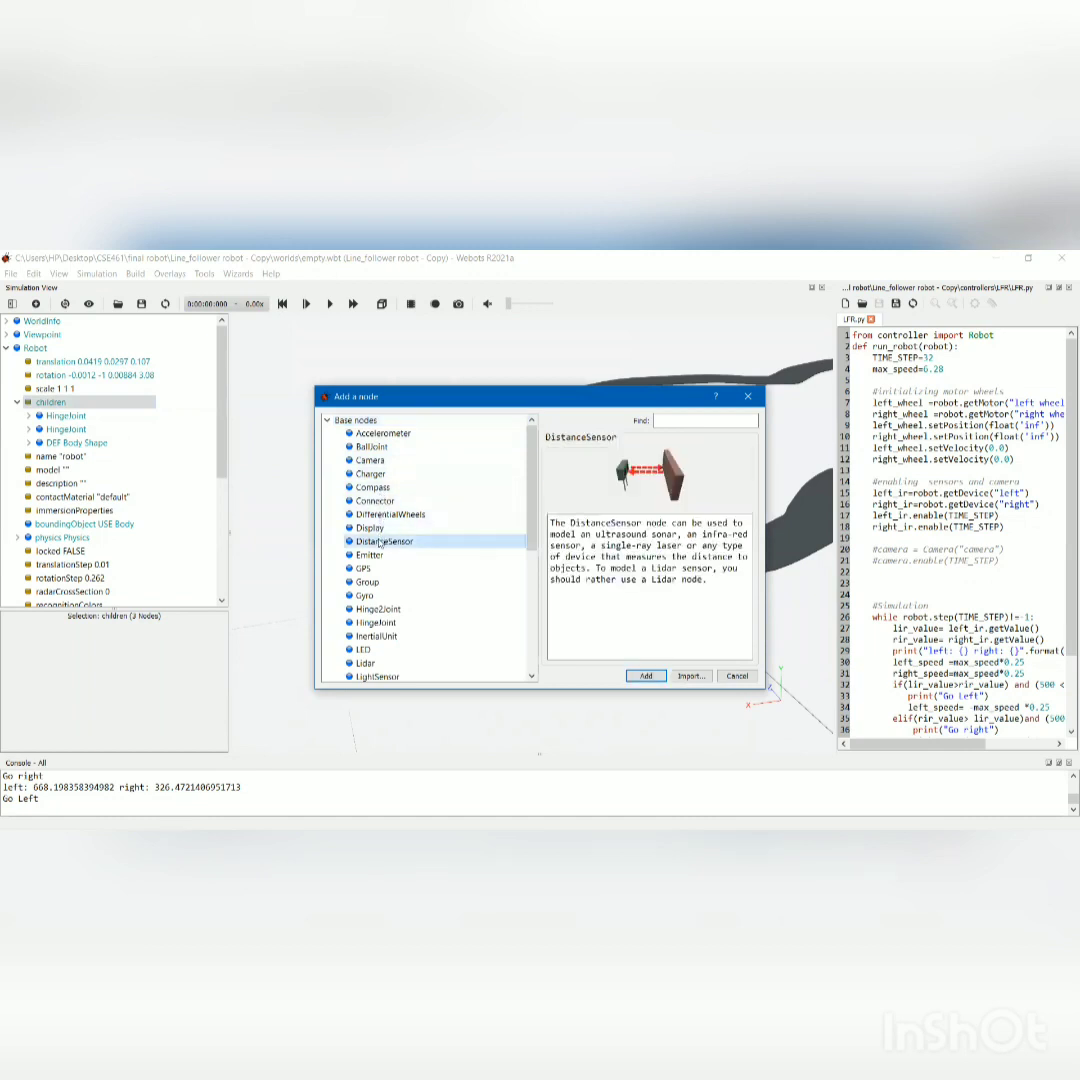
left_click(632, 678)
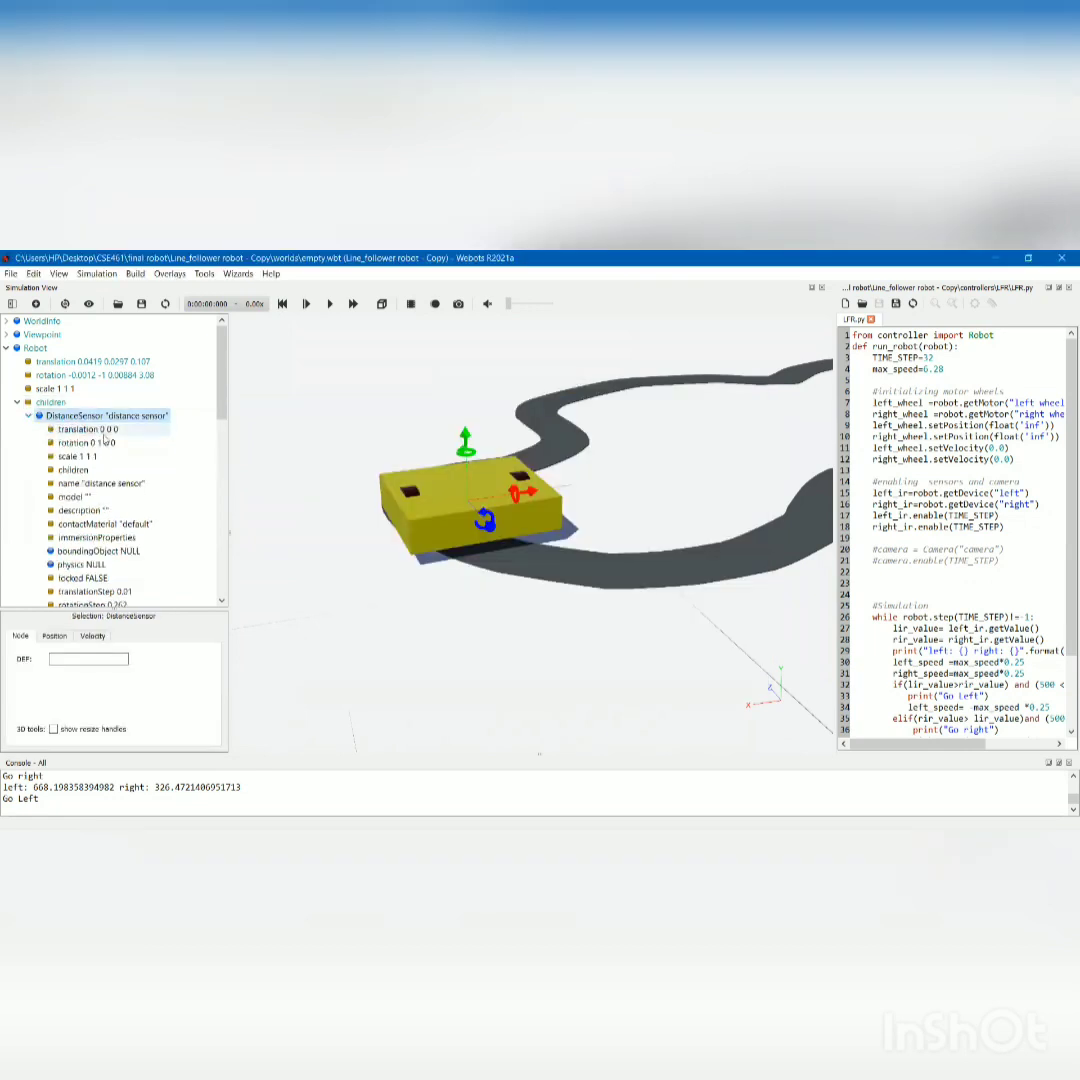
Add a Shape node to the DistanceSensor's children.
left_click(73, 469)
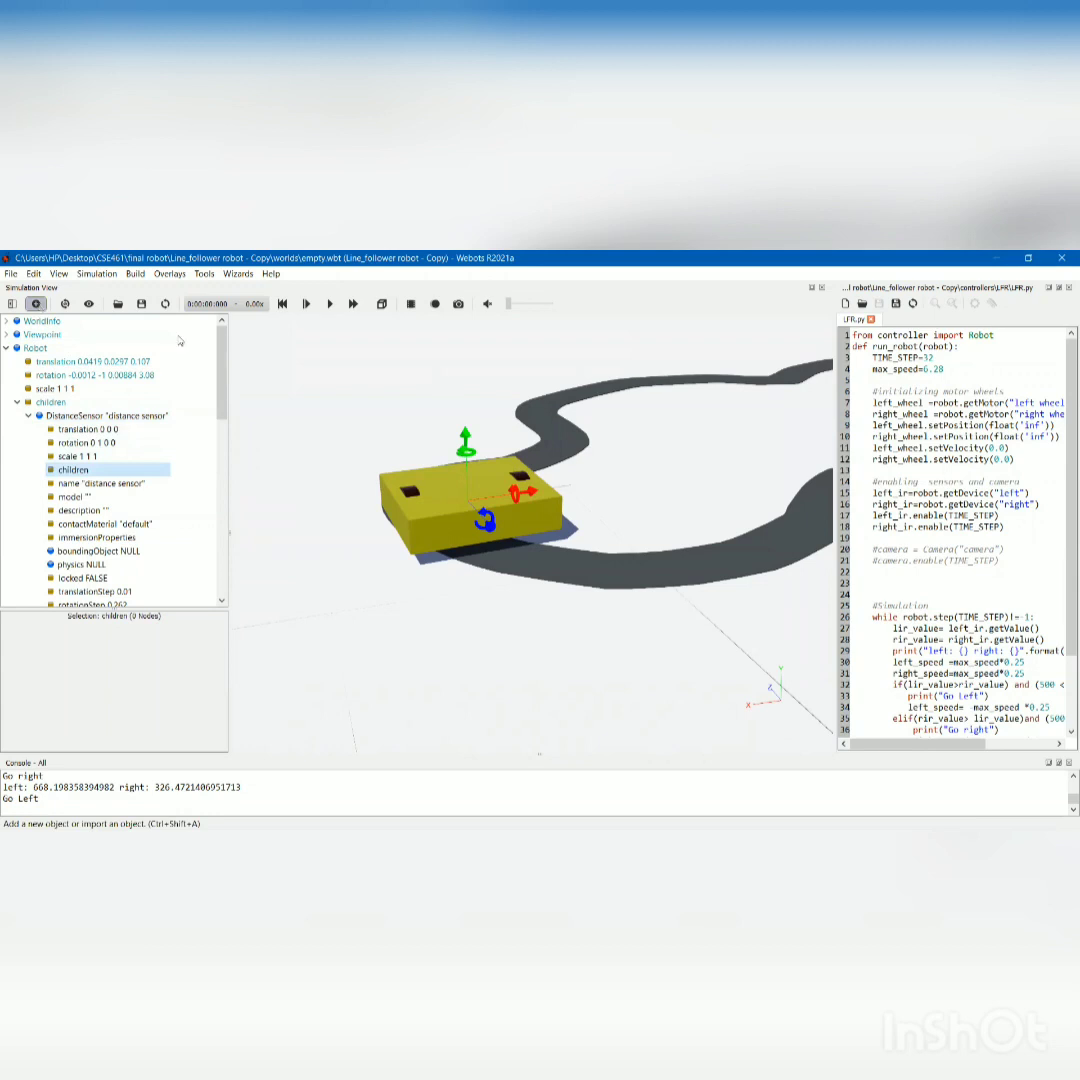
left_click(328, 421)
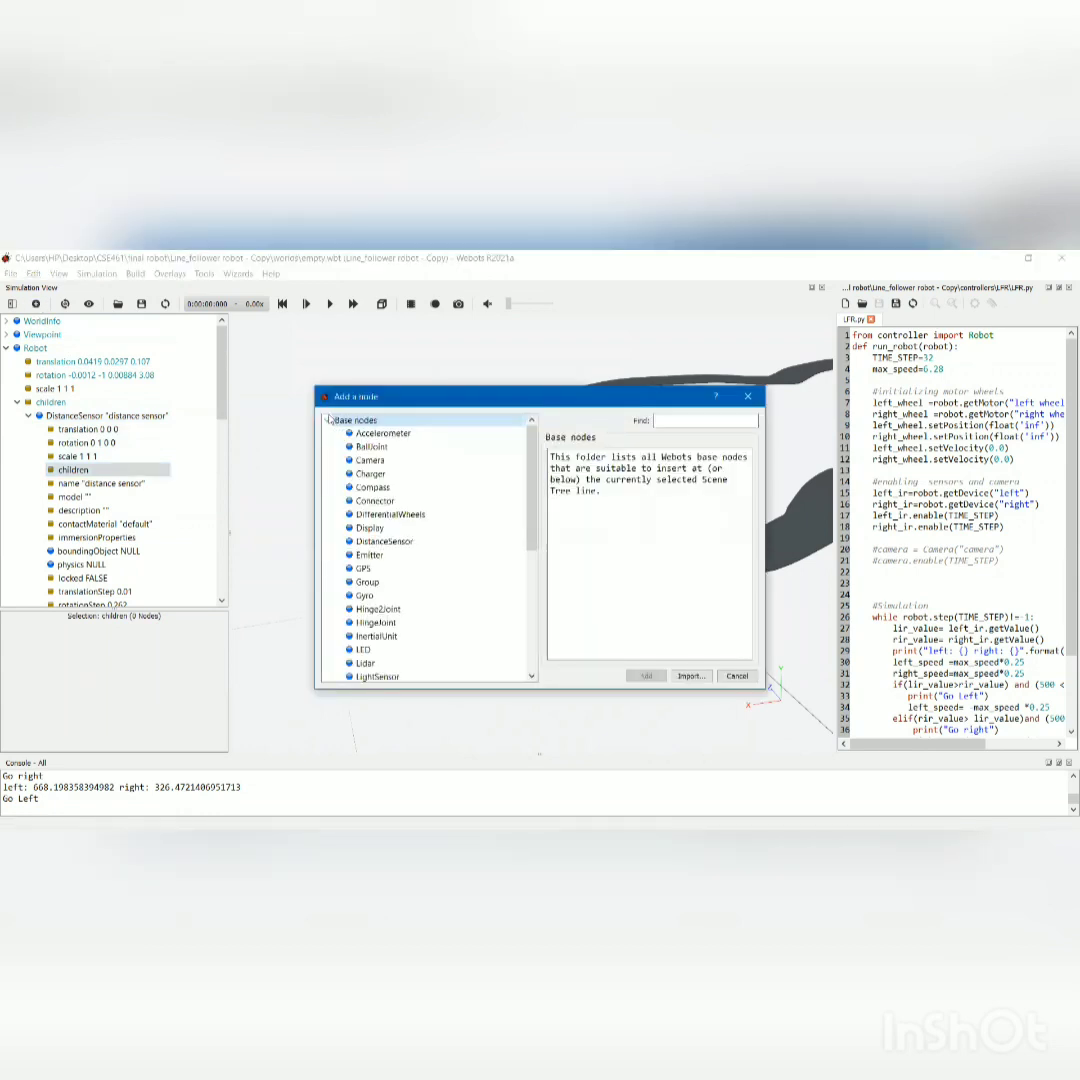
scroll(375, 560, "down", 6)
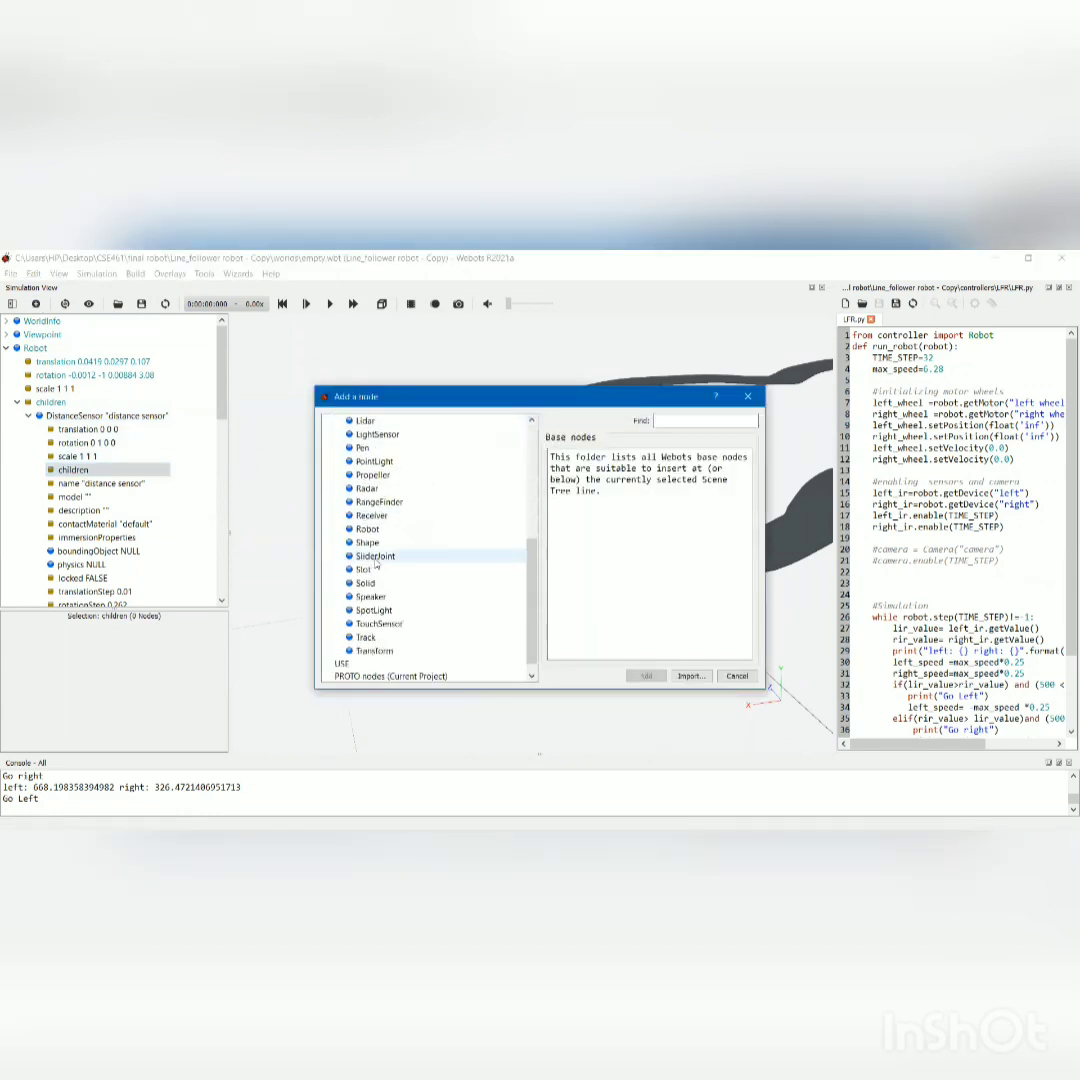
left_click(388, 543)
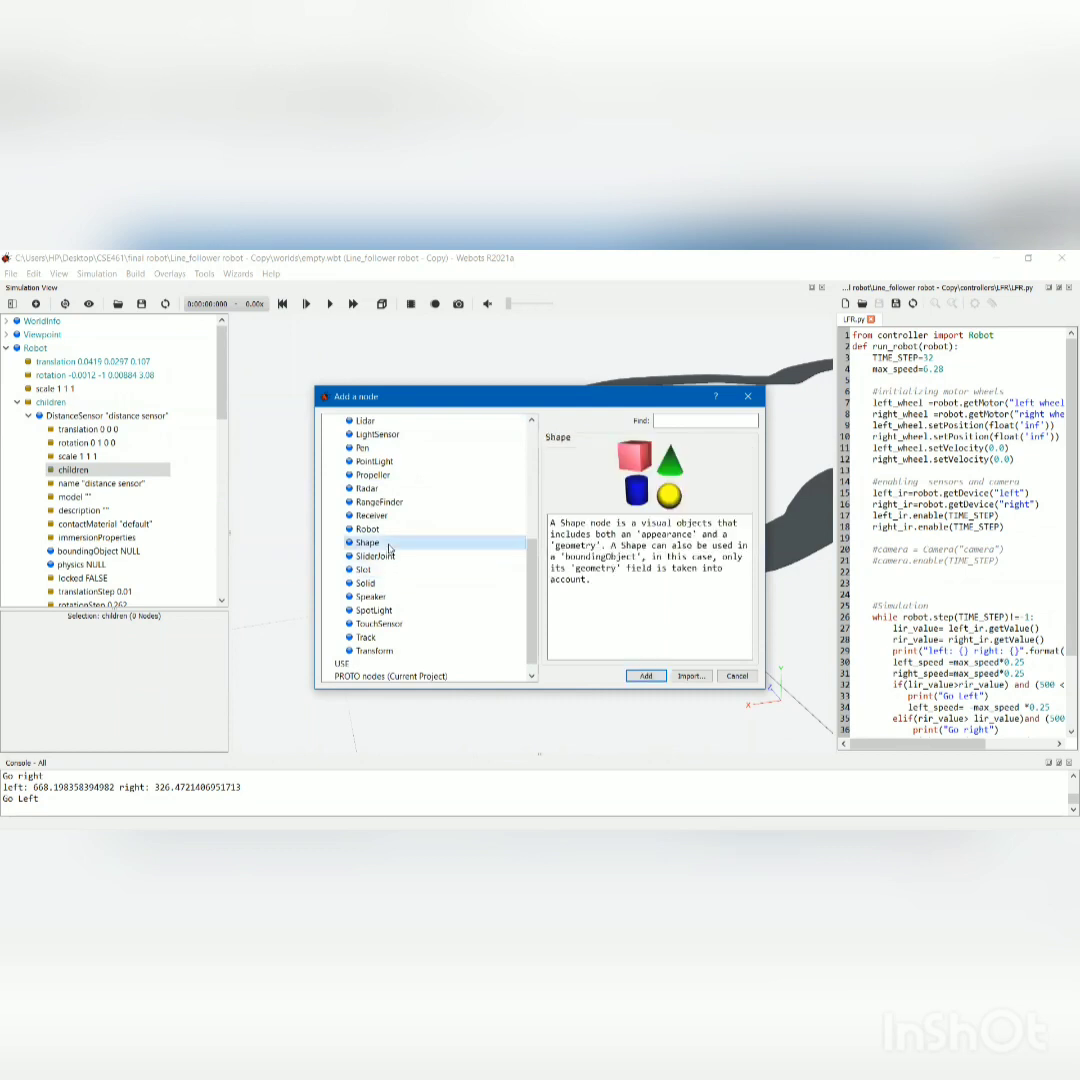
left_click(644, 676)
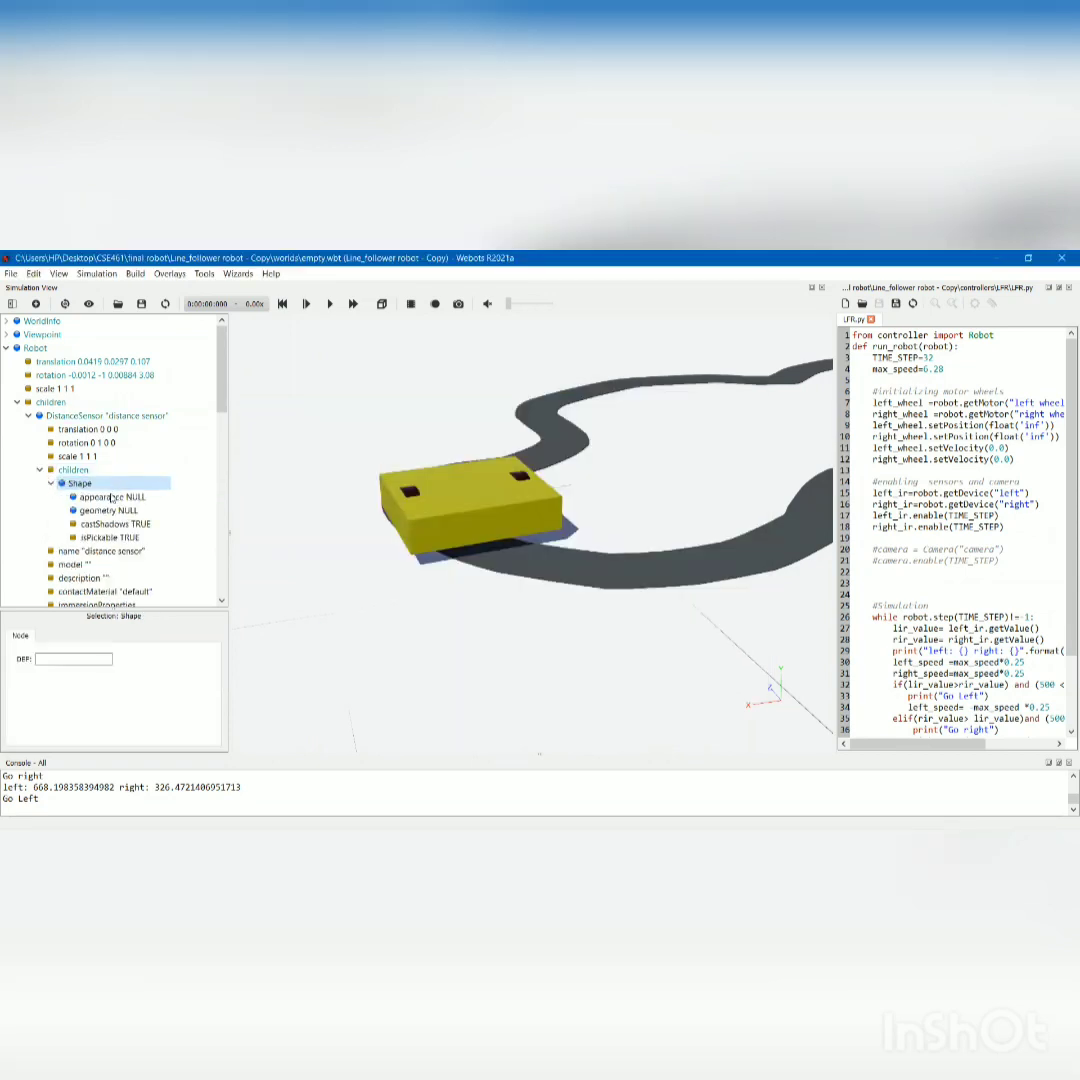
Assign a PBRAppearance to the sensor Shape's appearance and set its metalness to 0.
left_click(112, 497)
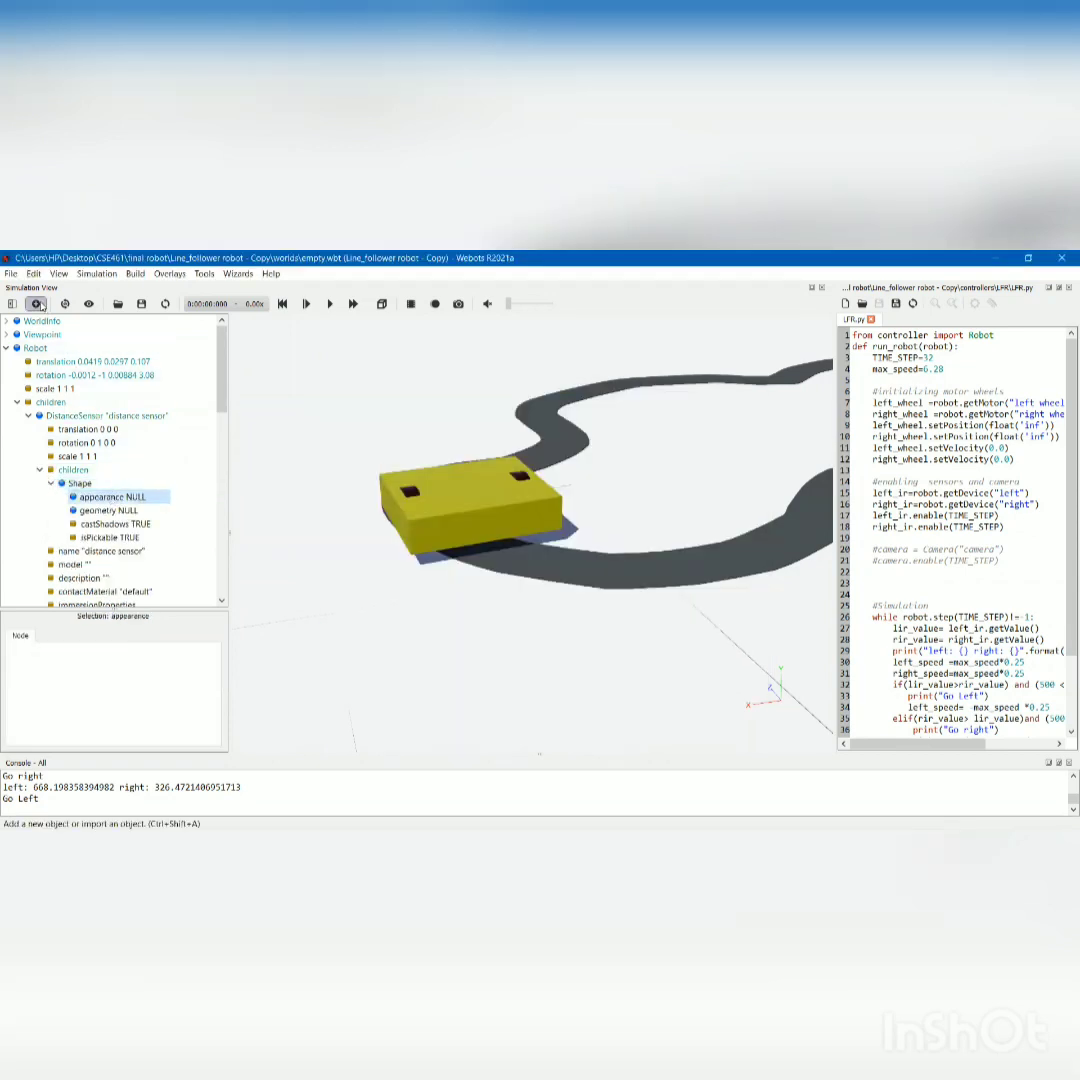
left_click(385, 447)
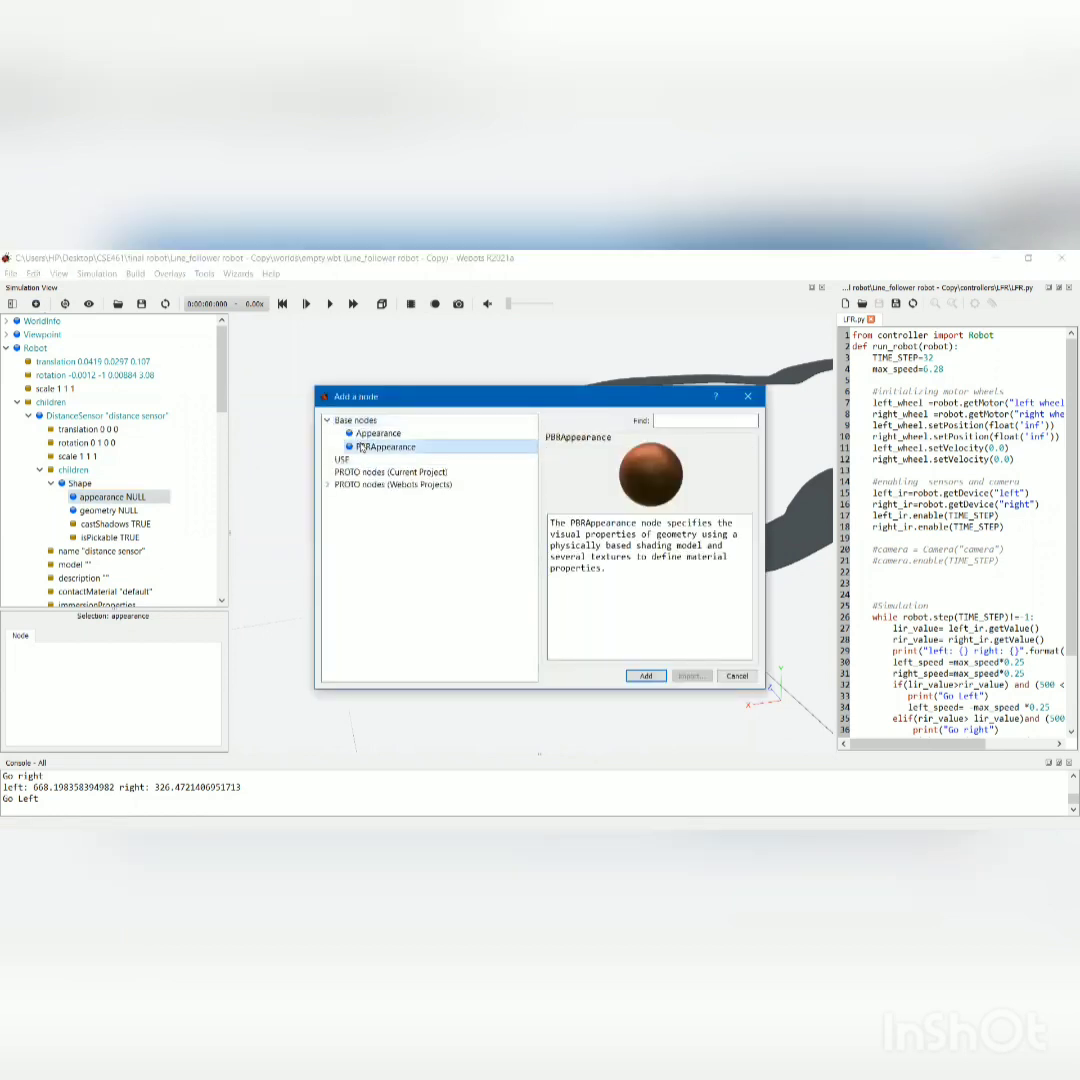
left_click(648, 677)
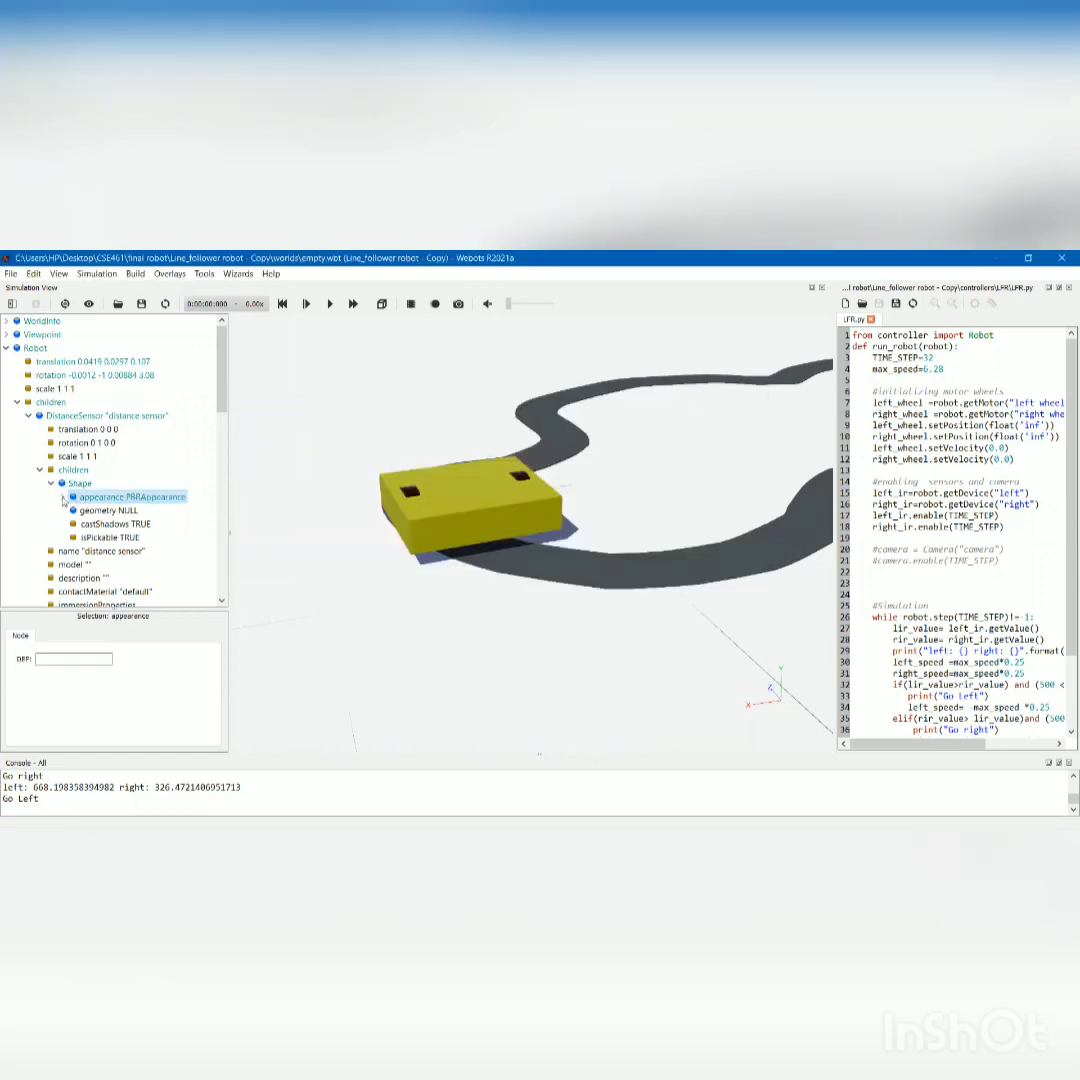
left_click(112, 578)
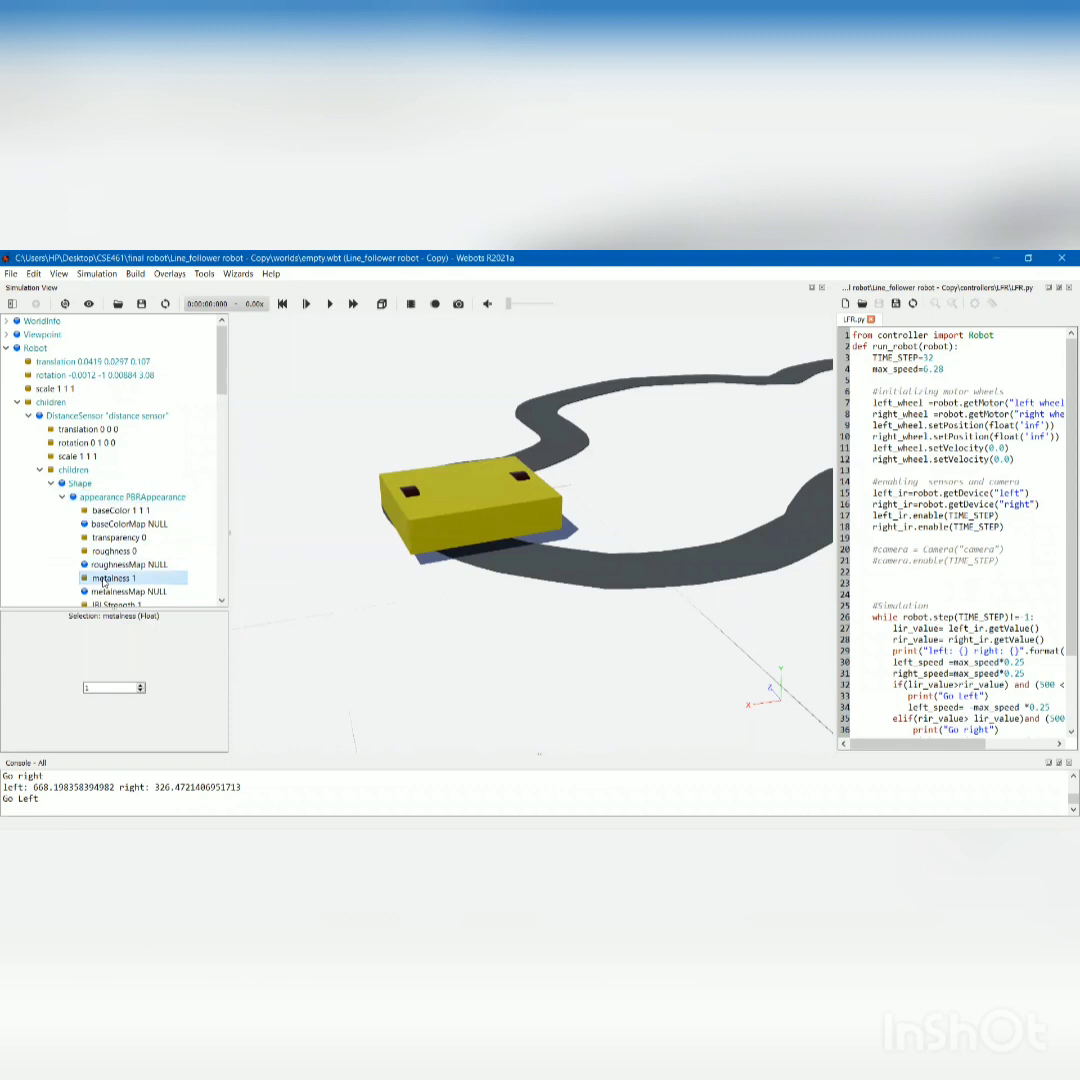
left_click(141, 690)
left_click(62, 497)
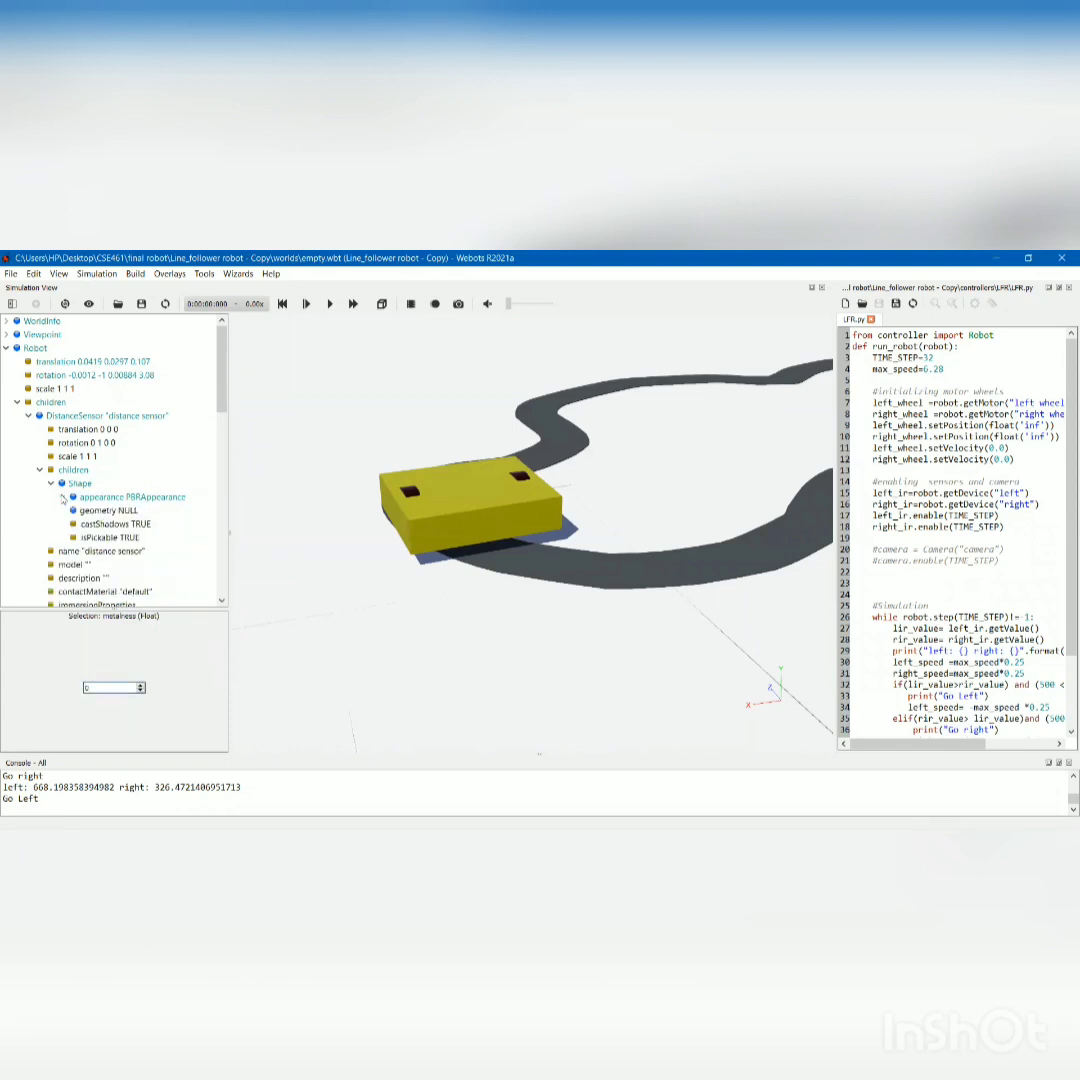
Assign a Box node to the geometry field of the sensor's Shape.
left_click(92, 511)
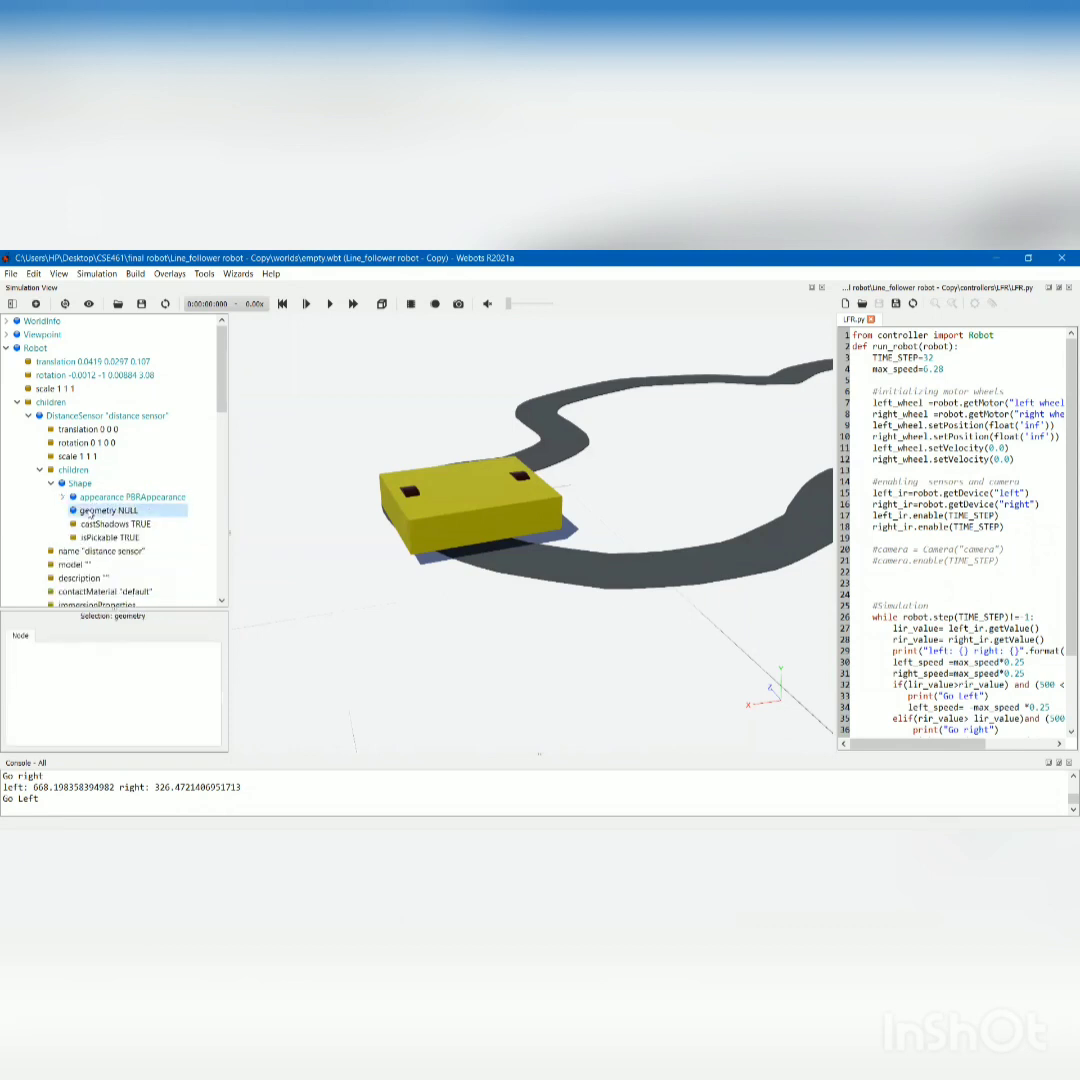
left_click(38, 304)
left_click(361, 436)
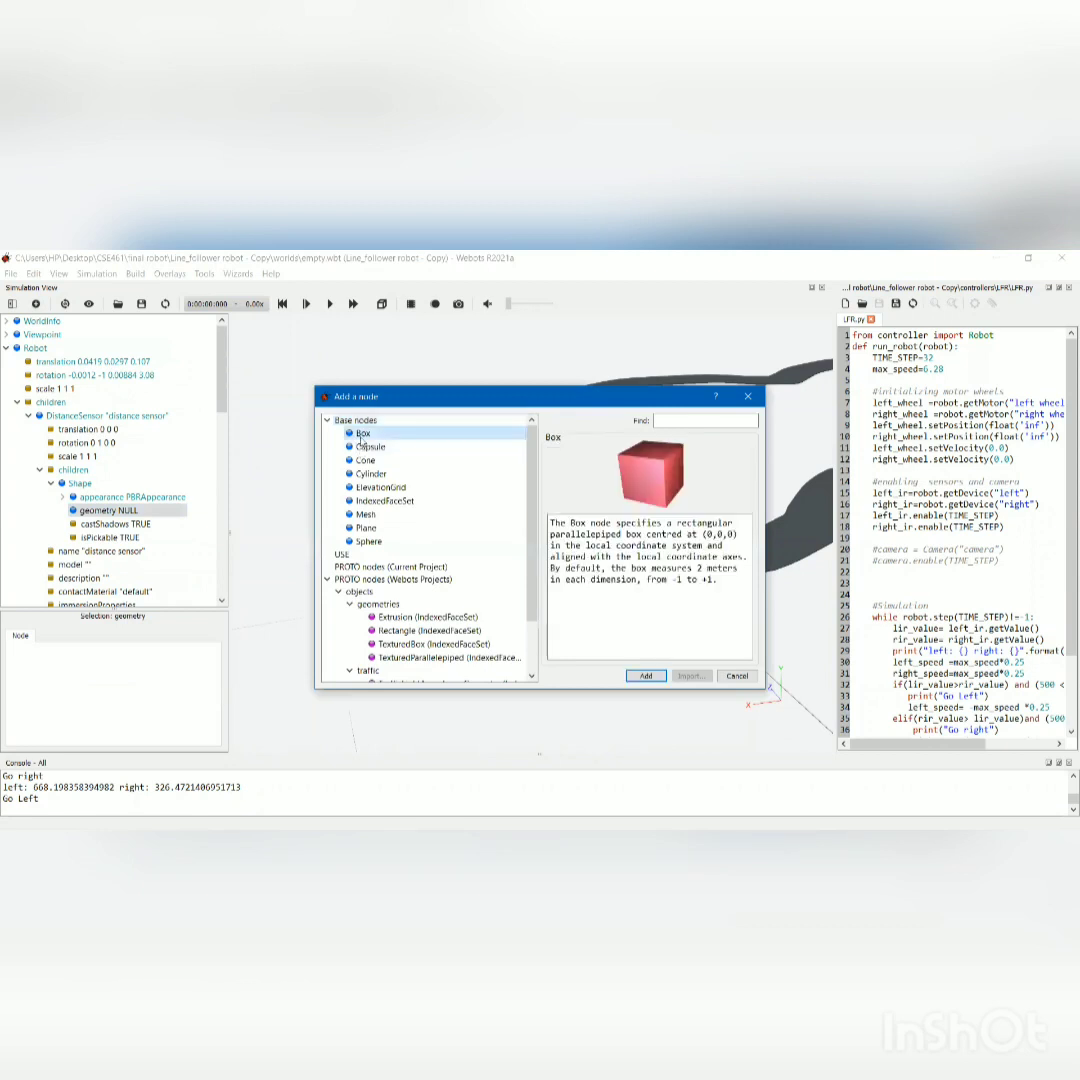
left_click(645, 677)
Set the sensor Box's size to 0.01 m in x, y and z, and collapse the geometry node.
left_click(62, 511)
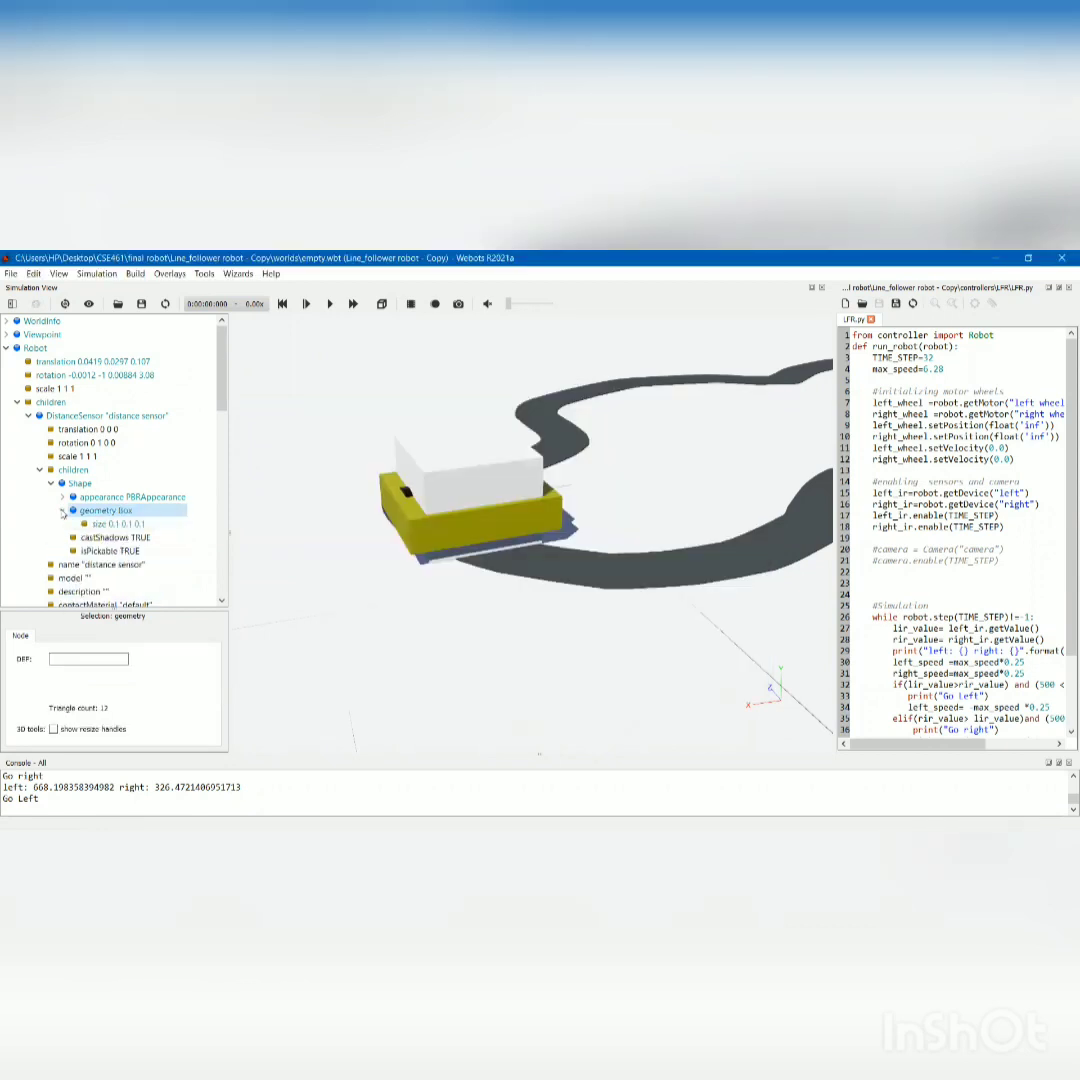
left_click(115, 524)
left_click(100, 652)
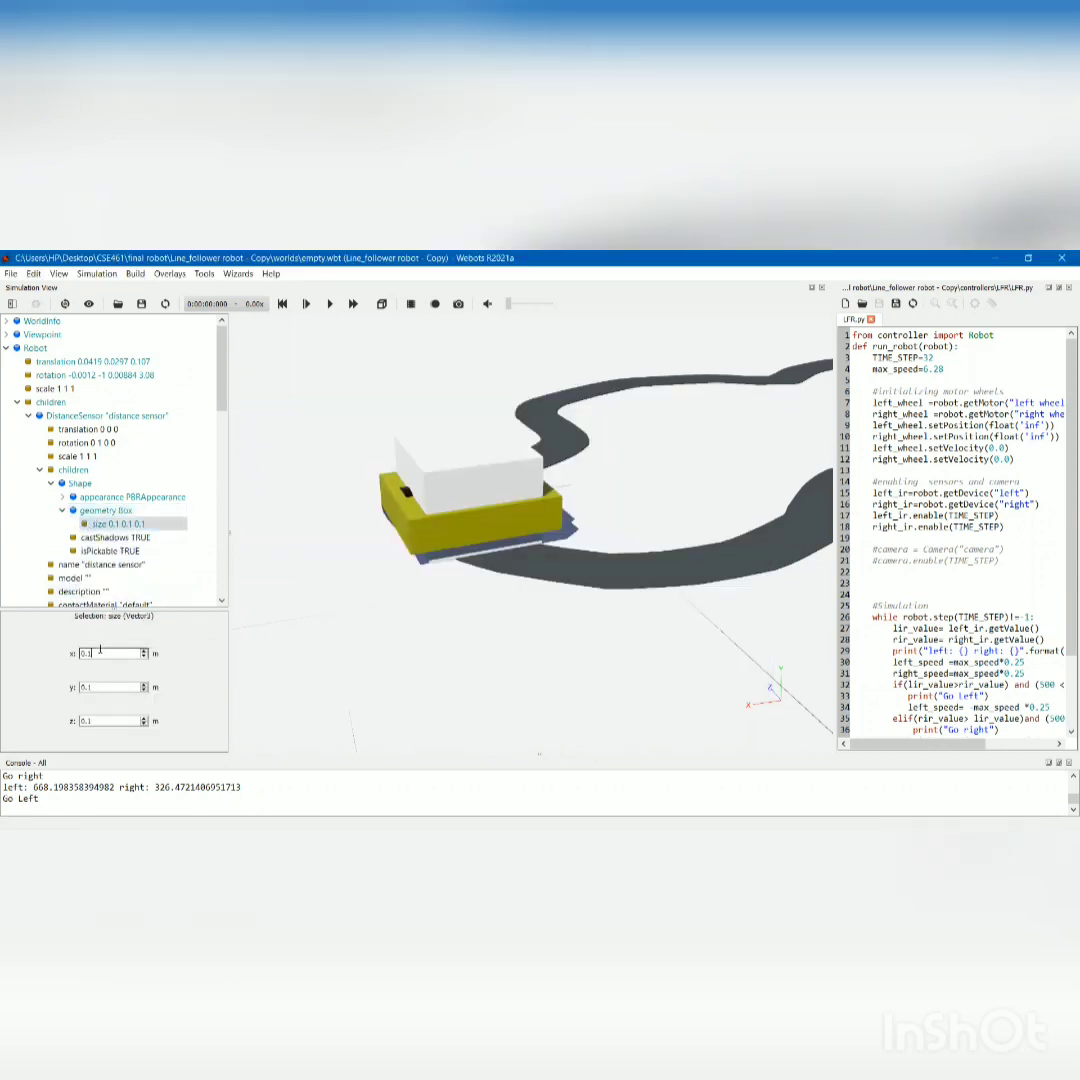
left_click(88, 653)
type("0")
left_click(86, 687)
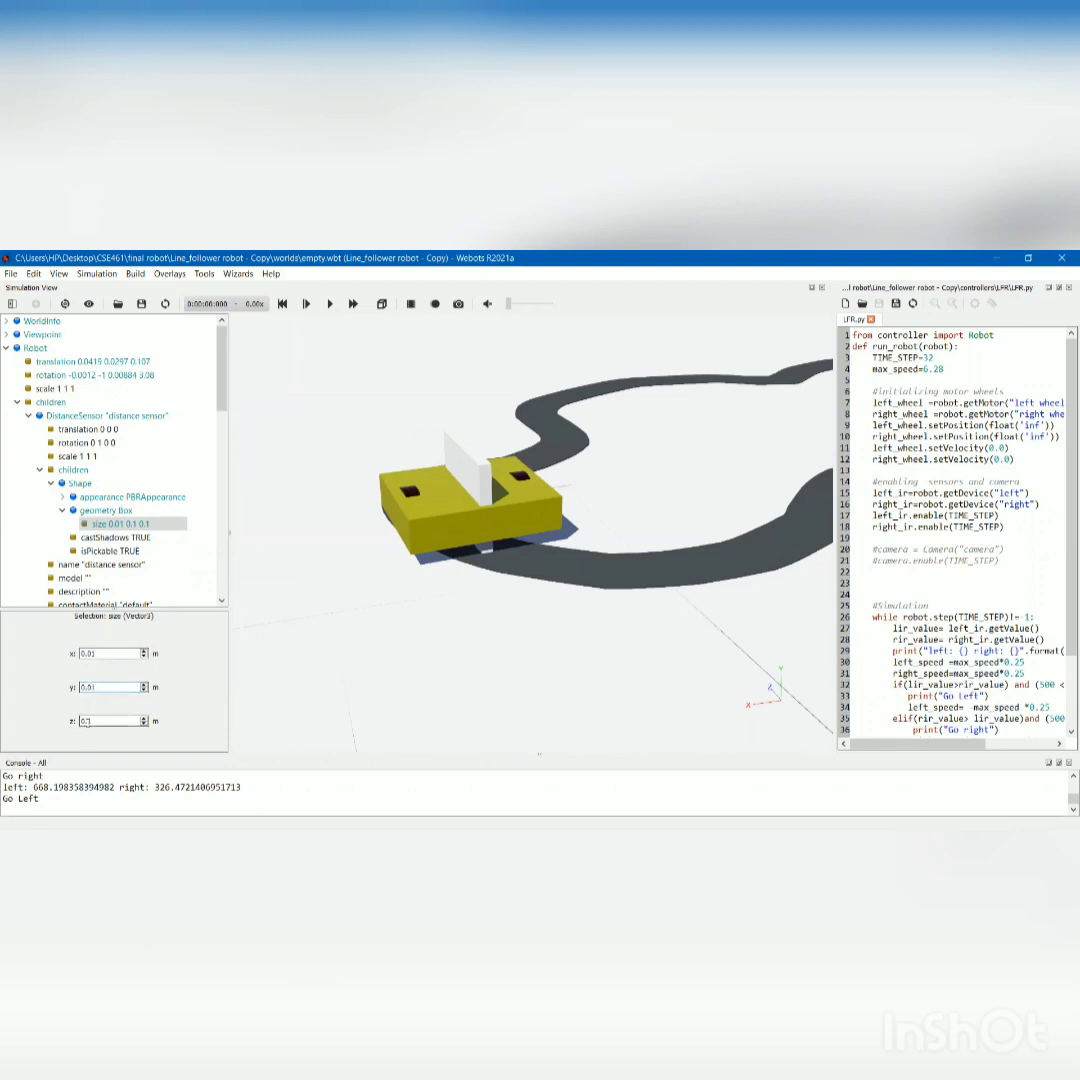
left_click(86, 720)
type("0")
key("Return")
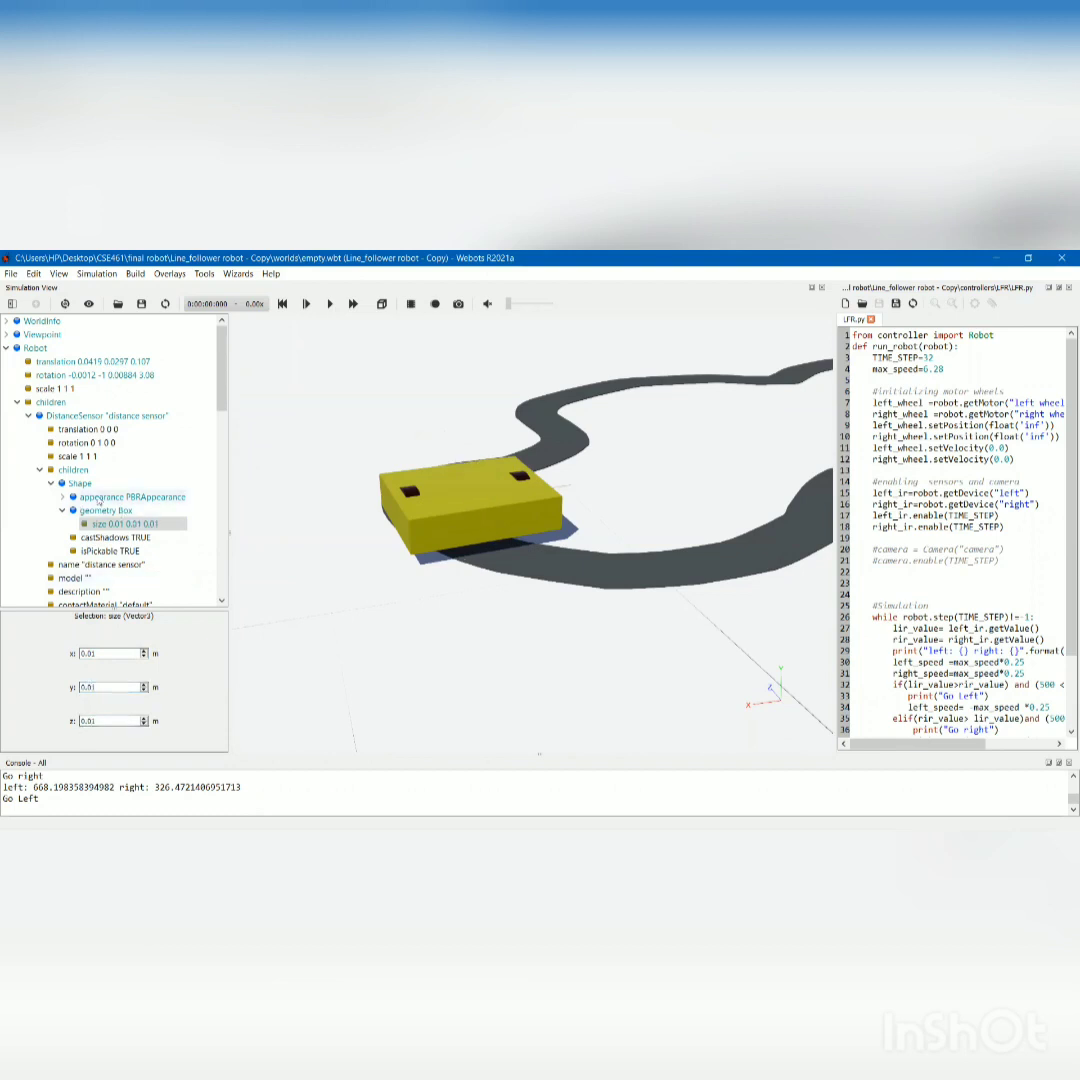
left_click(63, 510)
Set the DistanceSensor's translation to x 0.057, y 0.005 and z 0.059 m.
left_click(88, 429)
double_click(101, 653)
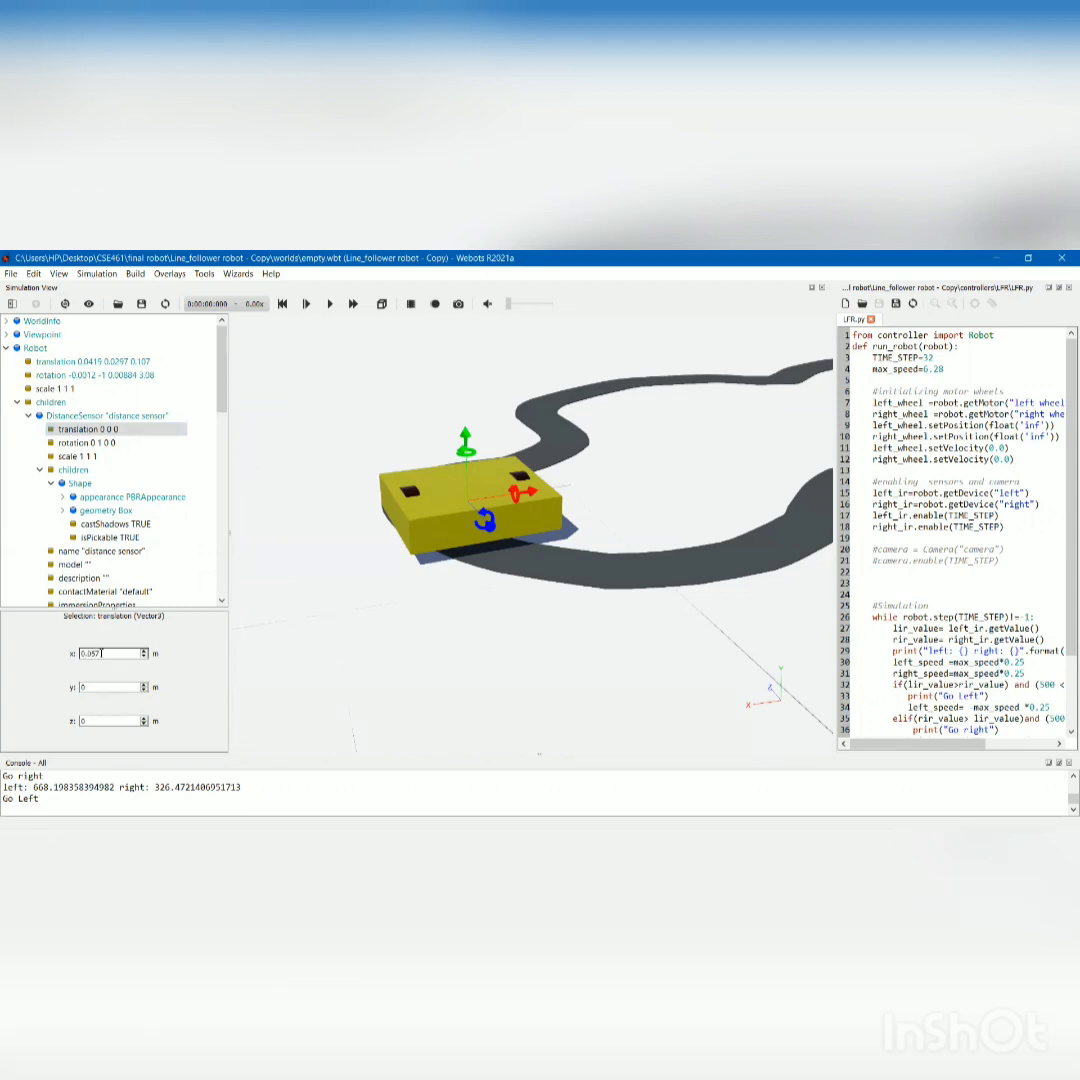
type("0.057")
left_click(104, 687)
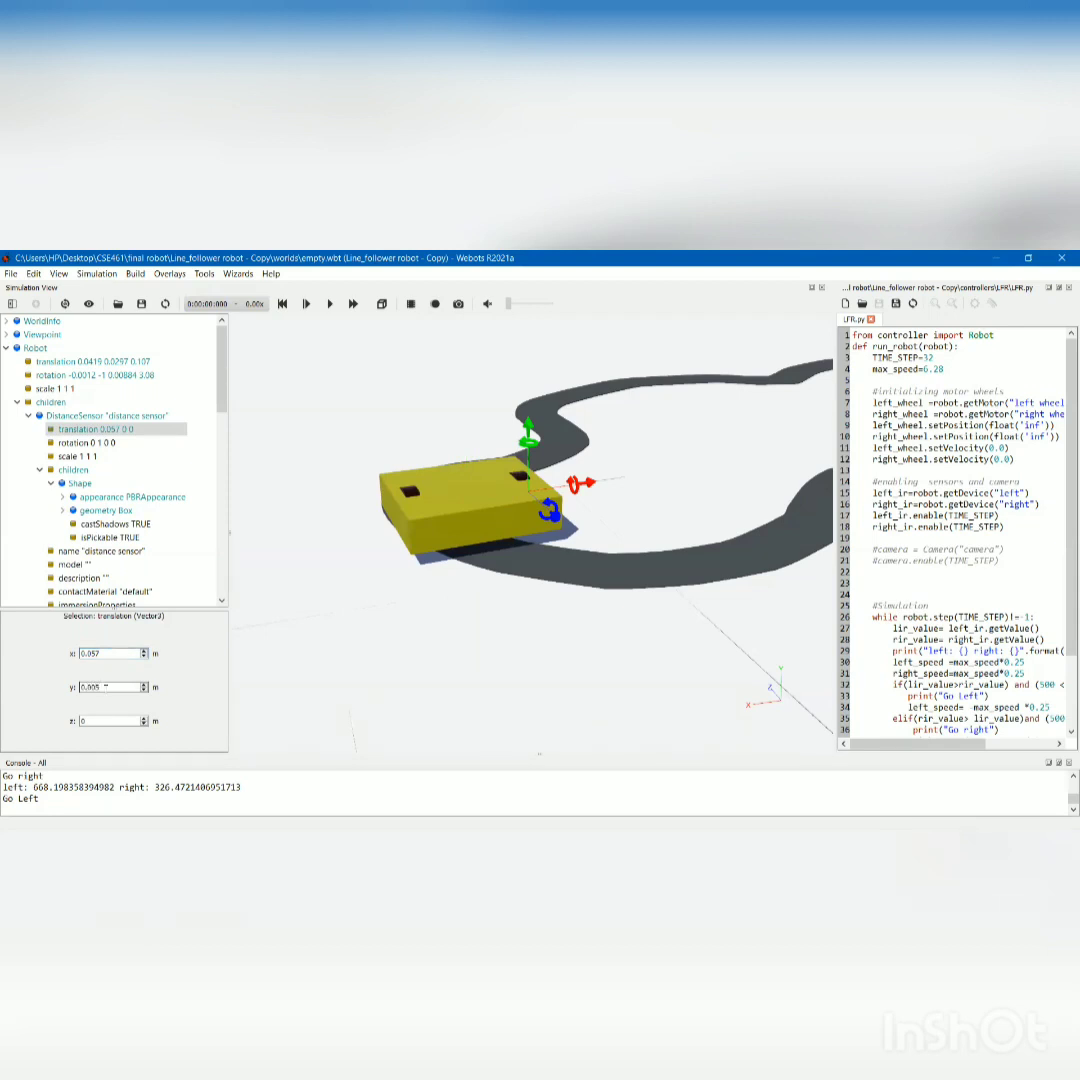
left_click(102, 721)
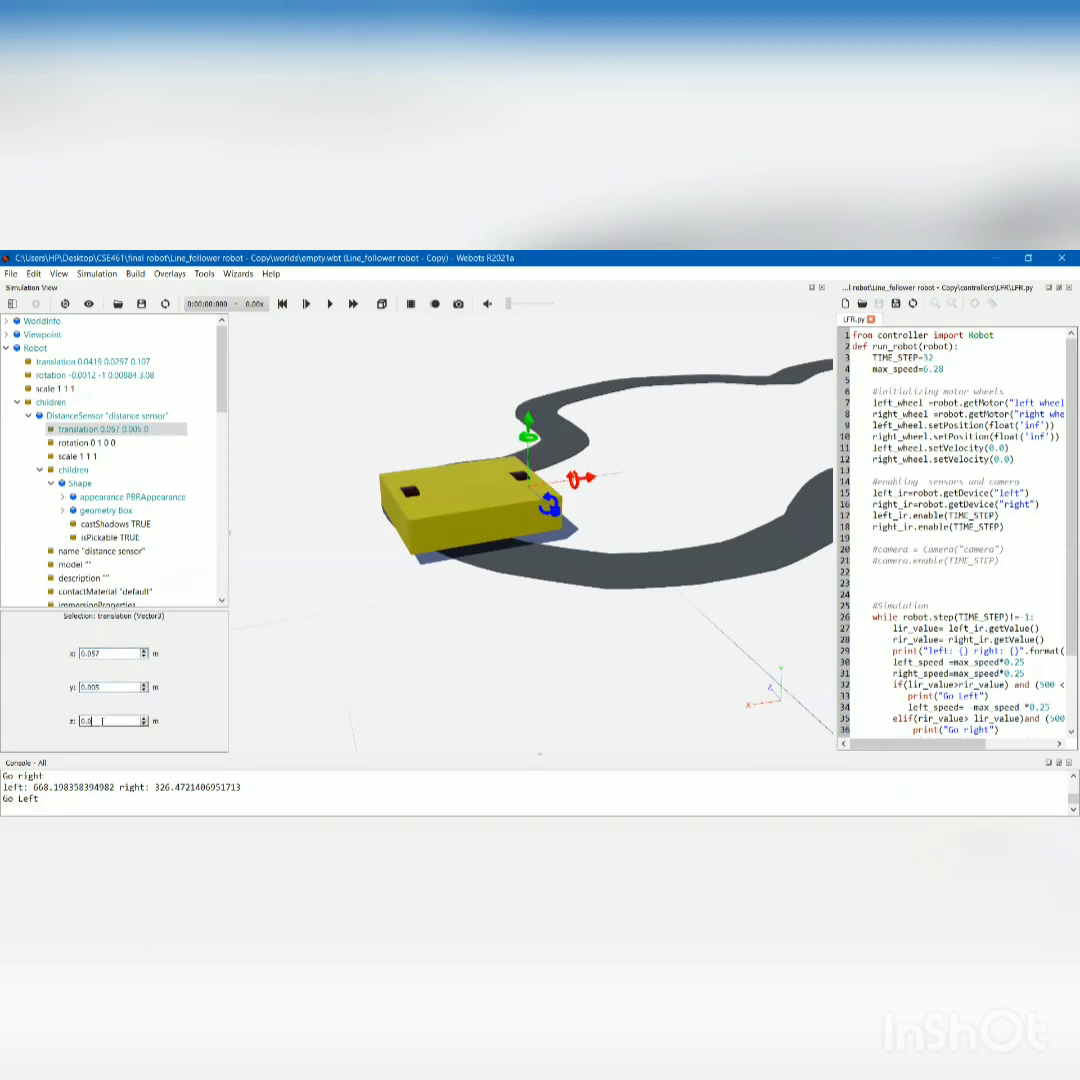
type("0.059")
key("Return")
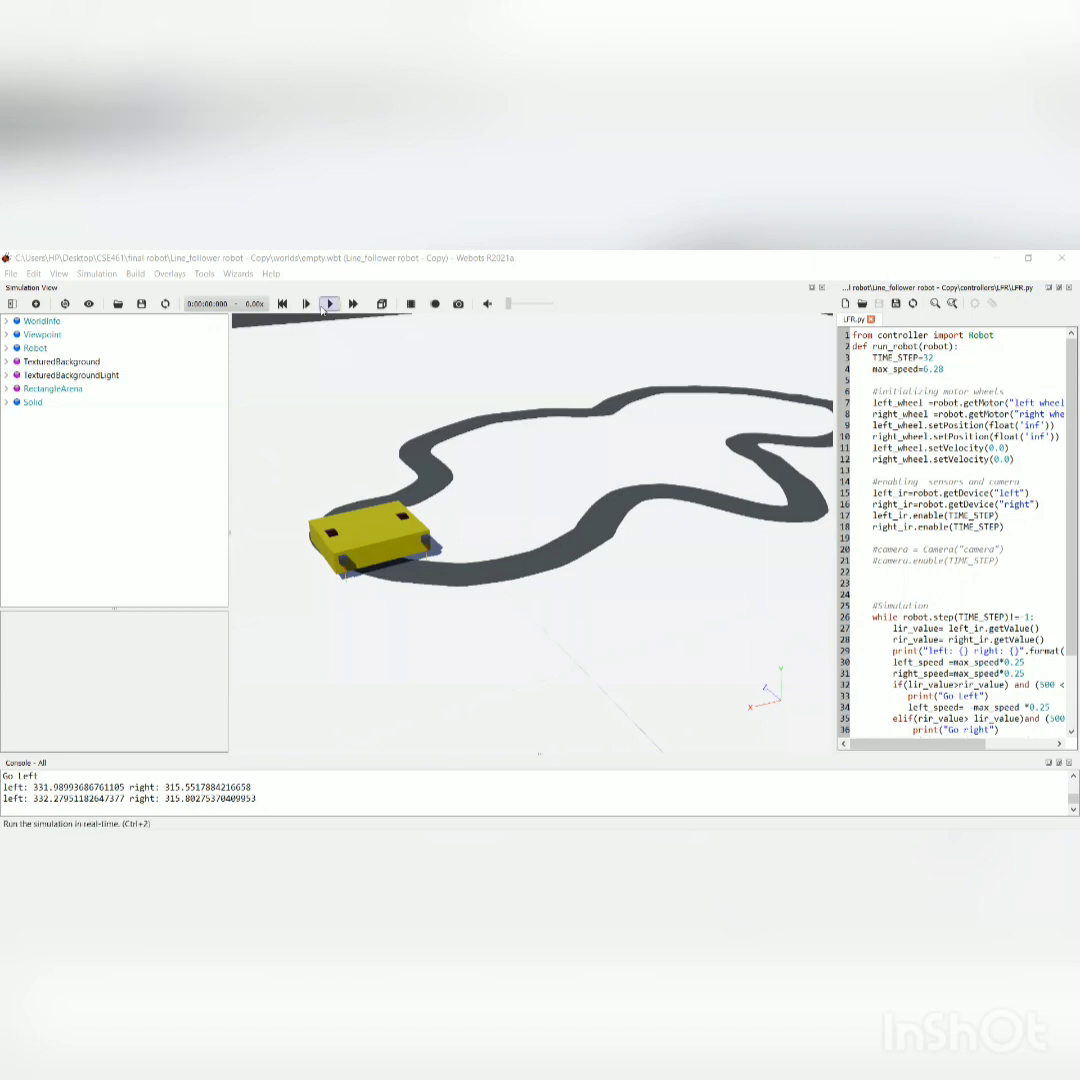
Run the line follower simulation in real time.
left_click(329, 305)
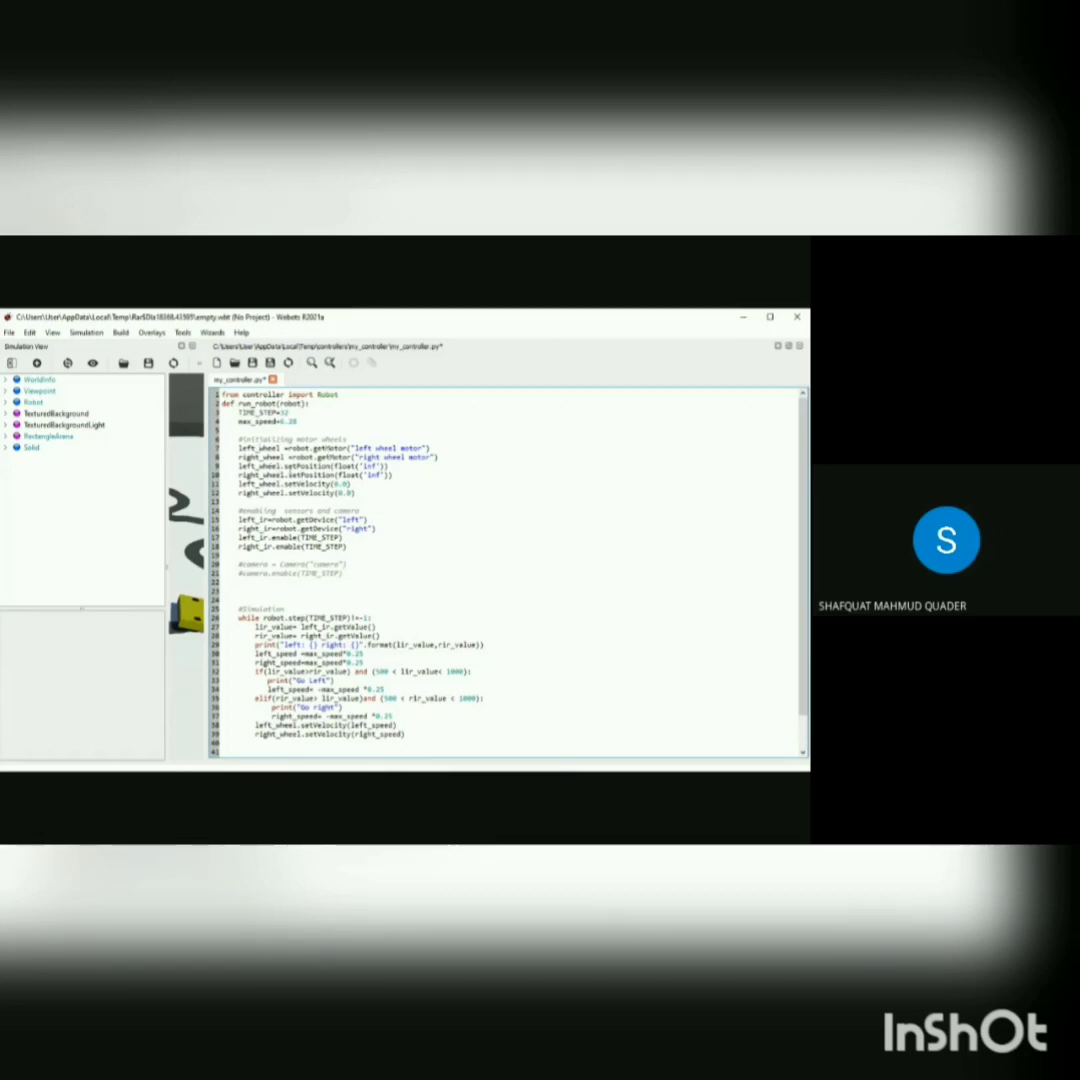
Examine the controller code that initializes the wheel motors' position and velocity and enables the infrared sensors.
mouse_move(285, 467)
left_mouse_down()
mouse_move(326, 460)
mouse_move(338, 473)
mouse_move(289, 474)
mouse_move(297, 466)
left_mouse_up()
left_click(292, 465)
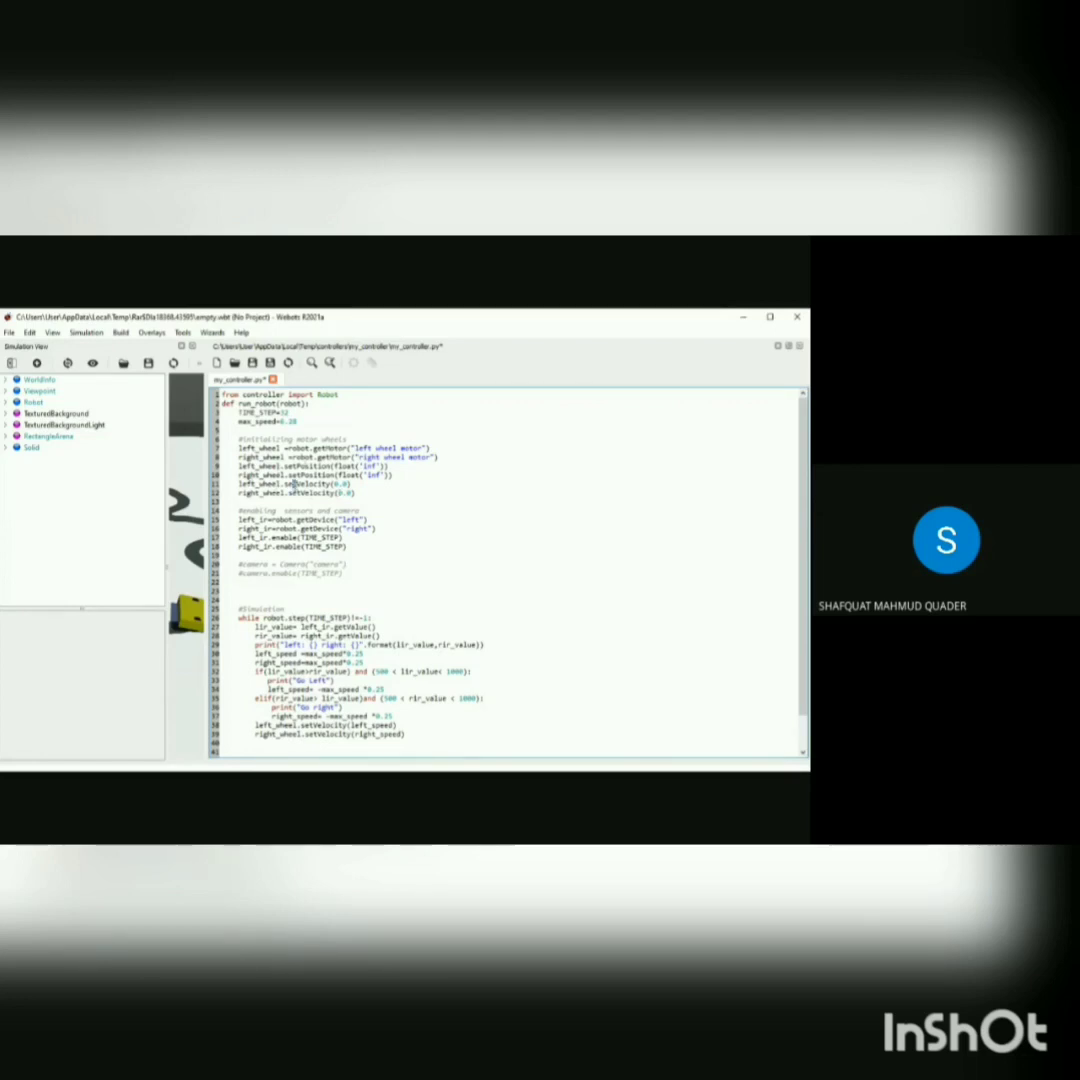
left_click_drag(288, 485, 339, 485)
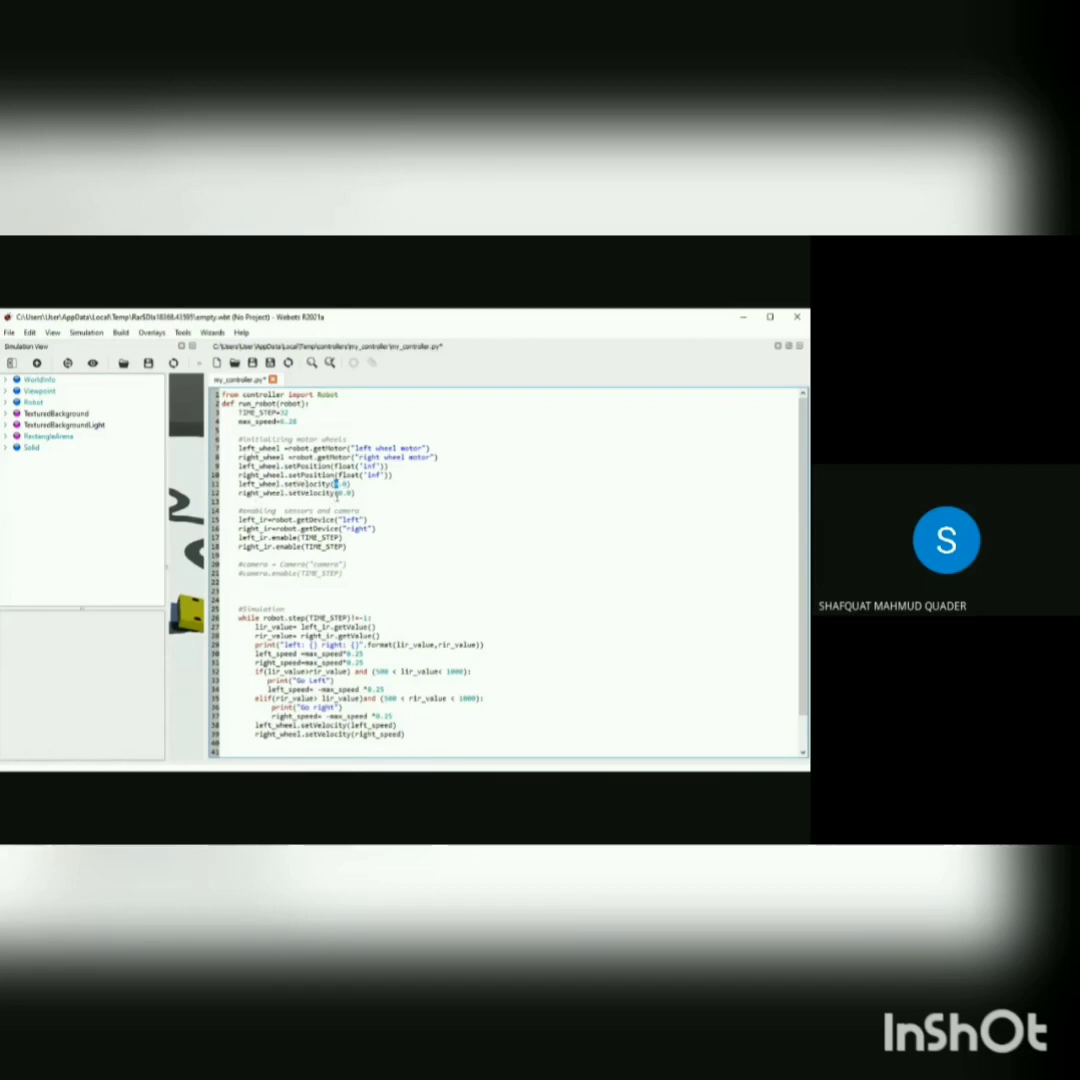
left_click(339, 495)
left_click_drag(300, 493, 291, 491)
left_click(292, 494)
scroll(297, 555, "down", 1)
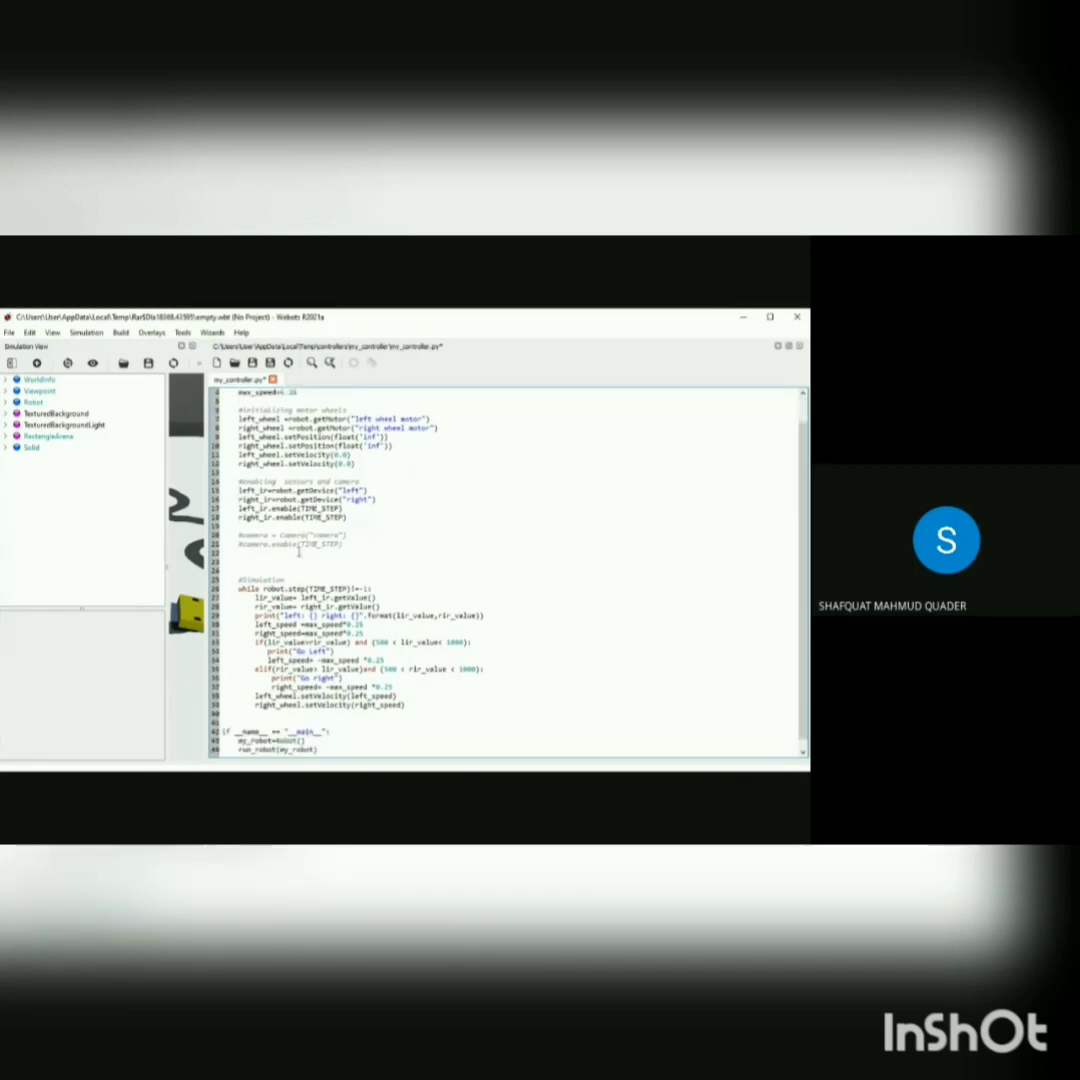
scroll(318, 607, "down", 1)
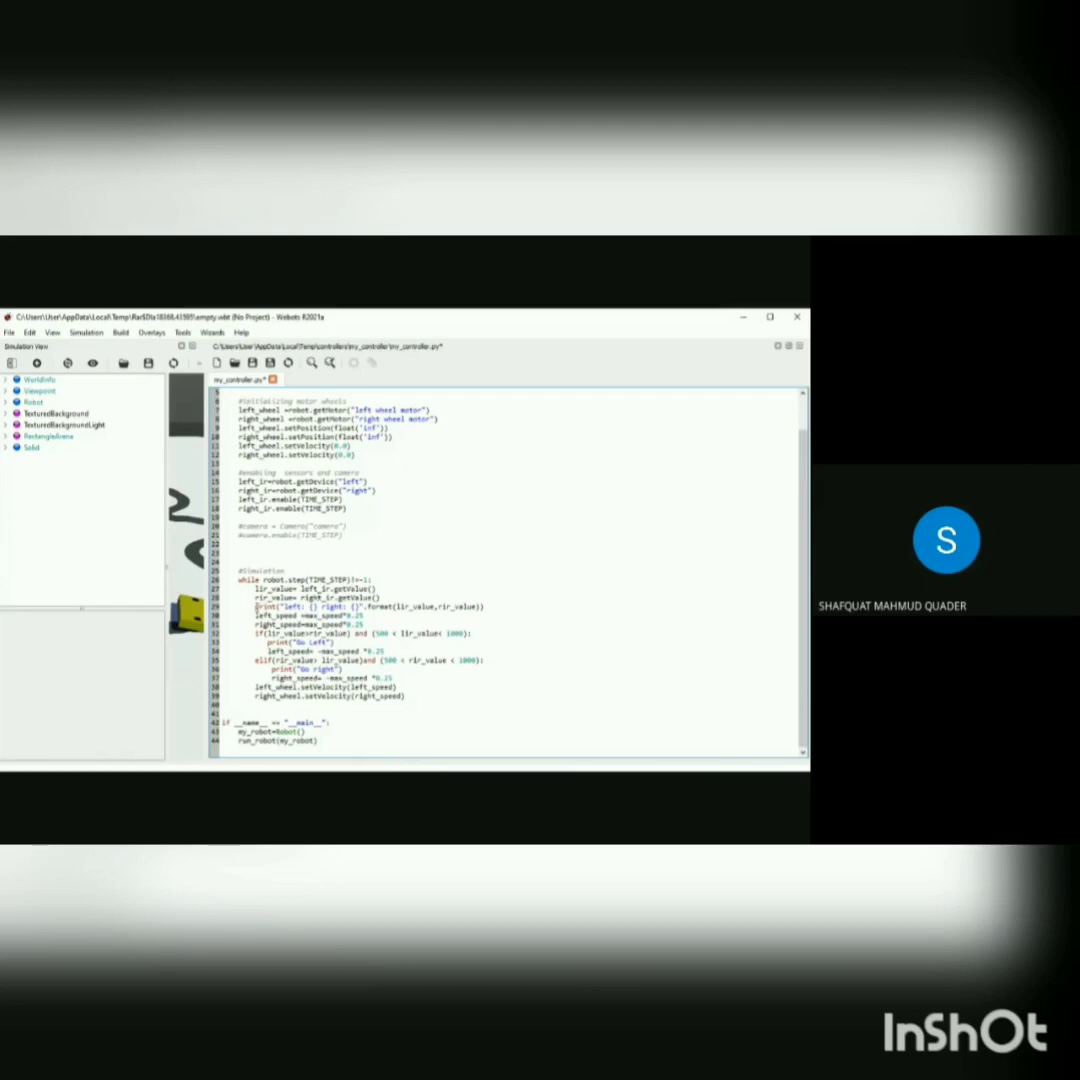
Examine the simulation loop's sensor print statement, the left and right wheel speed assignments, and the turn conditions.
left_click_drag(257, 606, 488, 606)
left_click(488, 606)
left_click(281, 625)
left_click_drag(301, 616, 345, 615)
left_click(346, 616)
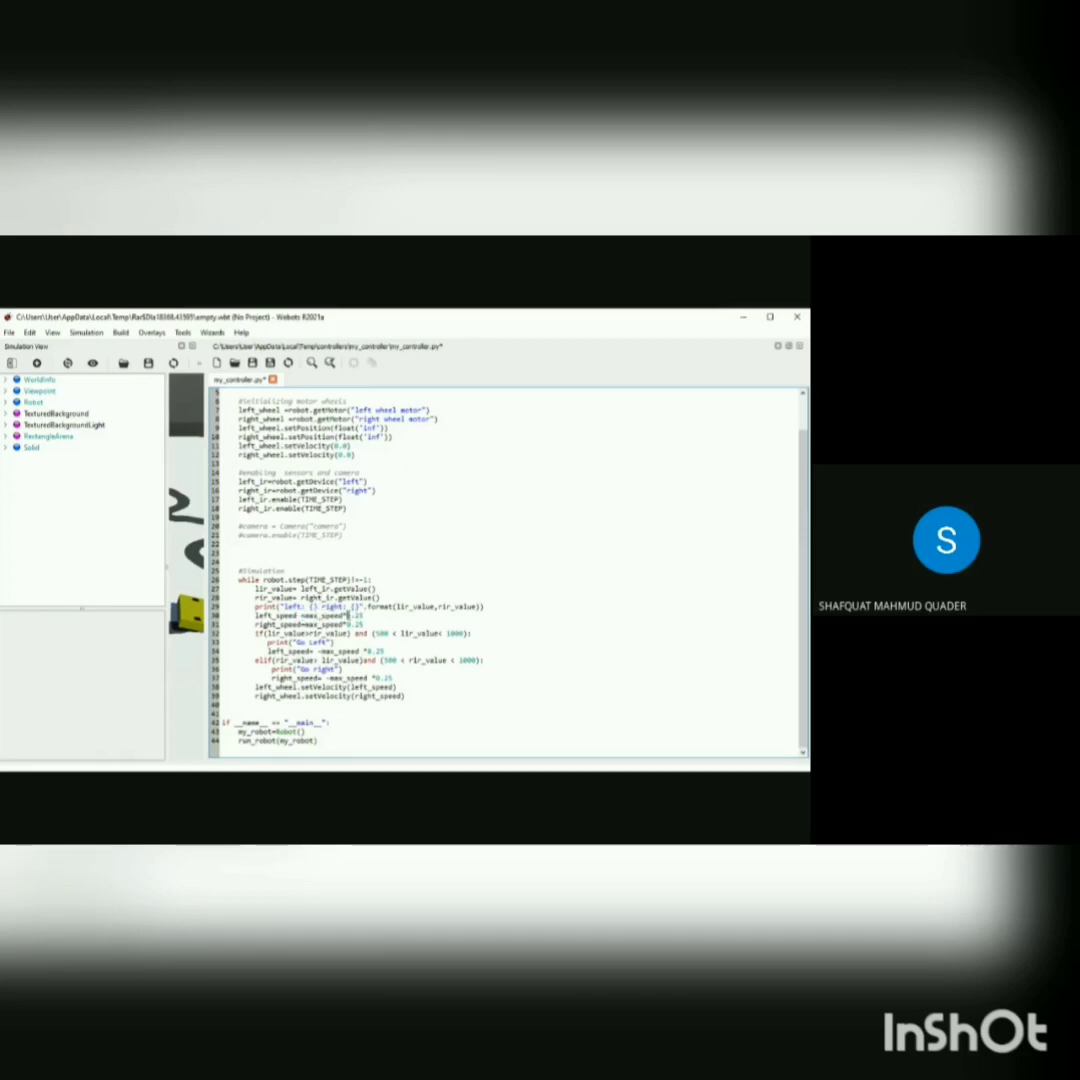
left_click_drag(348, 615, 364, 616)
left_click(362, 616)
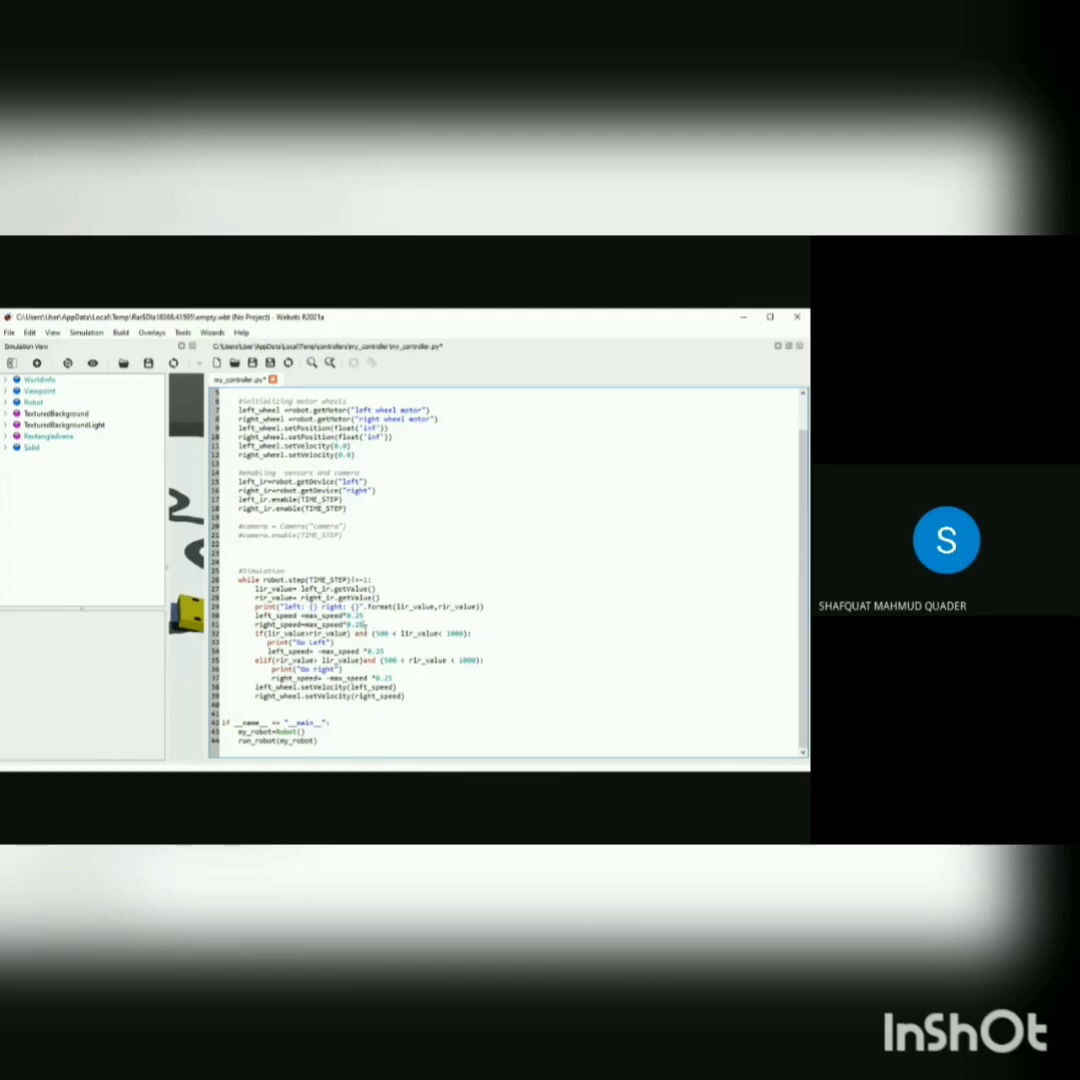
left_click_drag(360, 624, 367, 633)
left_click(257, 644)
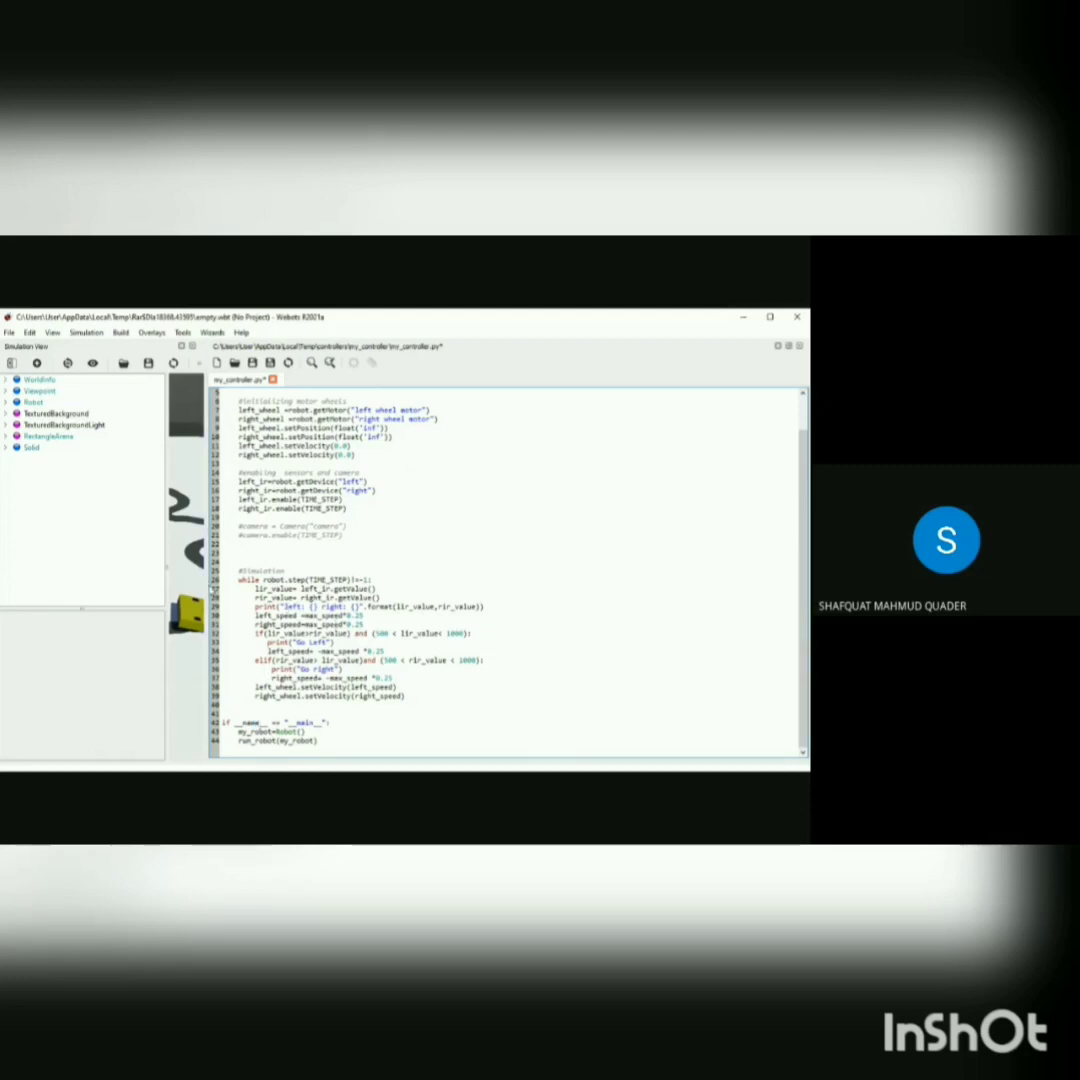
Narrow the code editor to enlarge the simulation view with the robot and track.
left_click_drag(211, 590, 536, 574)
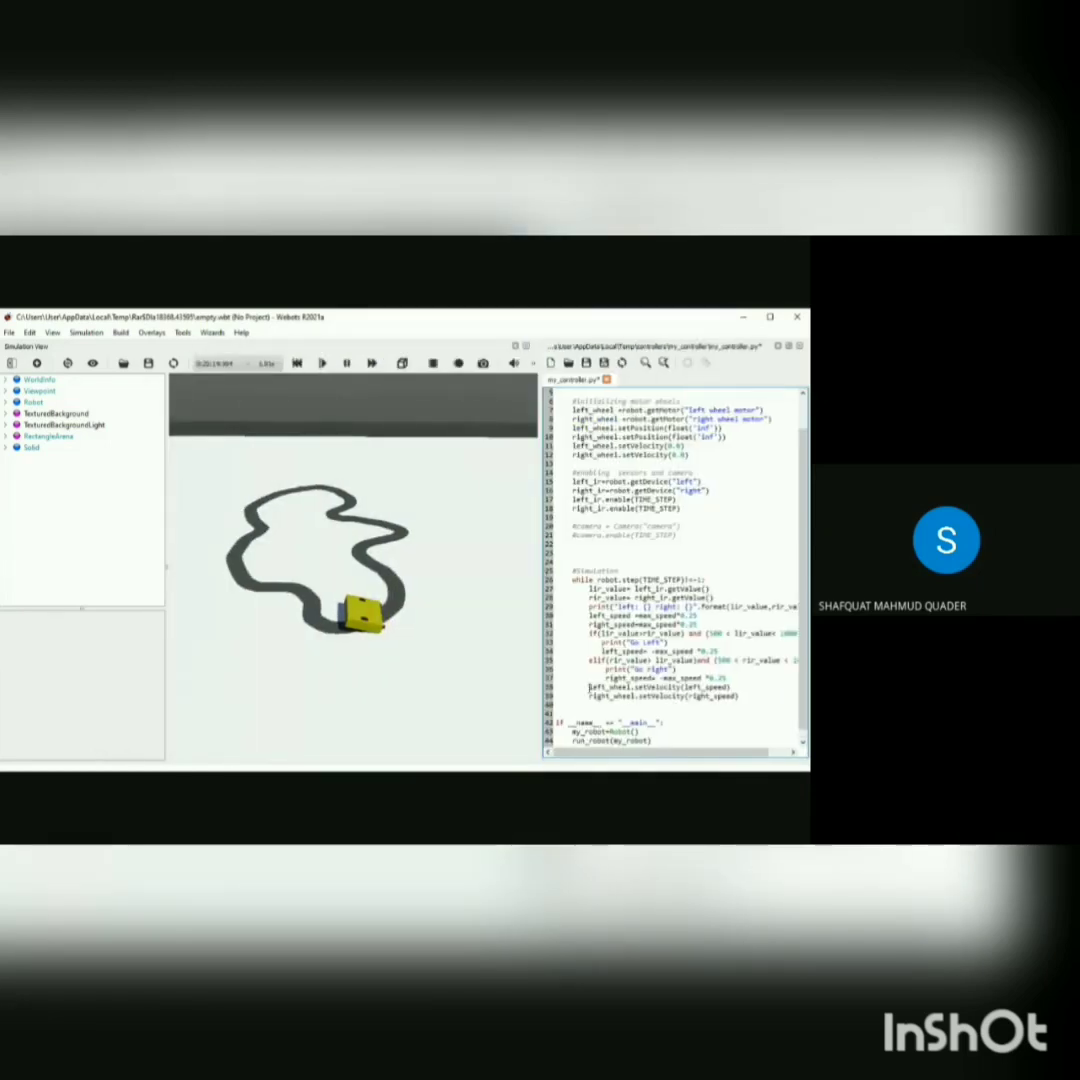